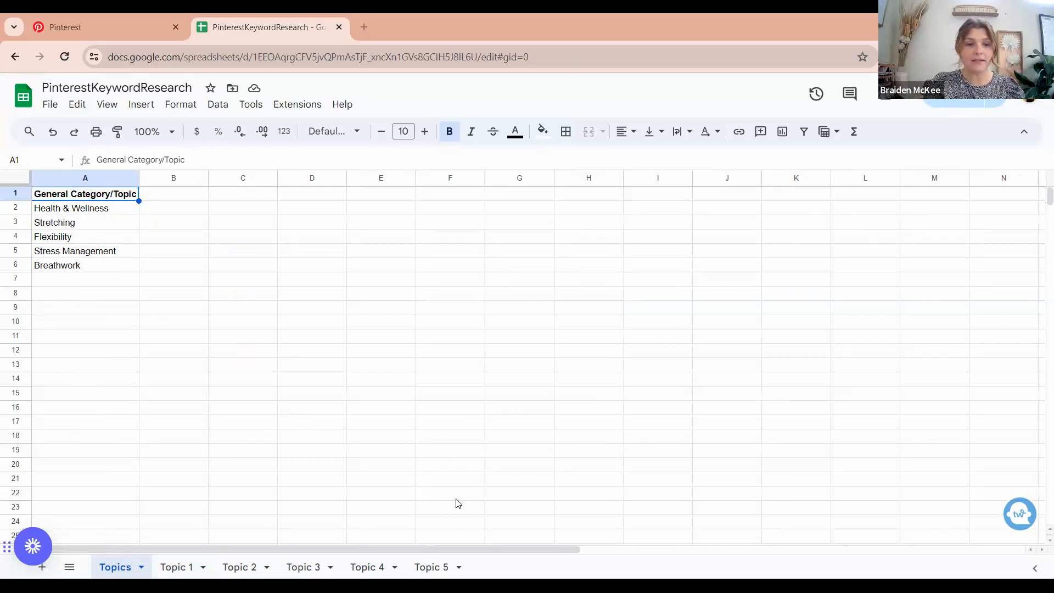
# - Open the Topic 1 keyword sheet and look over the Topic 1: Stretching board outline in the Canva document
pyautogui.click(176, 571)
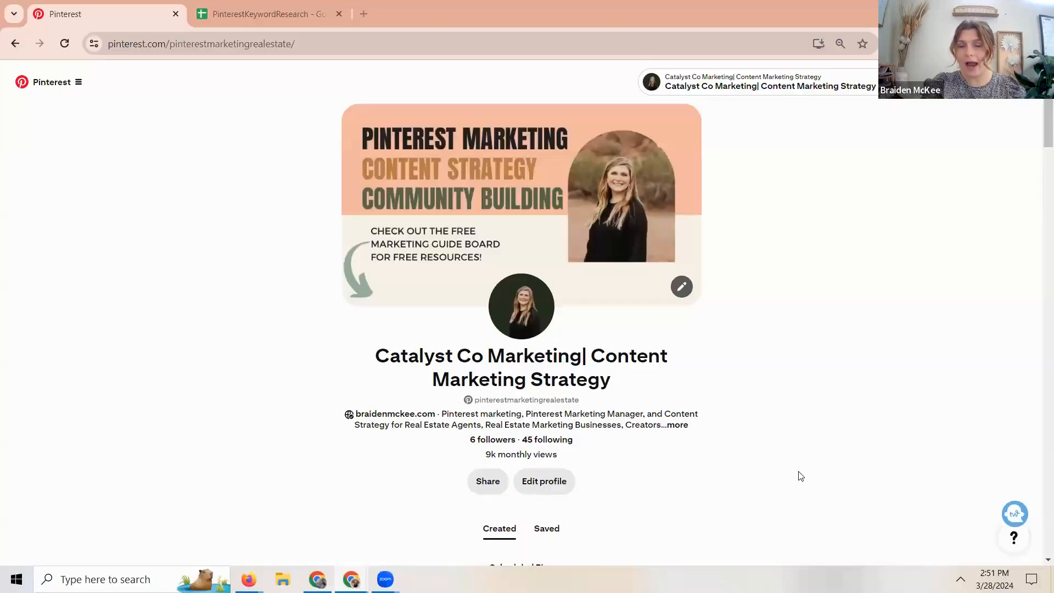
pyautogui.scroll(-3, 798, 475)
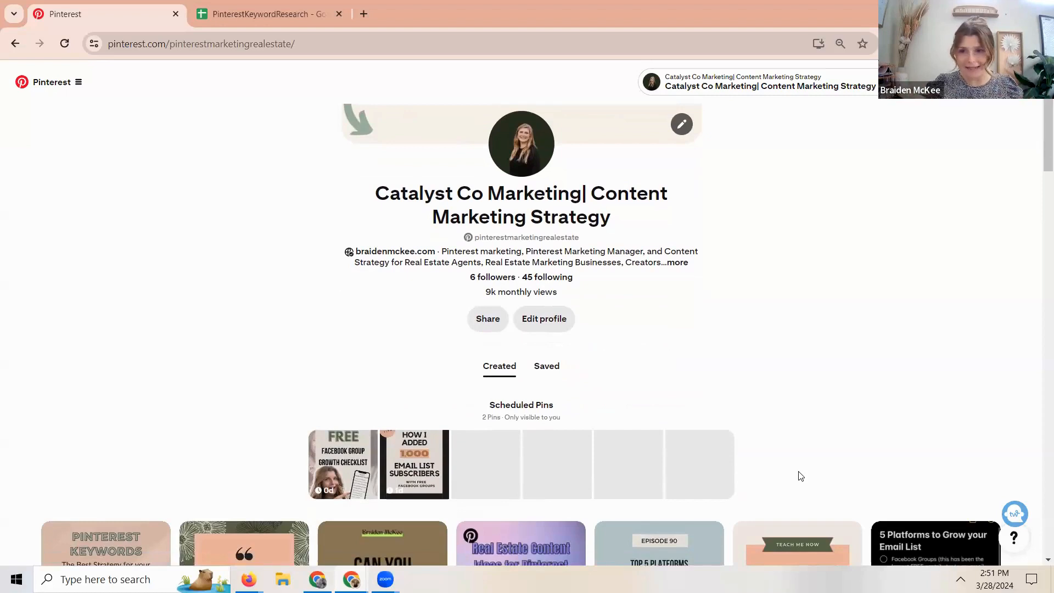
# - Switch to the Pinterest profile and display its saved boards
pyautogui.scroll(-3, 800, 474)
pyautogui.scroll(4, 800, 473)
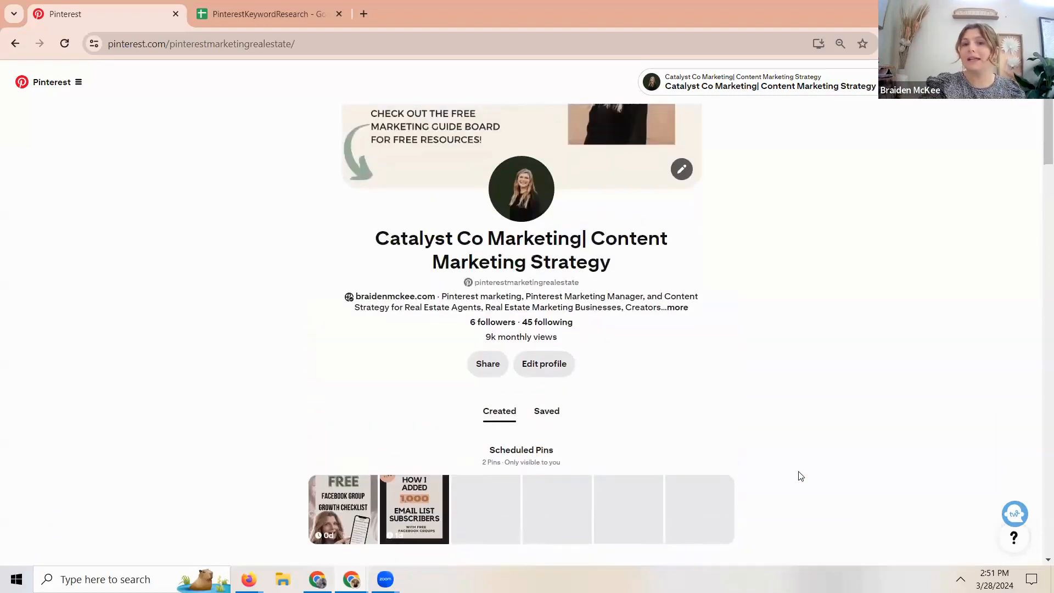
pyautogui.click(547, 411)
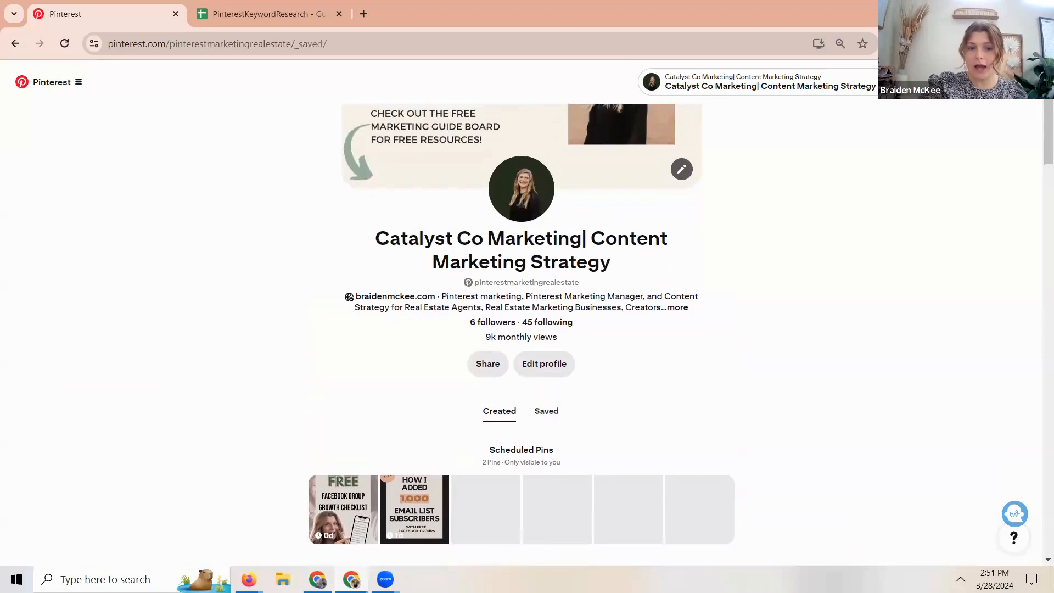
pyautogui.scroll(-4, 547, 411)
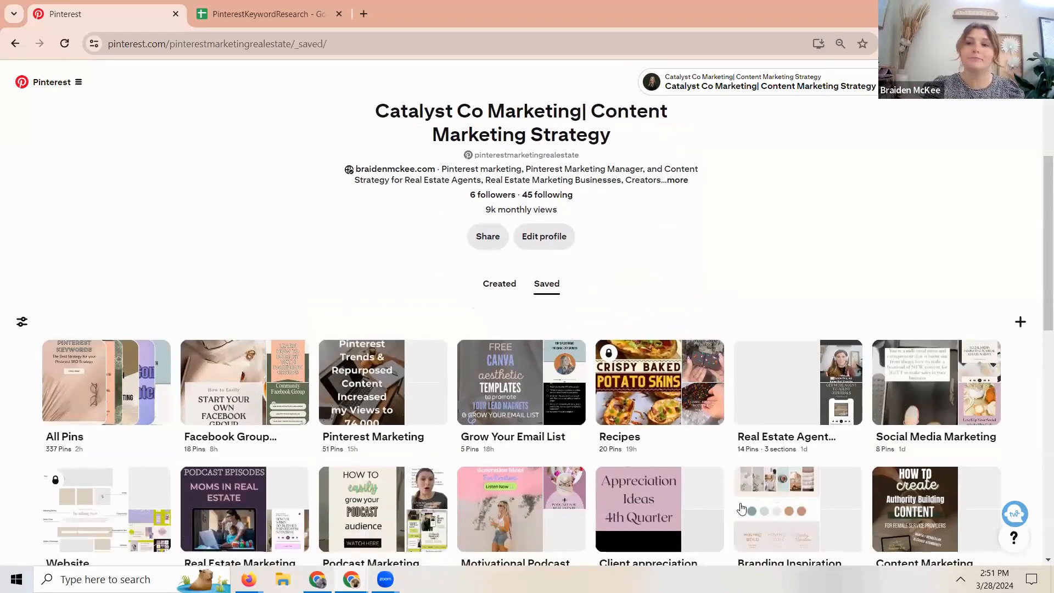
pyautogui.scroll(-1, 989, 341)
# - Create a new board named "Stretching for Flexibility" without saving any of the suggested Pins
pyautogui.click(1019, 254)
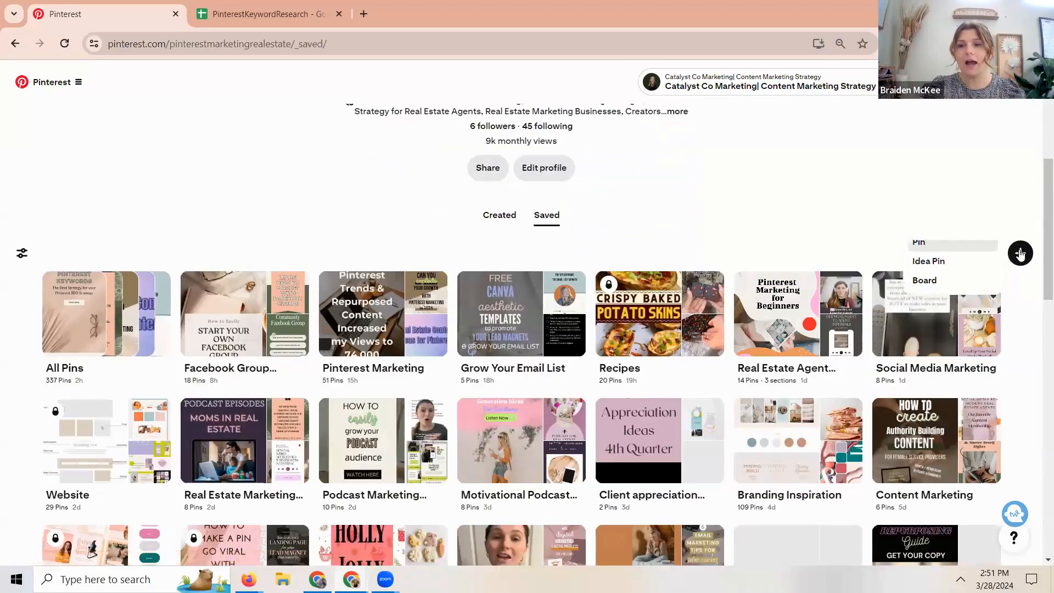
pyautogui.click(943, 284)
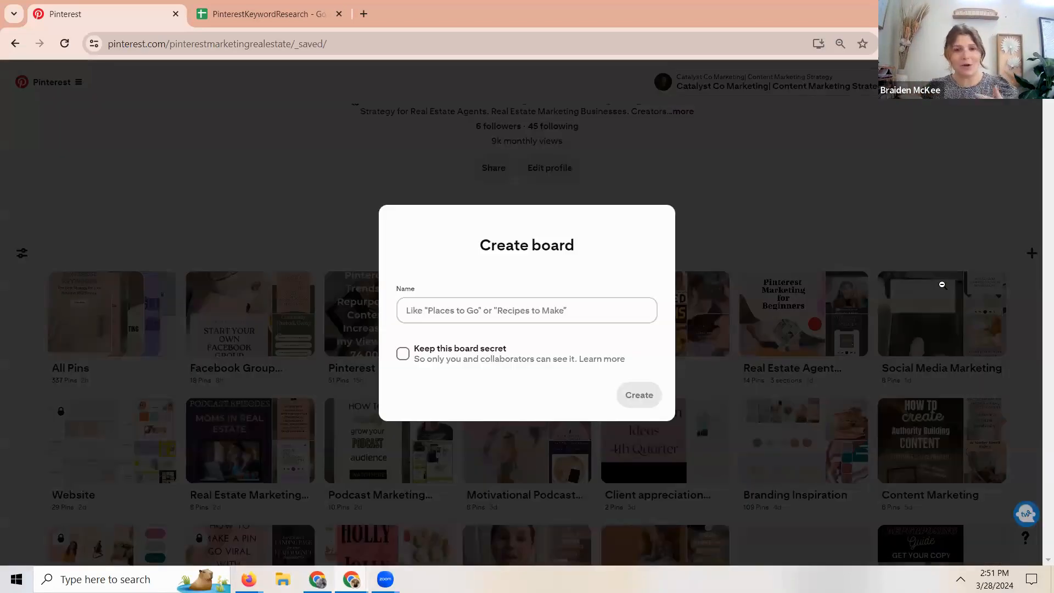
pyautogui.click(272, 19)
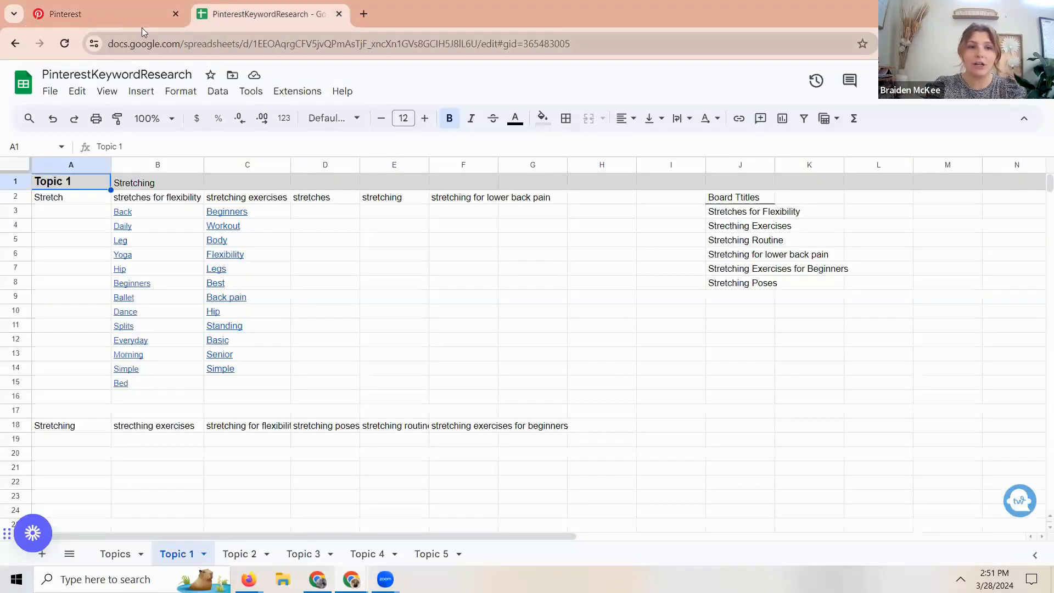
pyautogui.click(119, 18)
pyautogui.click(445, 316)
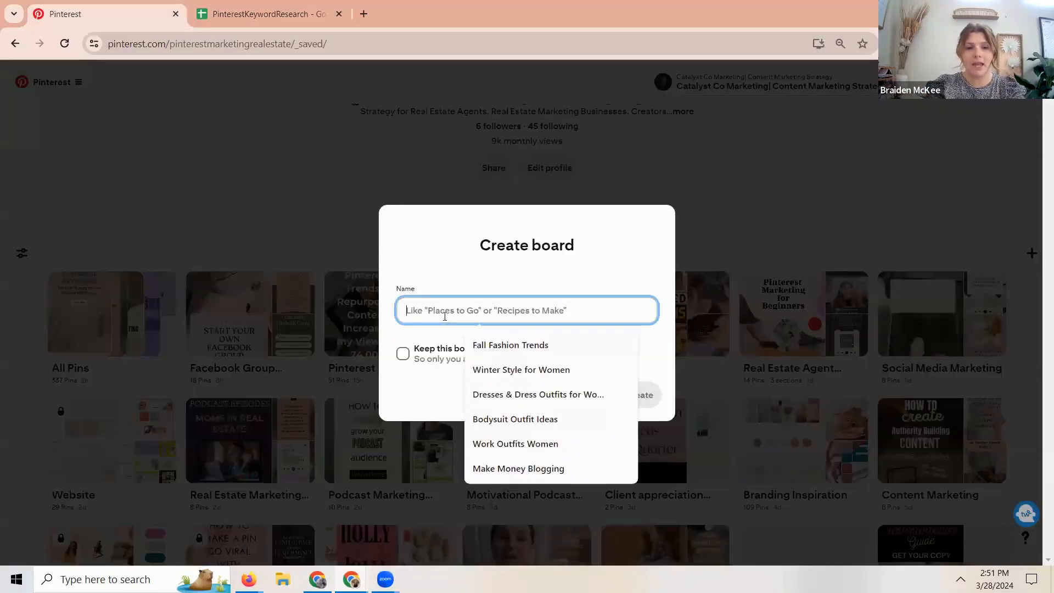
pyautogui.write('Stret')
pyautogui.write('ching for Flexini')
pyautogui.press('BackSpace')
pyautogui.press('BackSpace')
pyautogui.write('bility')
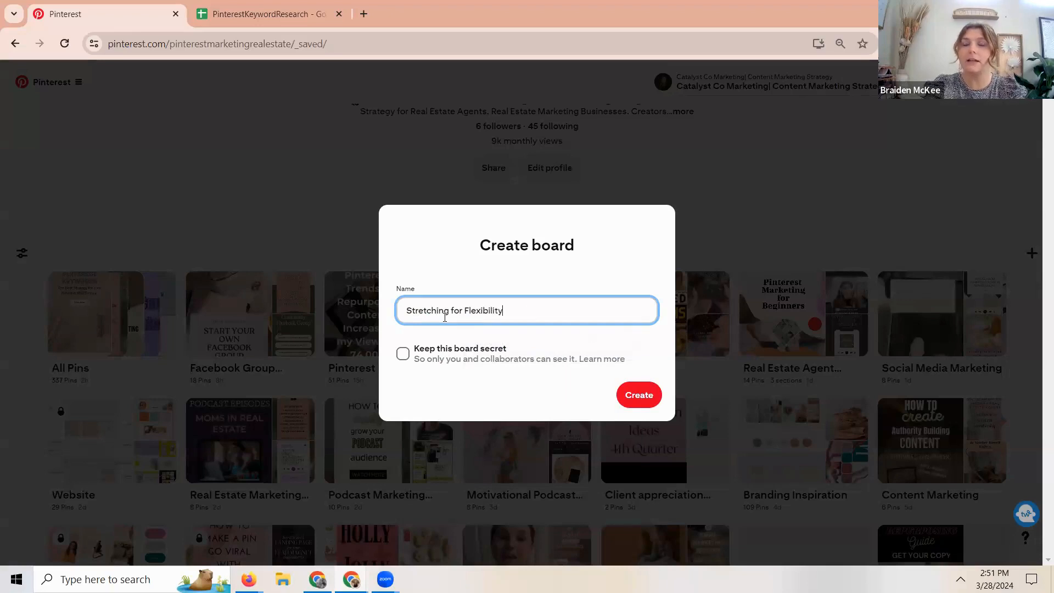
pyautogui.click(655, 404)
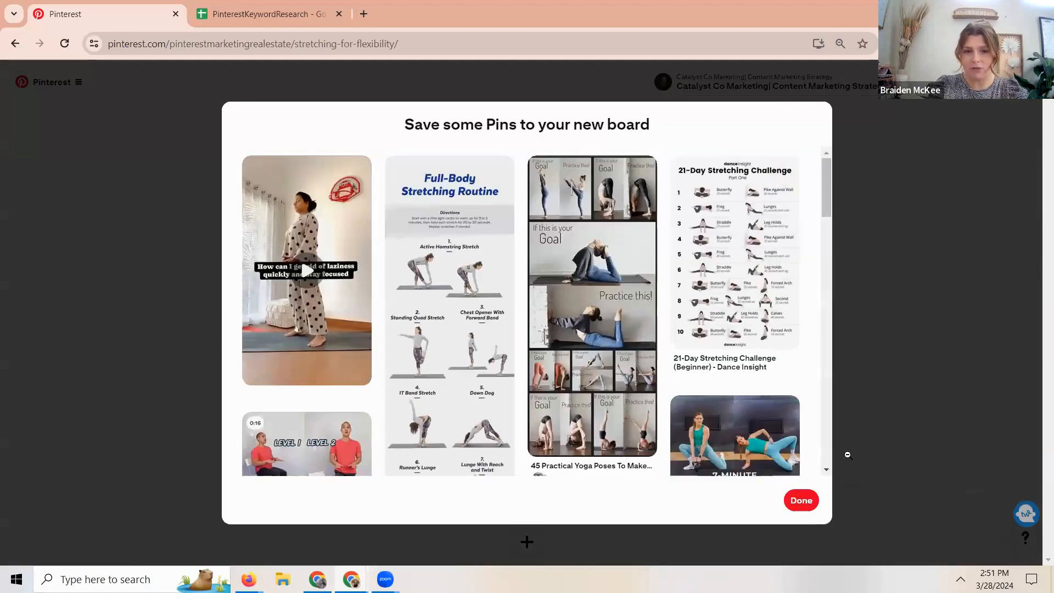
pyautogui.click(803, 509)
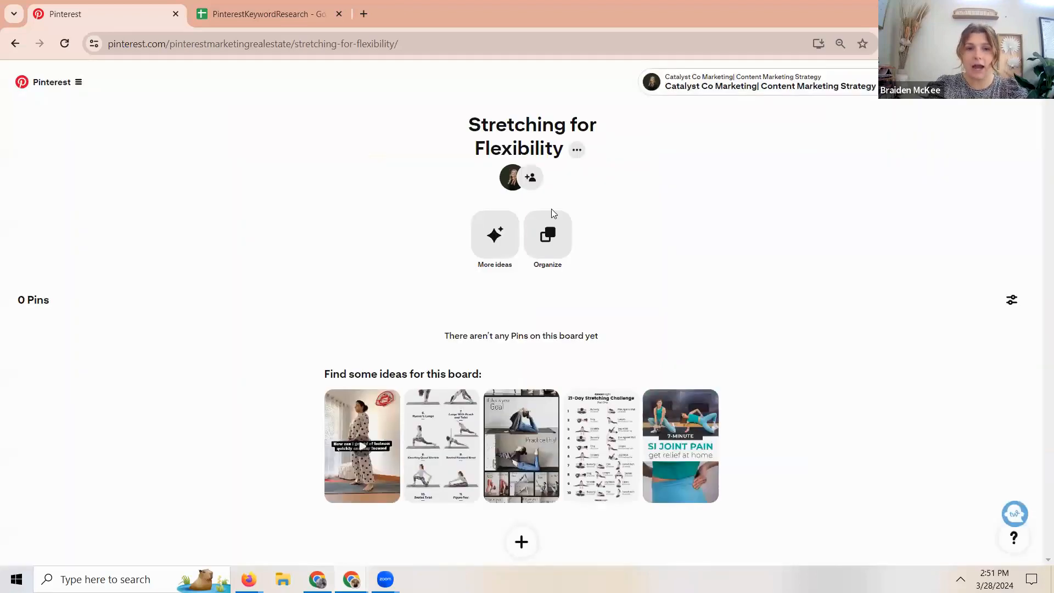
# - Open the Stretching for Flexibility board for editing and set it to be kept secret
pyautogui.click(577, 151)
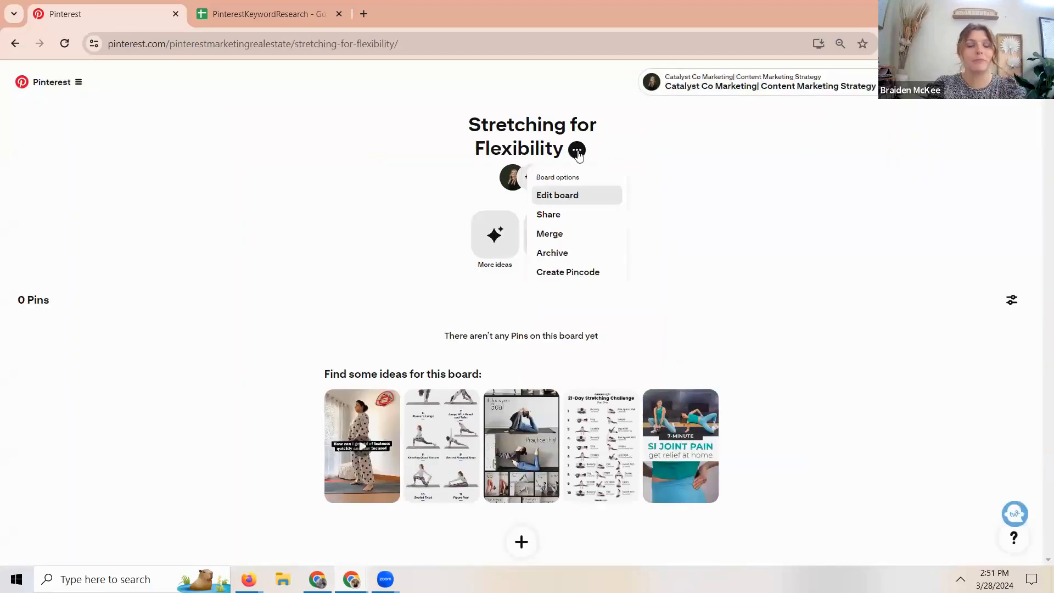
pyautogui.click(566, 197)
pyautogui.click(491, 255)
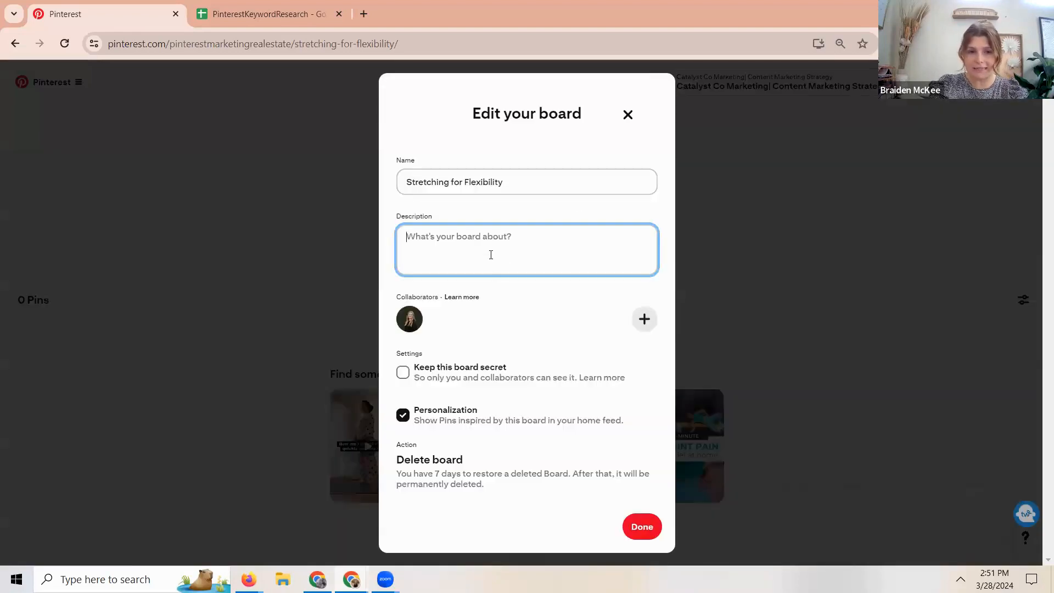
pyautogui.click(403, 374)
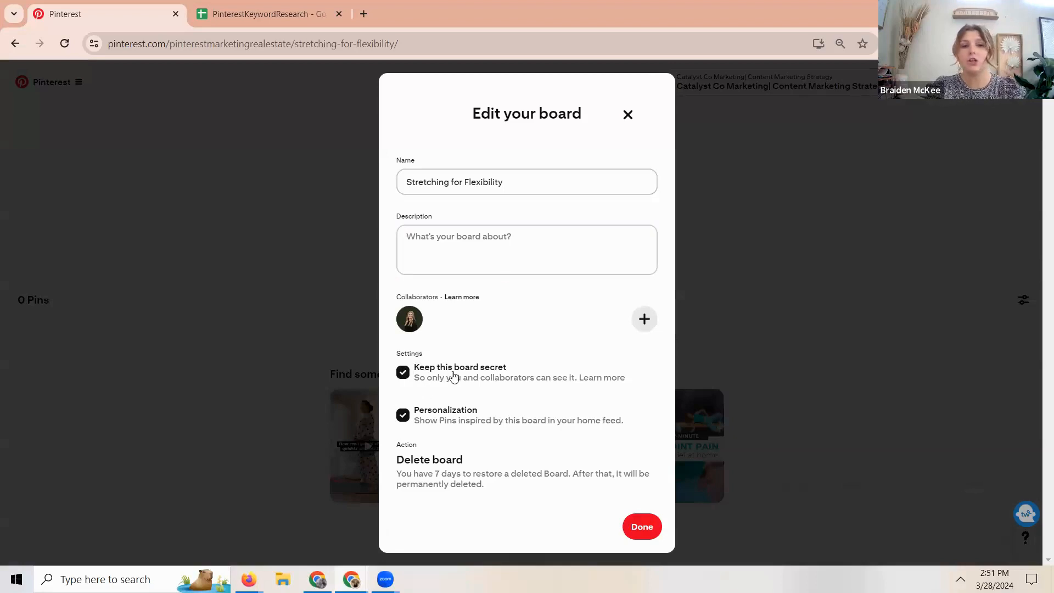
# - Look up the related keywords under "stretches for flexibility" in the PinterestKeywordResearch spreadsheet for the board description
pyautogui.click(424, 263)
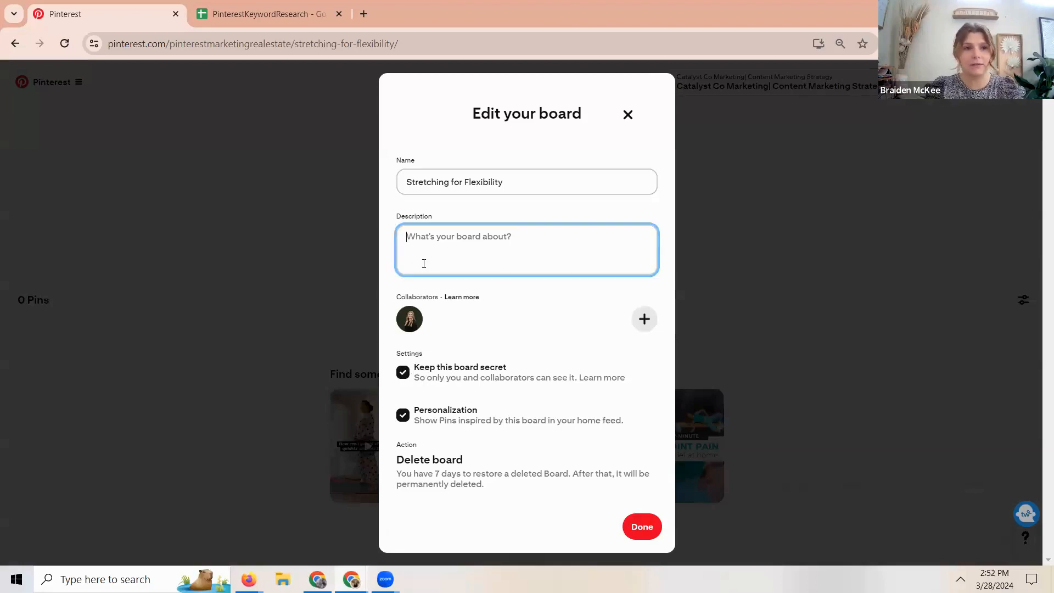
pyautogui.click(265, 18)
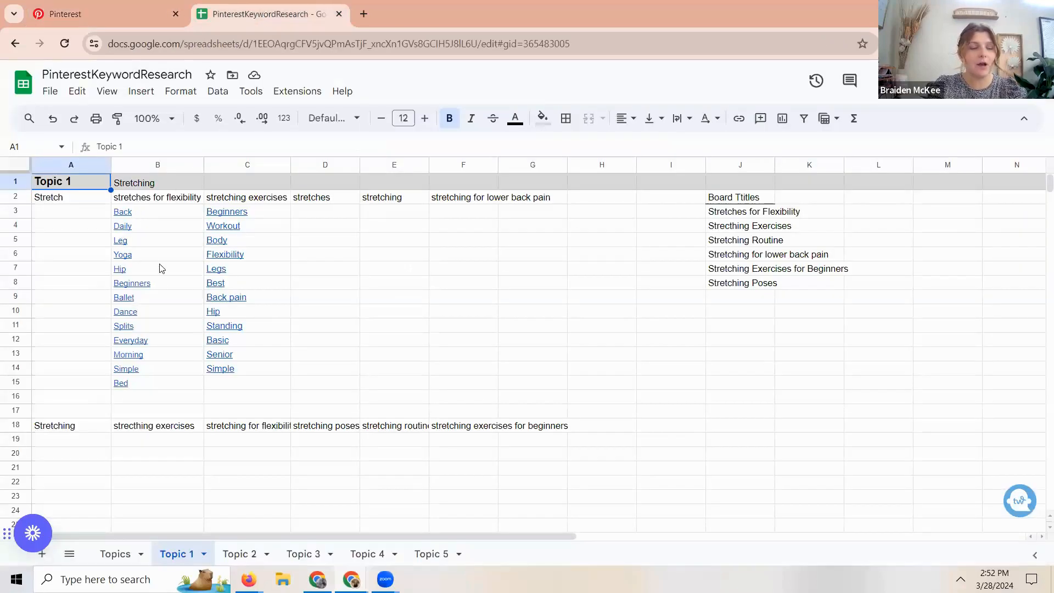
pyautogui.moveTo(159, 331)
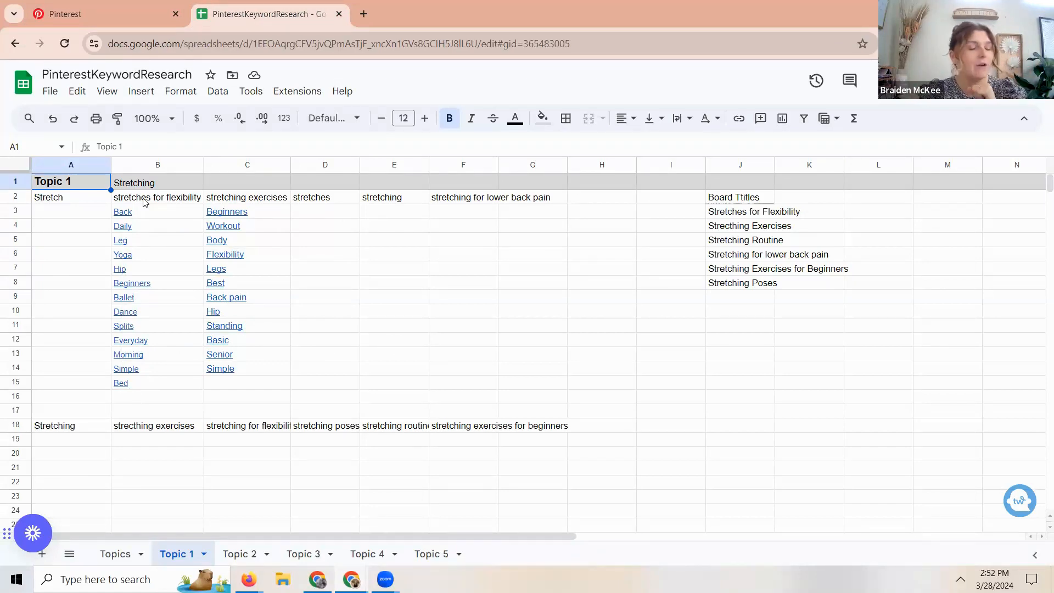
pyautogui.moveTo(138, 214)
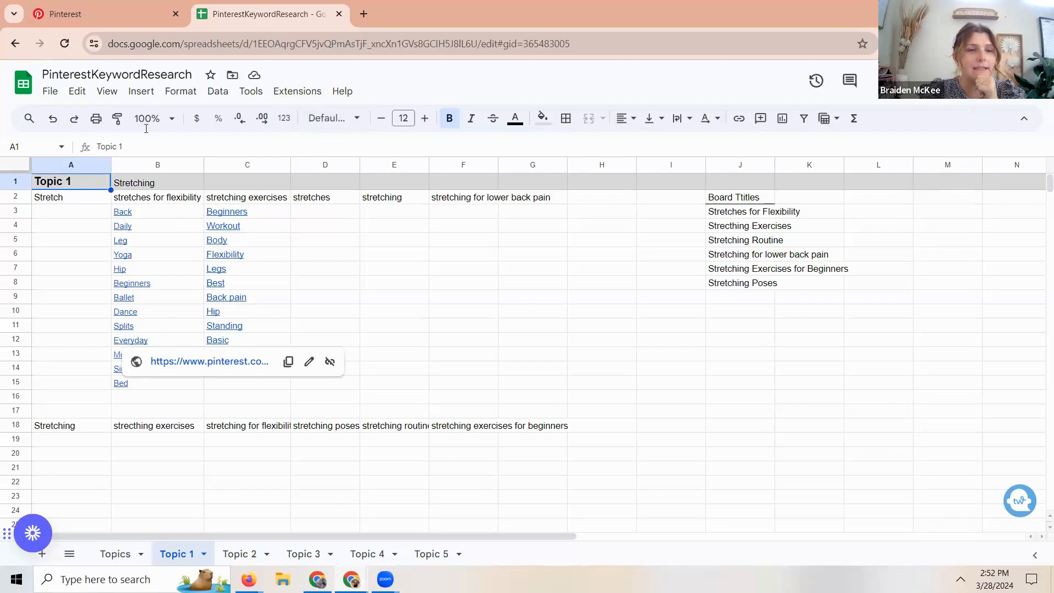
# - Back in Pinterest, begin the board description with "Follow this board to learn about daily stretching for flexibility"
pyautogui.click(117, 5)
pyautogui.write('Follow tis')
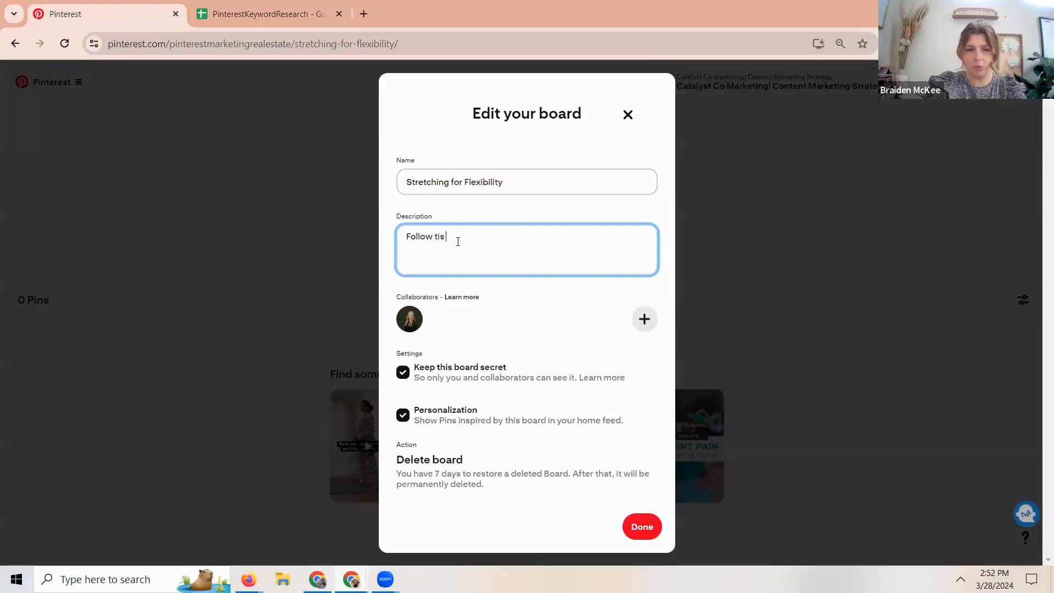
pyautogui.press('BackSpace')
pyautogui.press('BackSpace')
pyautogui.write('his boar')
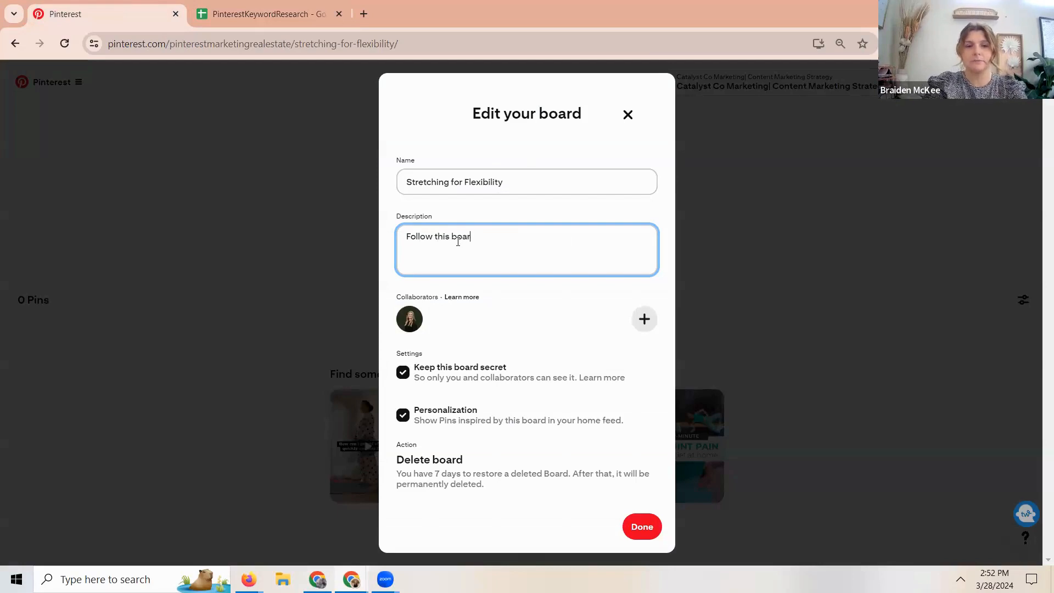
pyautogui.write('d to learn')
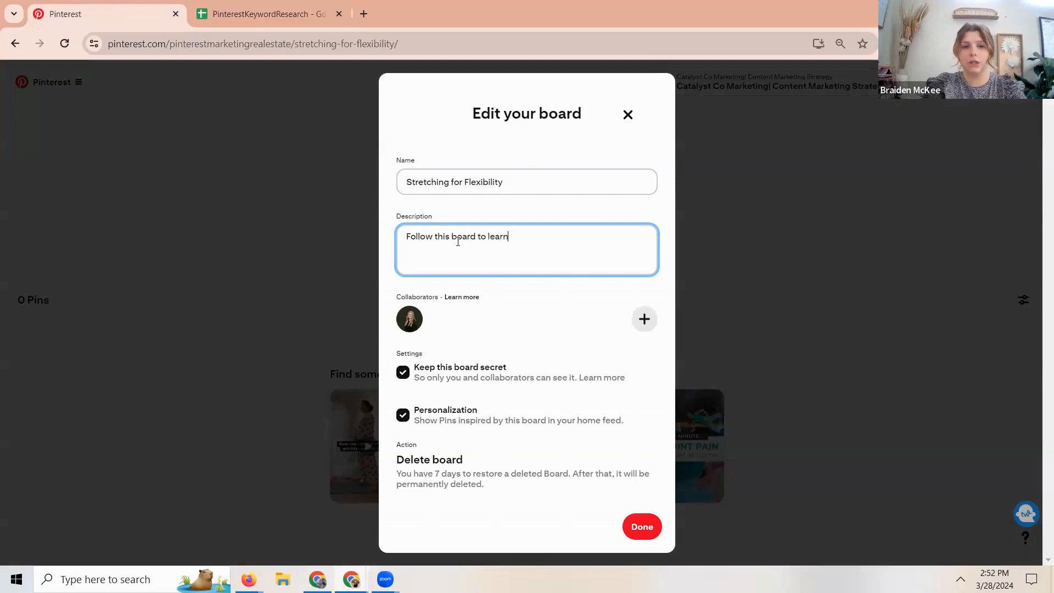
pyautogui.write(' about strecthing fo')
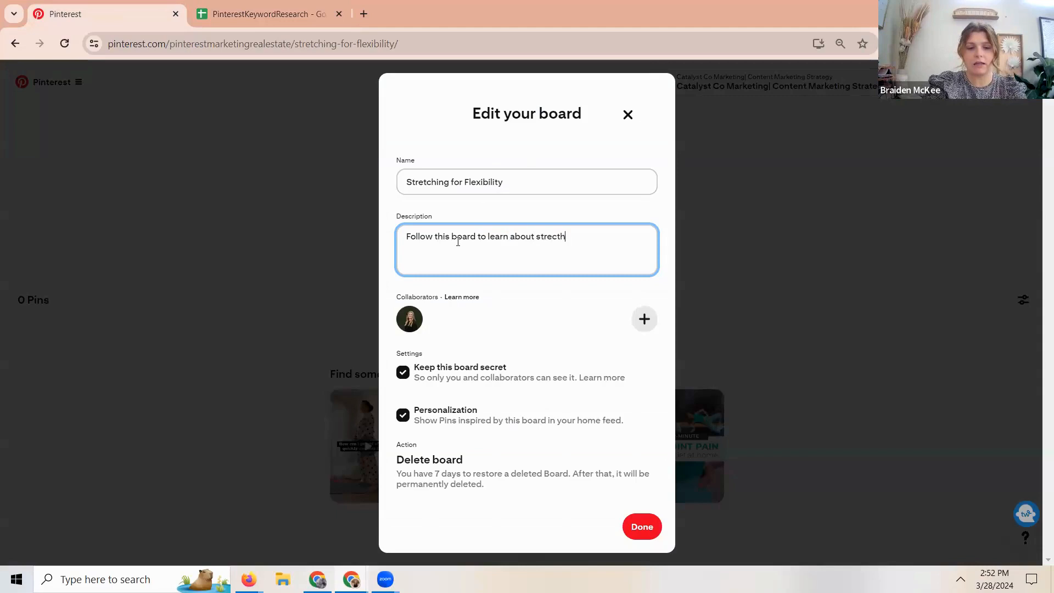
pyautogui.press('BackSpace')
pyautogui.press('BackSpace')
pyautogui.press('BackSpace')
pyautogui.press('BackSpace')
pyautogui.press('BackSpace')
pyautogui.press('BackSpace')
pyautogui.press('BackSpace')
pyautogui.press('BackSpace')
pyautogui.press('BackSpace')
pyautogui.press('BackSpace')
pyautogui.press('BackSpace')
pyautogui.press('BackSpace')
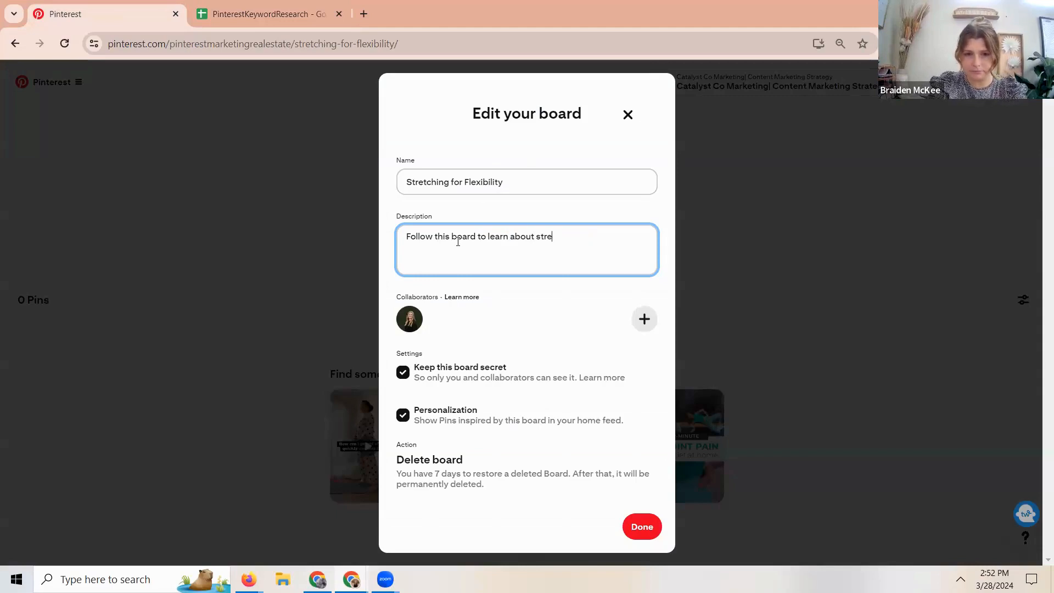
pyautogui.write('dia')
pyautogui.press('BackSpace')
pyautogui.press('BackSpace')
pyautogui.write('aily stretching for flexibility')
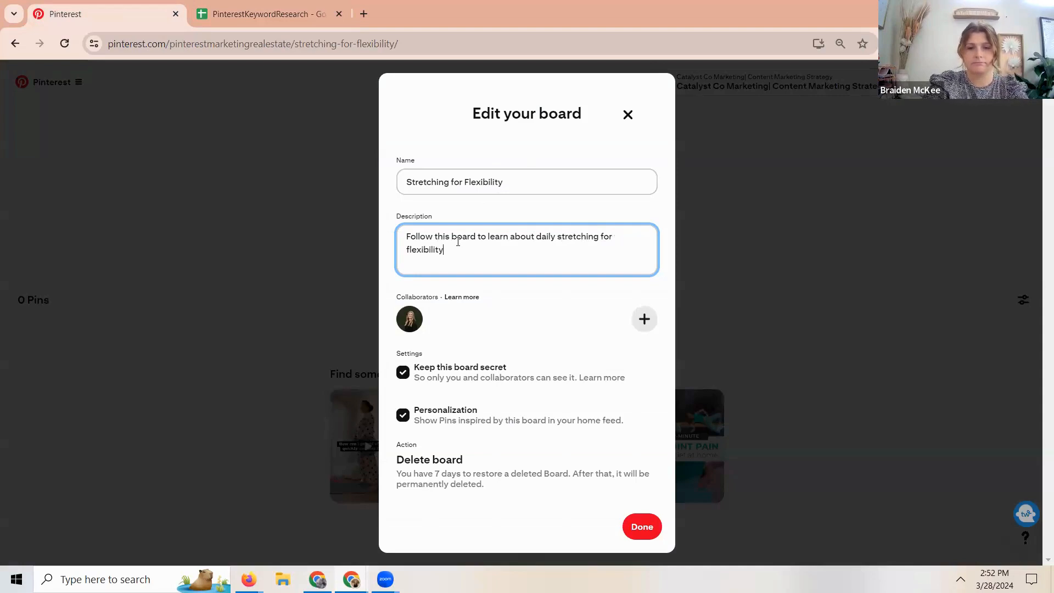
pyautogui.write(' along woit')
pyautogui.write('ith')
# - Extend the description with "along with beginners stretching for flexibility,", taking the keyword from the research spreadsheet
pyautogui.click(298, 17)
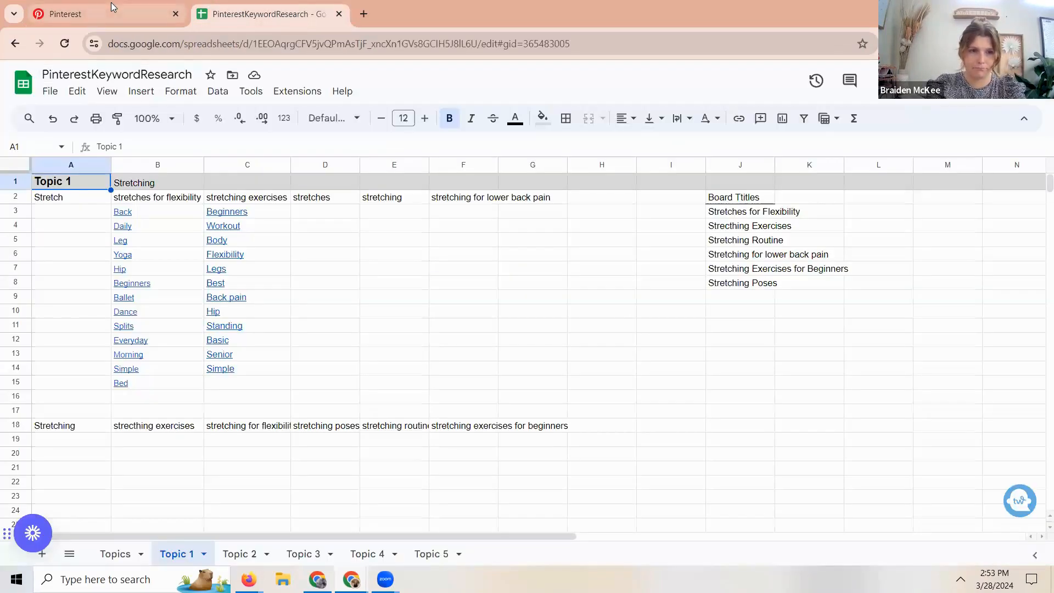
pyautogui.moveTo(112, 3)
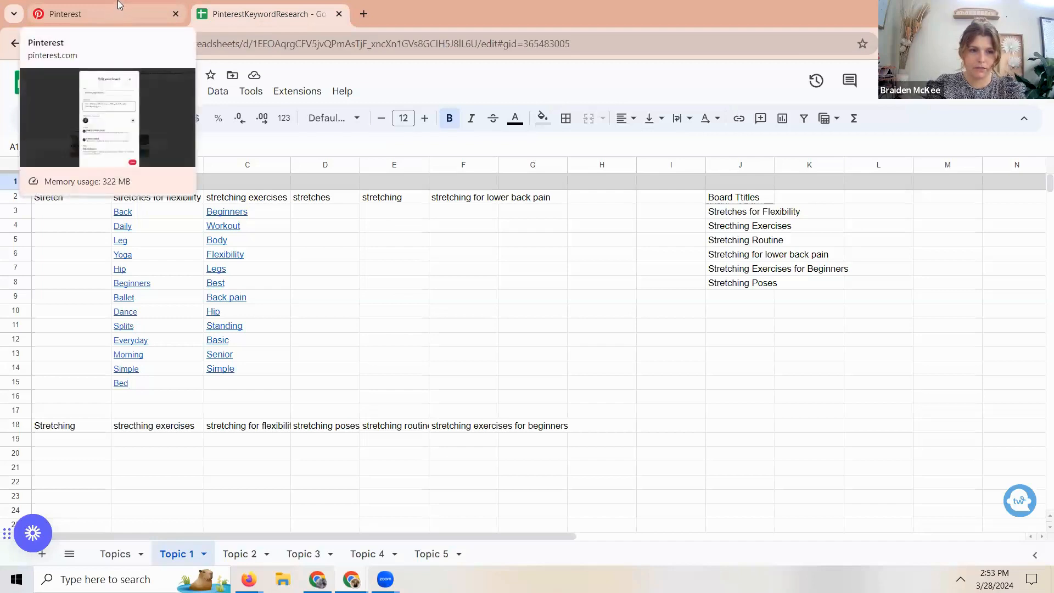
pyautogui.click(116, 4)
pyautogui.write('beginners s')
pyautogui.write('tre')
pyautogui.write('tching for fle')
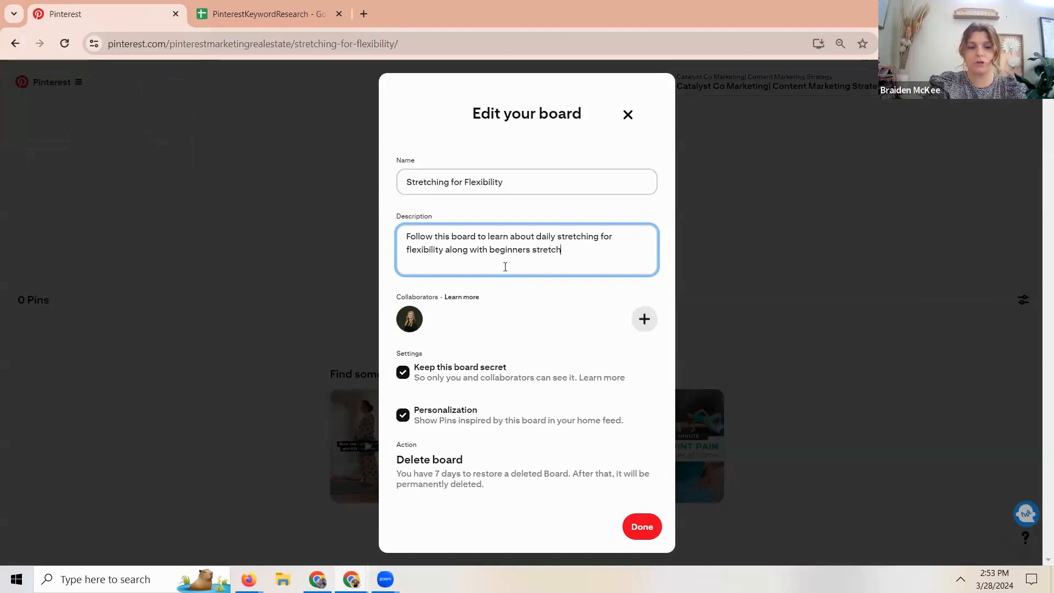
pyautogui.write('xibikit')
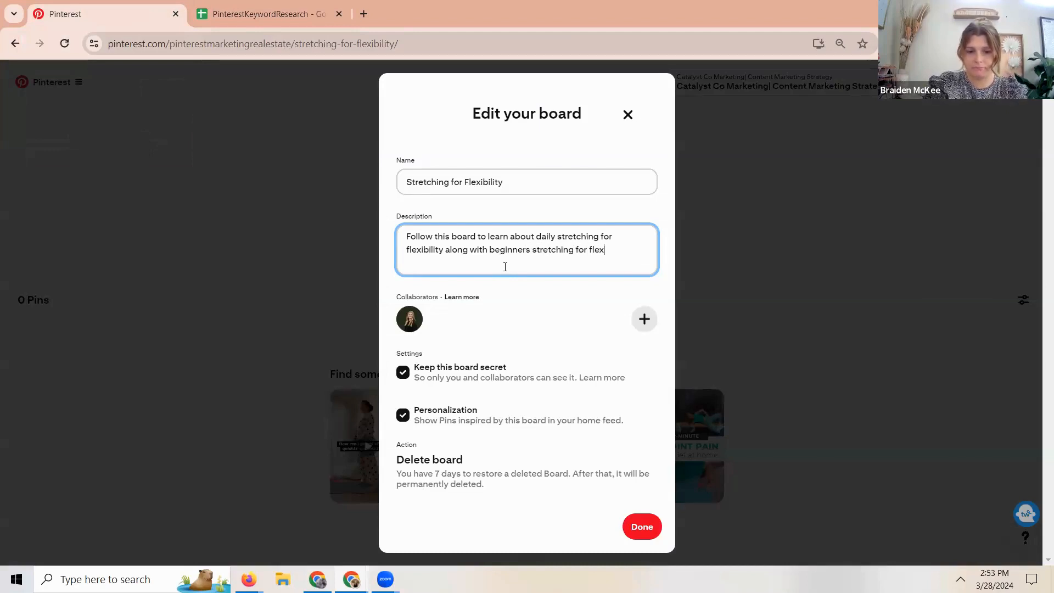
pyautogui.press('BackSpace')
pyautogui.press('BackSpace')
pyautogui.press('BackSpace')
pyautogui.write('lity,')
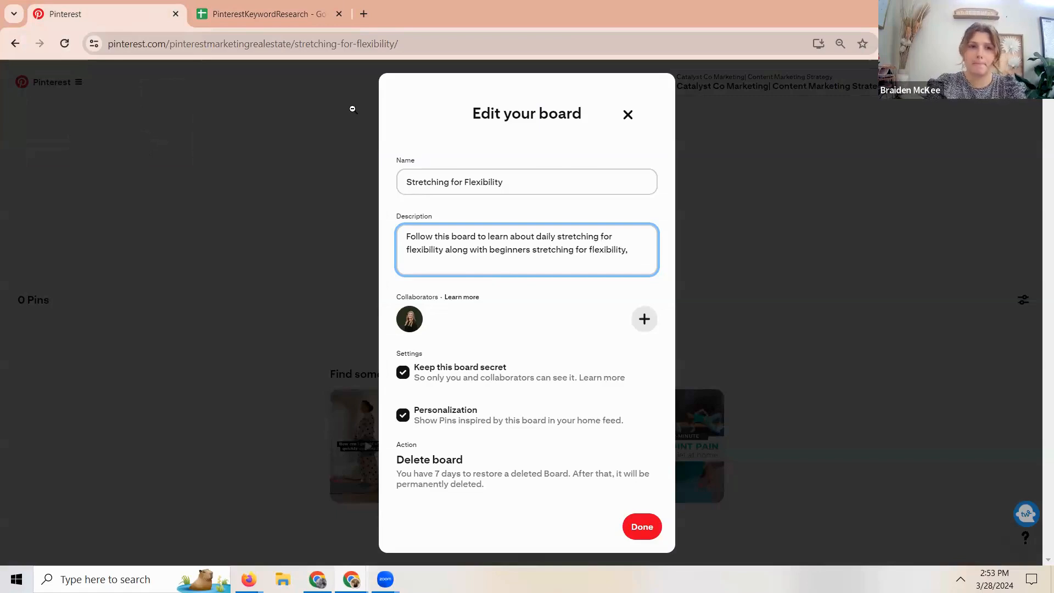
# - Check the keyword spreadsheet for another phrase and continue the board description with "simple stretching, and"
pyautogui.click(286, 11)
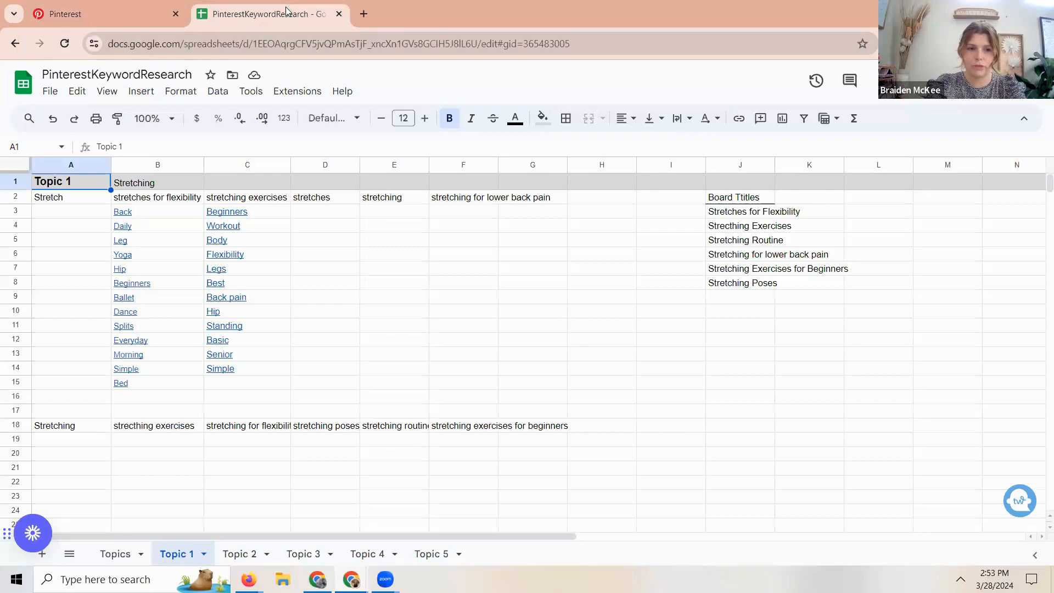
pyautogui.click(106, 9)
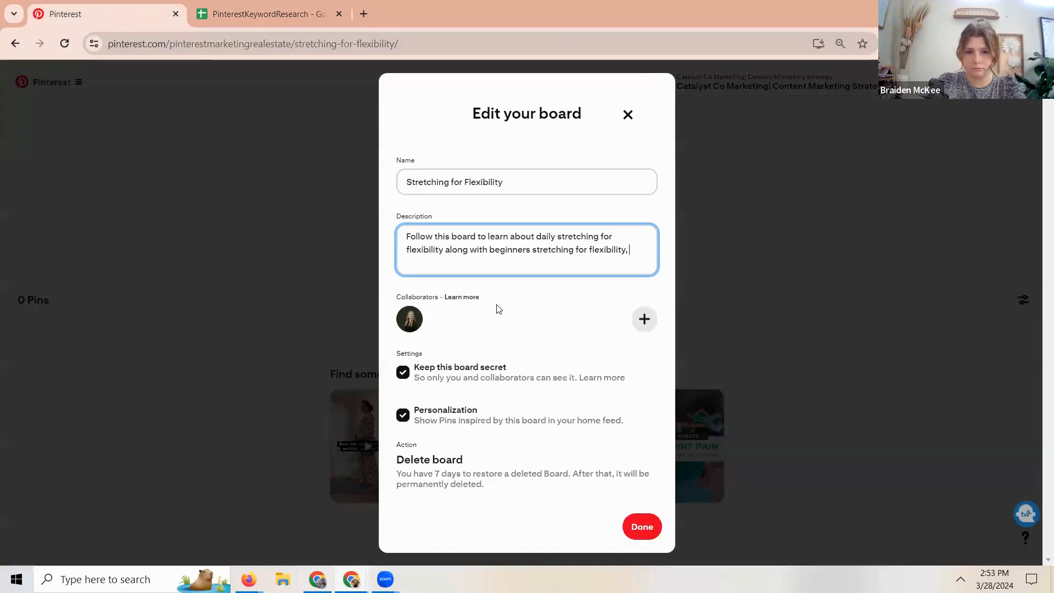
pyautogui.write(', simple st')
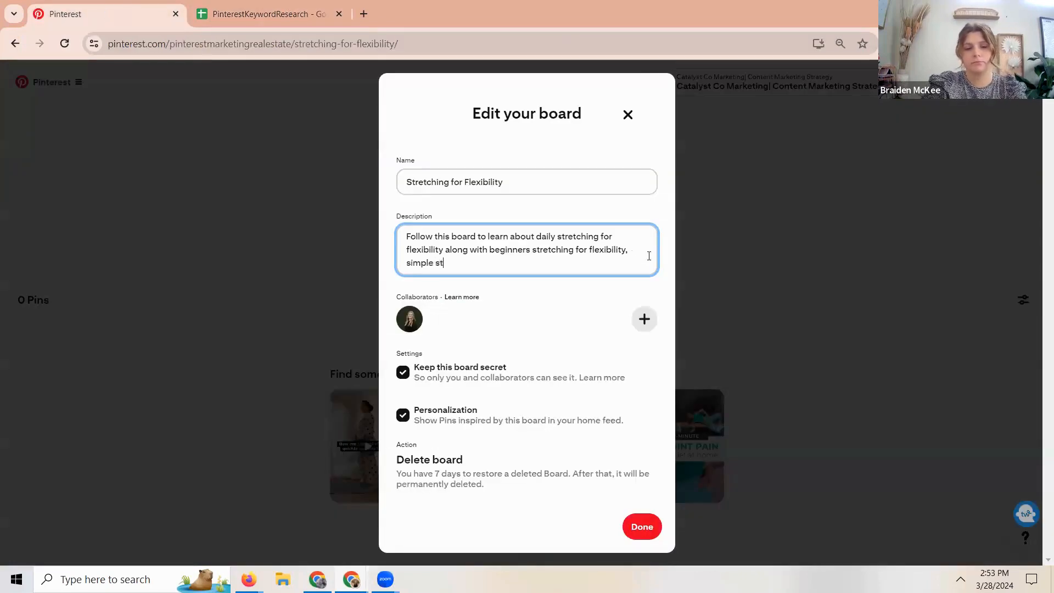
pyautogui.write('retching, and')
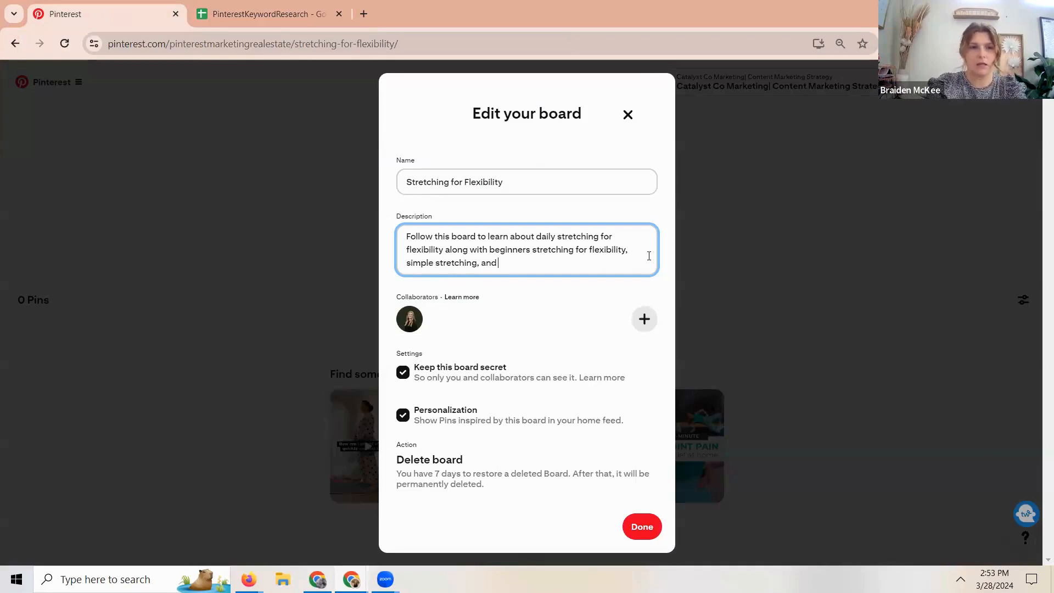
# - Consult the research spreadsheet again and end the description's first sentence with the everyday stretches keyword
pyautogui.click(271, 13)
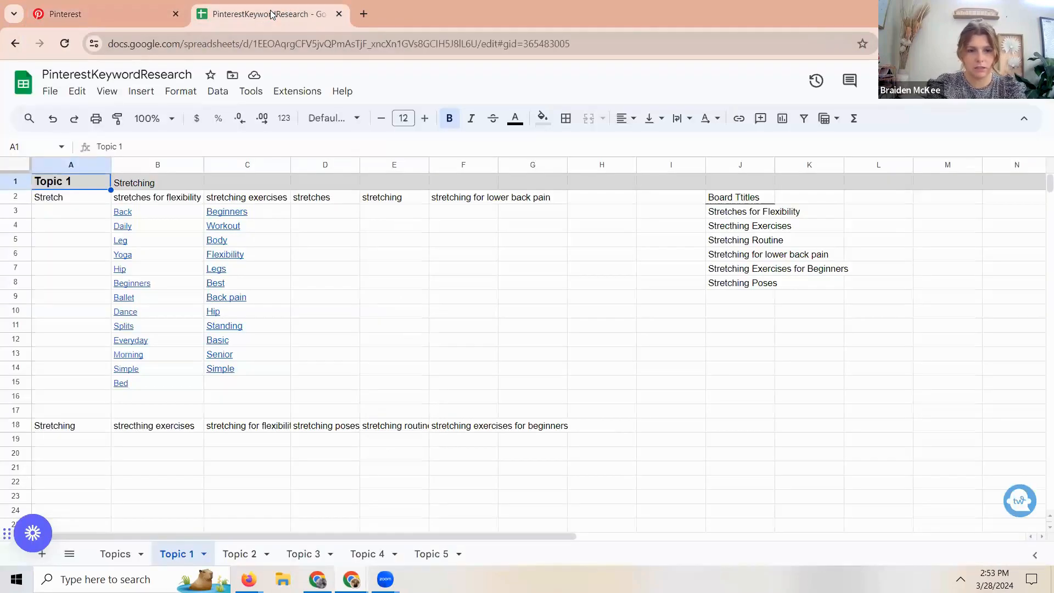
pyautogui.click(104, 13)
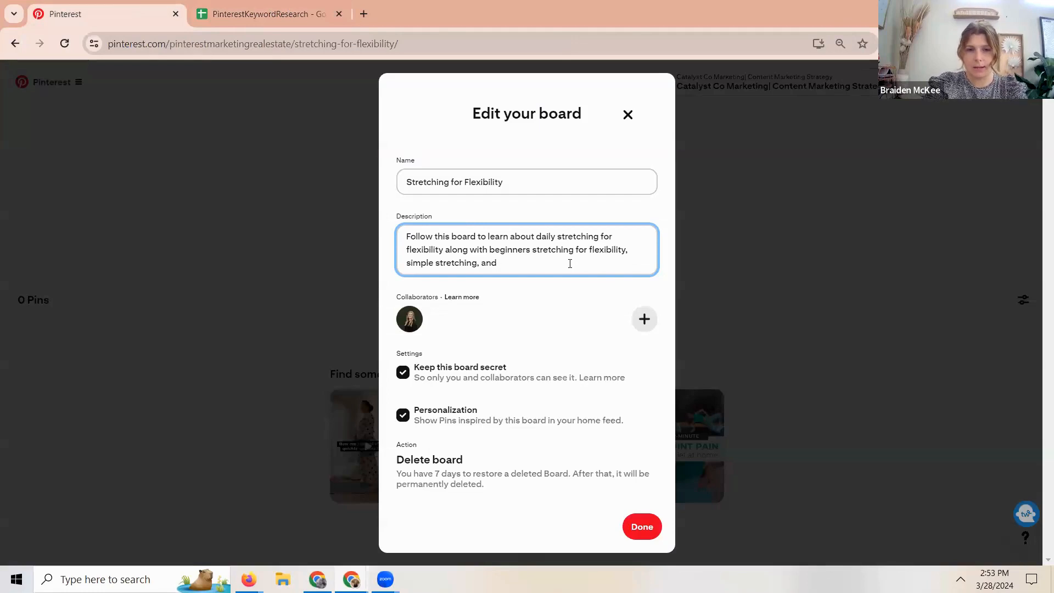
pyautogui.write('everday stre')
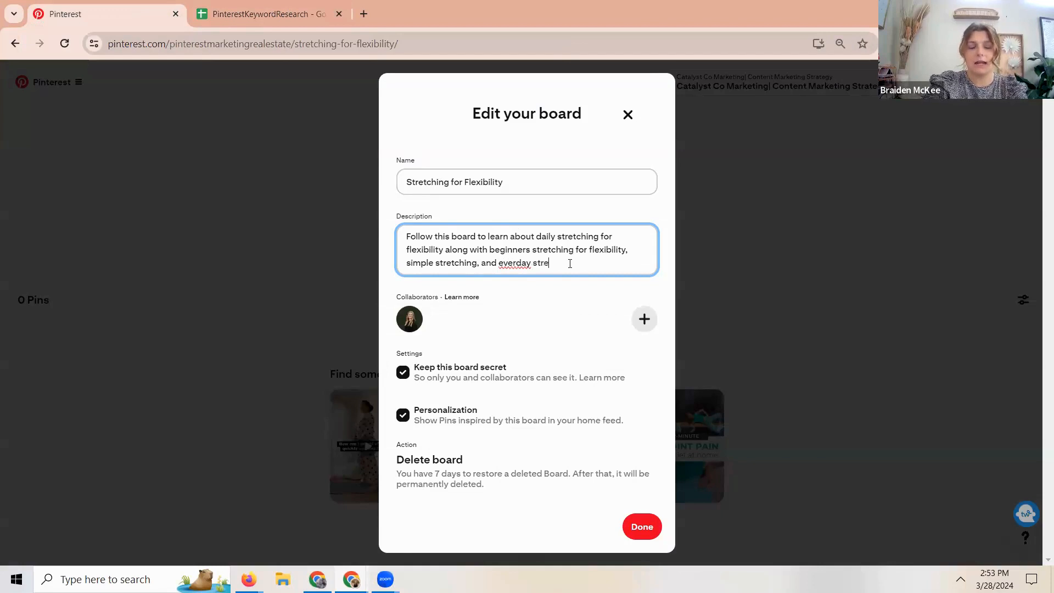
pyautogui.write('cthes.')
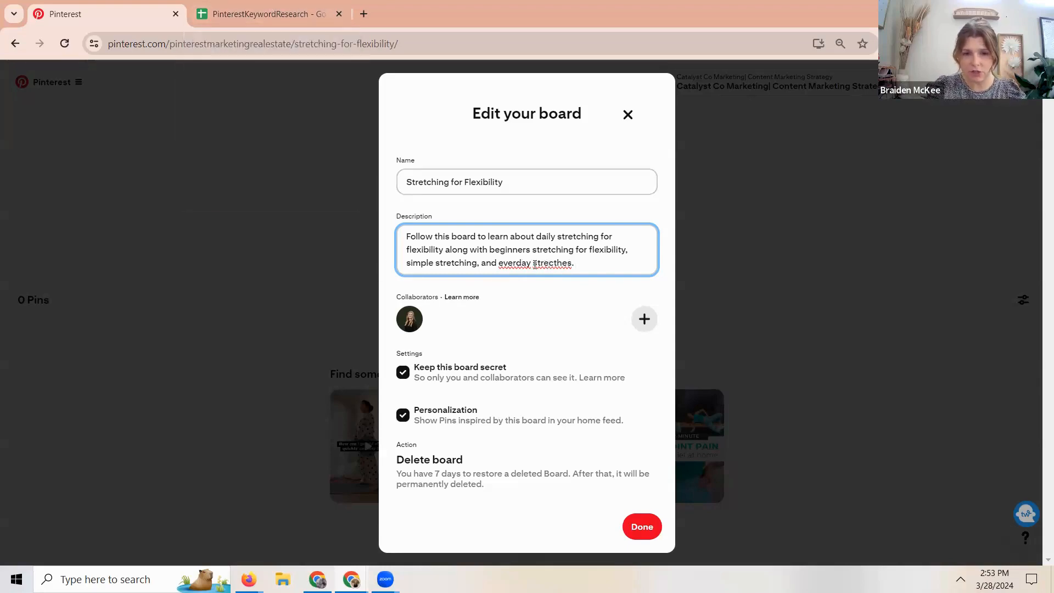
# - Replace the misspelled "everday" and "strecthes" in the description with the suggested spellings "everyday" and "stretches'"
pyautogui.rightClick(517, 264)
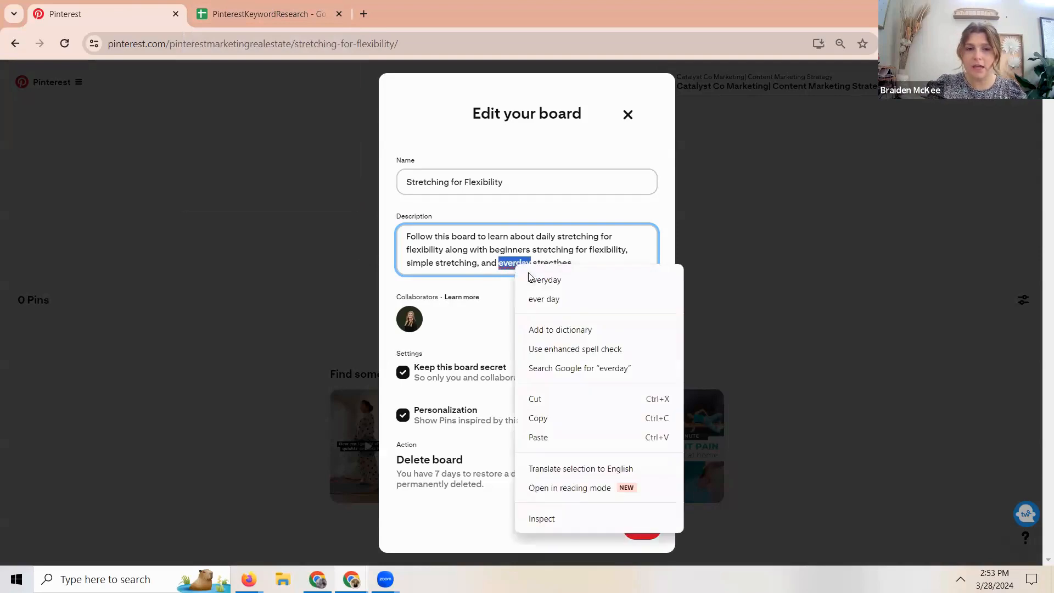
pyautogui.click(542, 280)
pyautogui.rightClick(556, 266)
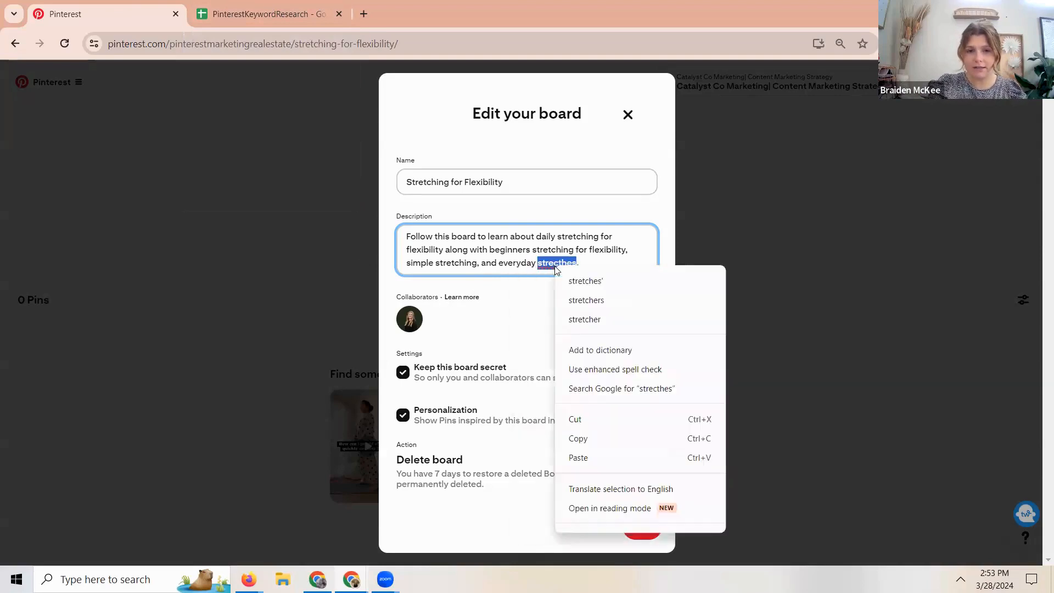
pyautogui.click(610, 285)
# - Look up more keywords in the spreadsheet and add "You can find back strecthing for flexibility, leg stretches," to the board description
pyautogui.click(264, 14)
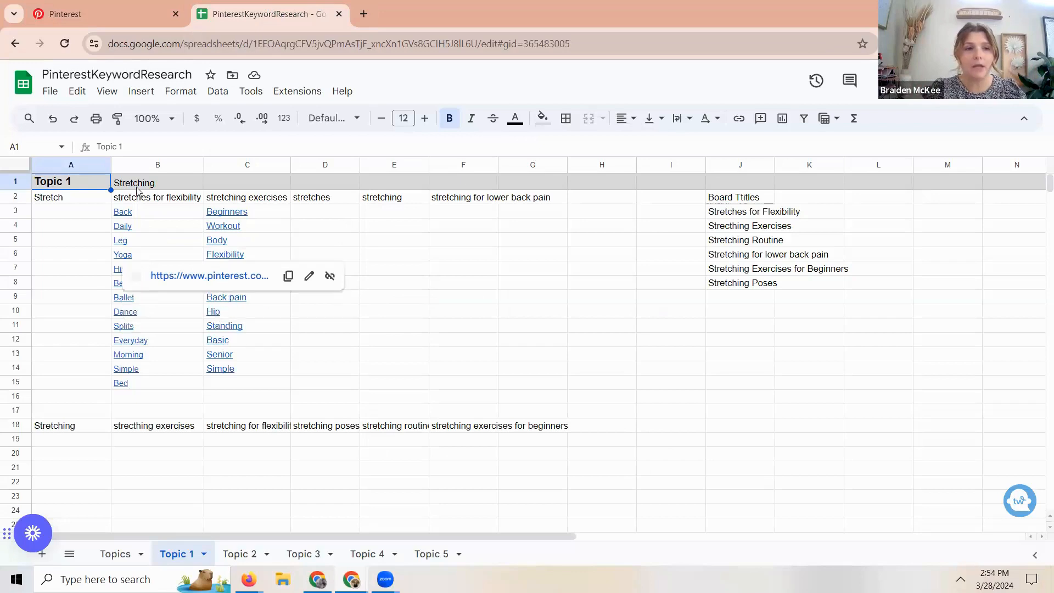
pyautogui.click(97, 21)
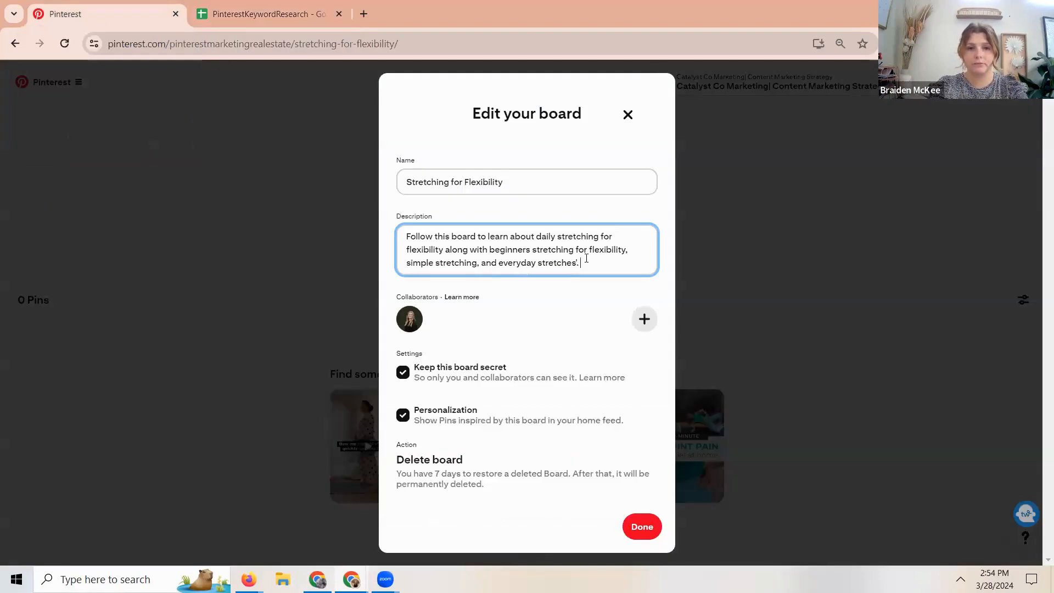
pyautogui.write('You can find')
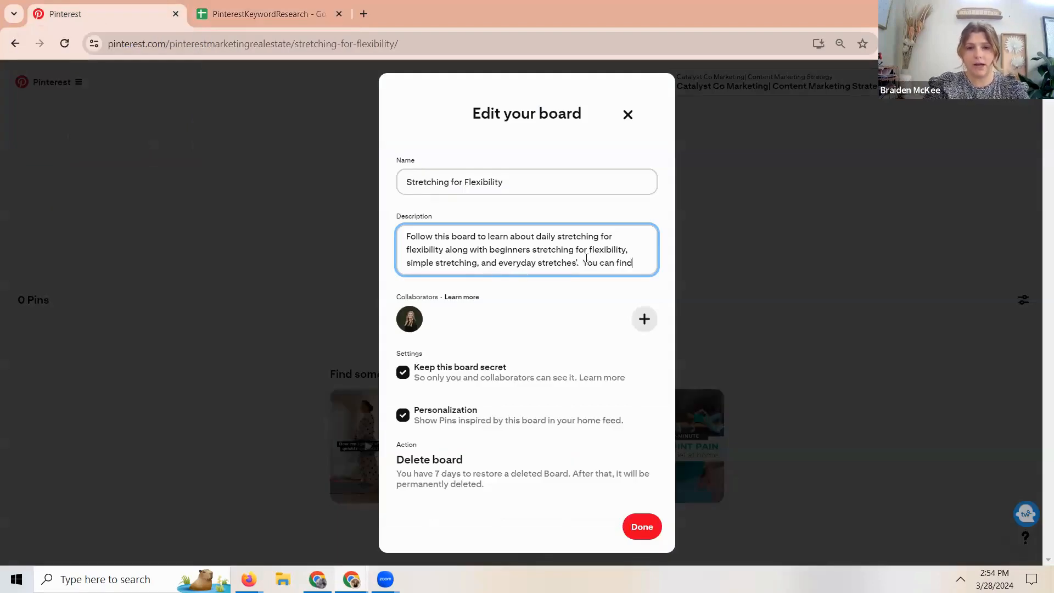
pyautogui.write(' back strecthi')
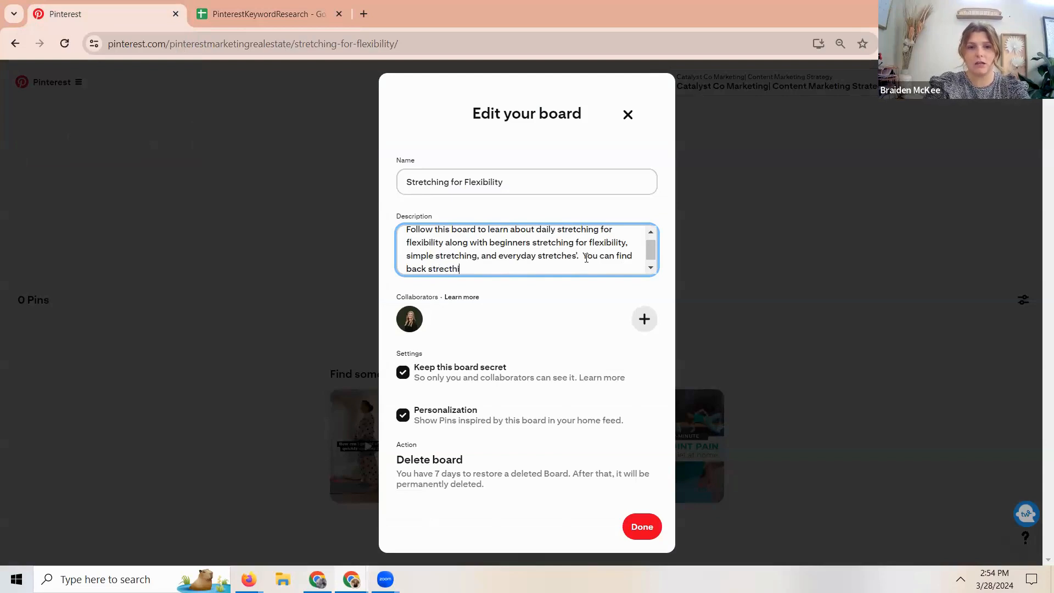
pyautogui.write('ng for flexibily')
pyautogui.write(', leg stretches. ')
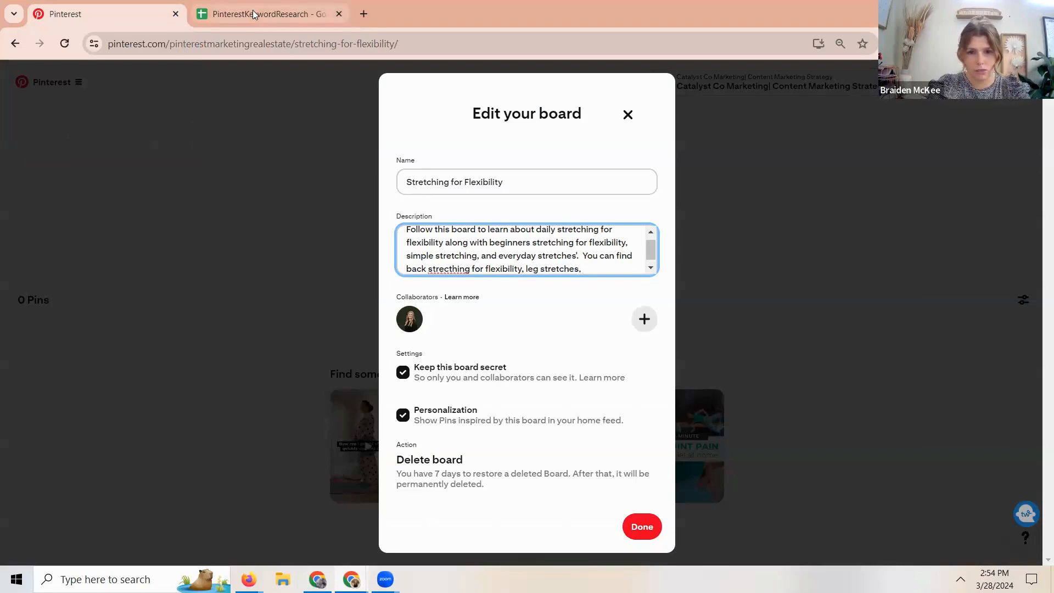
pyautogui.write('strecthes')
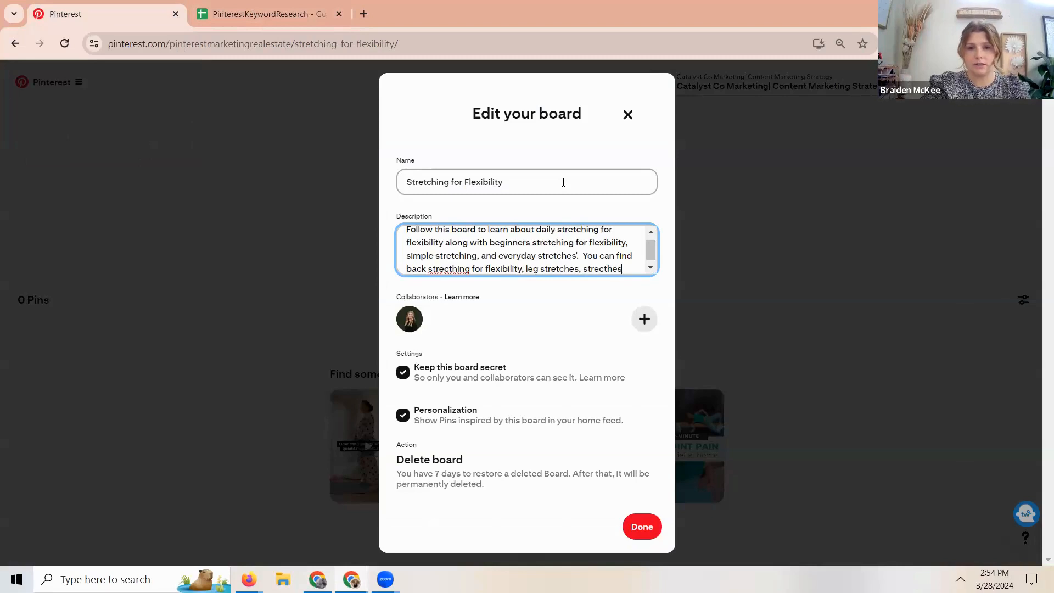
# - Add "bed stretching," as the next keyword in the board description
pyautogui.press('BackSpace')
pyautogui.press('BackSpace')
pyautogui.press('BackSpace')
pyautogui.press('BackSpace')
pyautogui.press('BackSpace')
pyautogui.press('BackSpace')
pyautogui.write('bed stretchi')
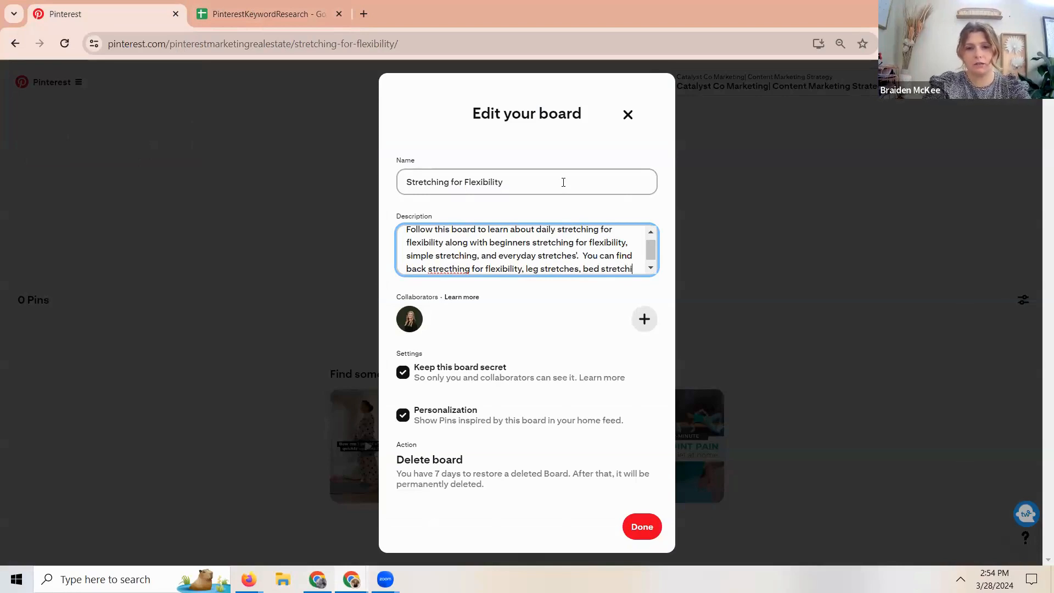
pyautogui.write('ng,')
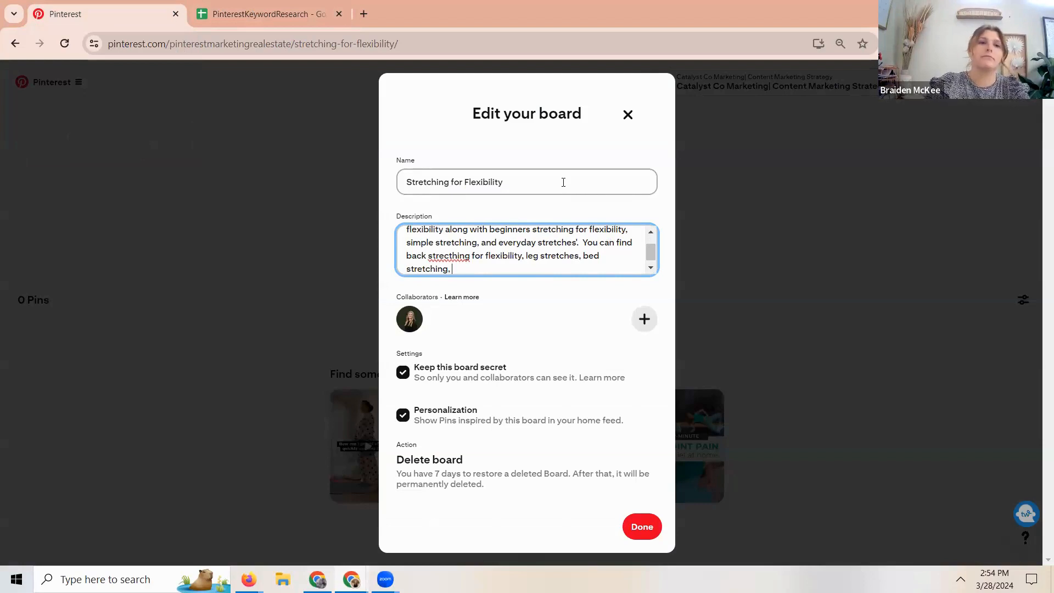
# - Take the hip keyword from the spreadsheet and finish the description's second sentence with "and stretching for flexibility in your hips."
pyautogui.click(263, 13)
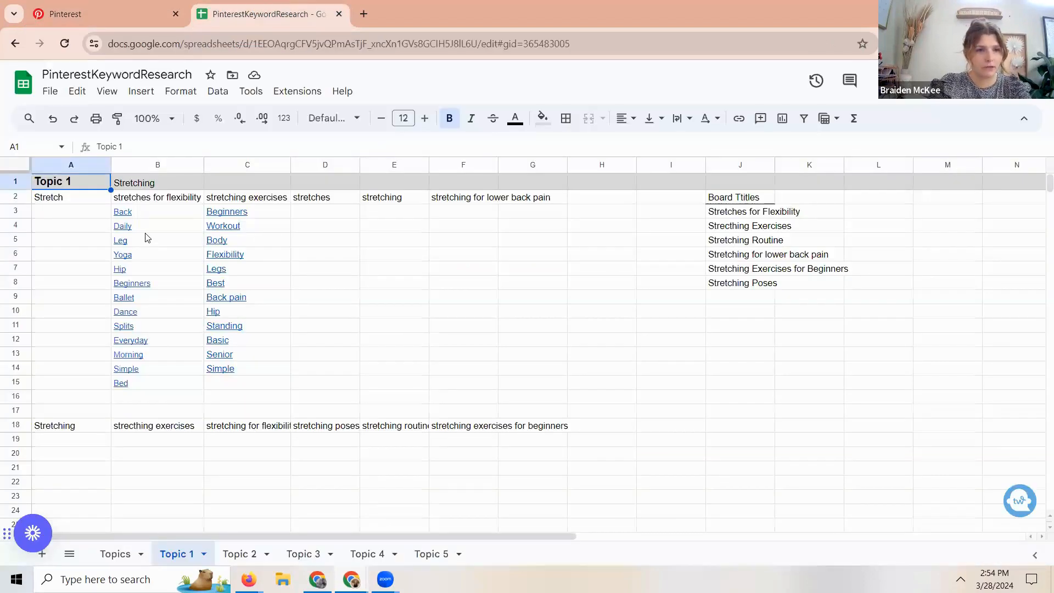
pyautogui.click(123, 17)
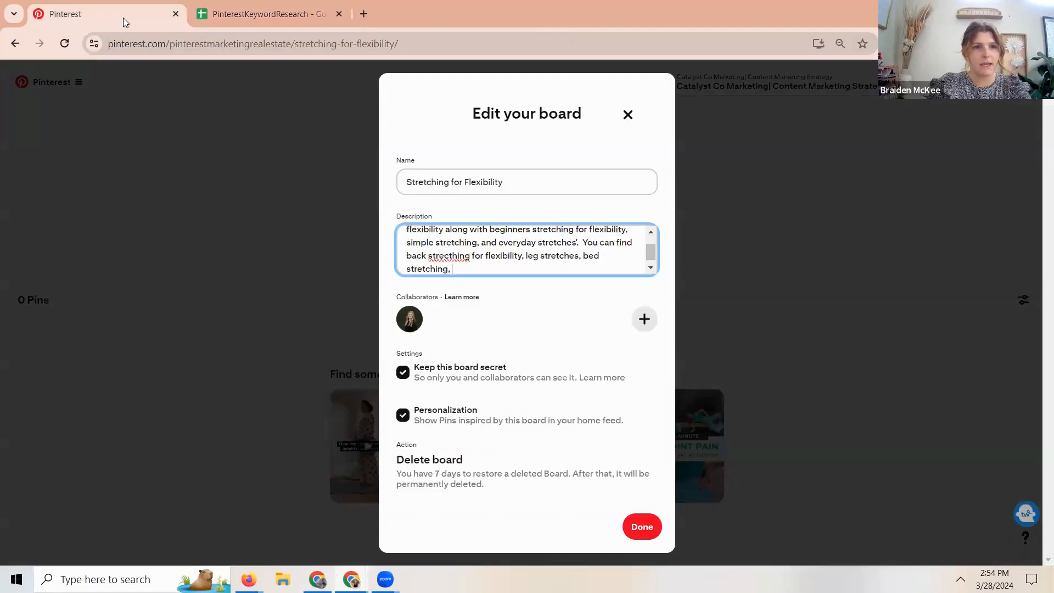
pyautogui.write('amd')
pyautogui.press('BackSpace')
pyautogui.press('BackSpace')
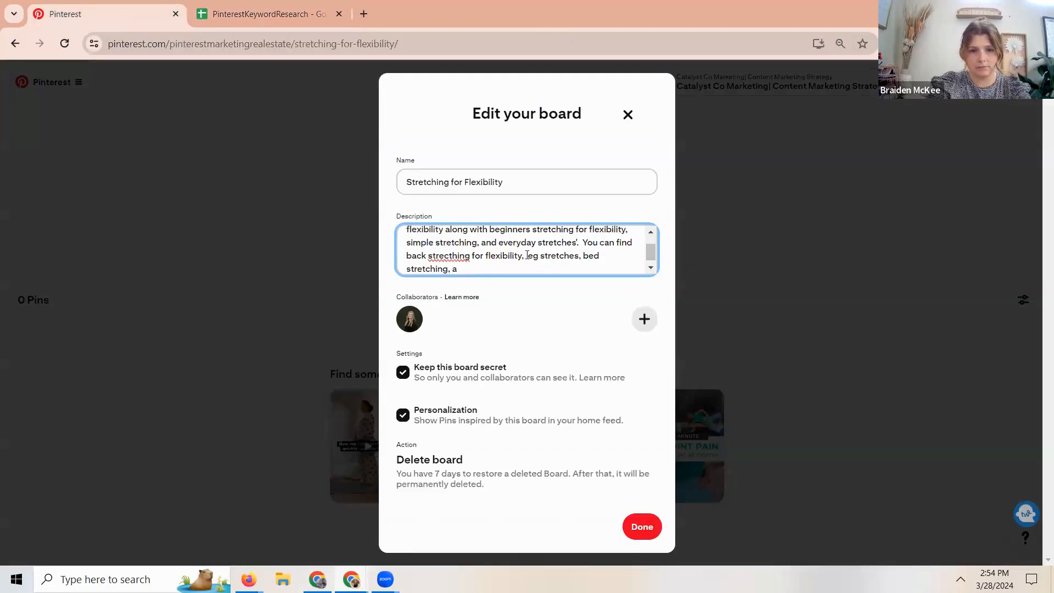
pyautogui.write('nd stre')
pyautogui.write('ing')
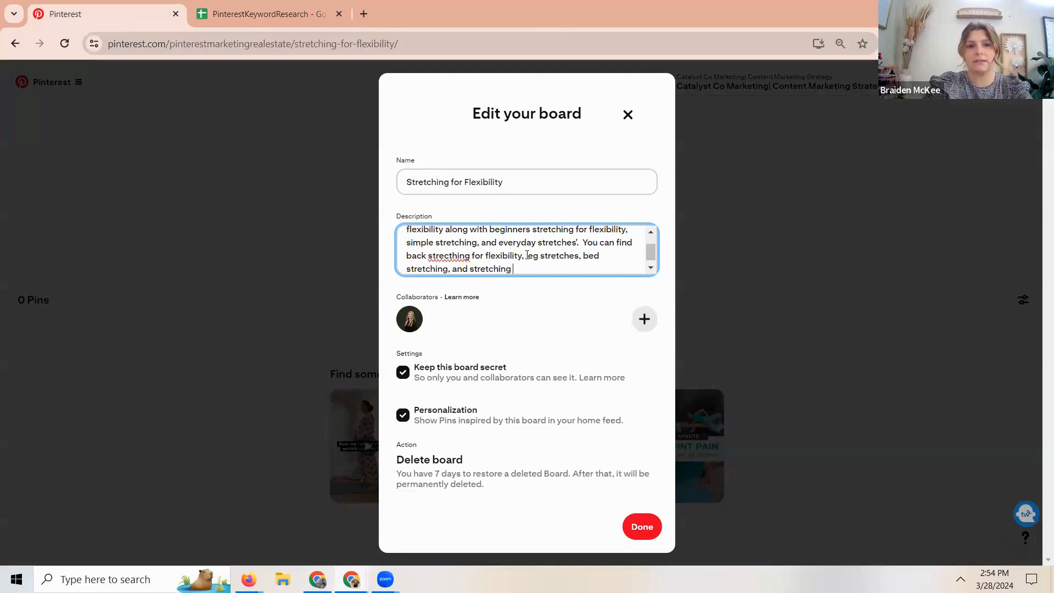
pyautogui.write(' for flexibil')
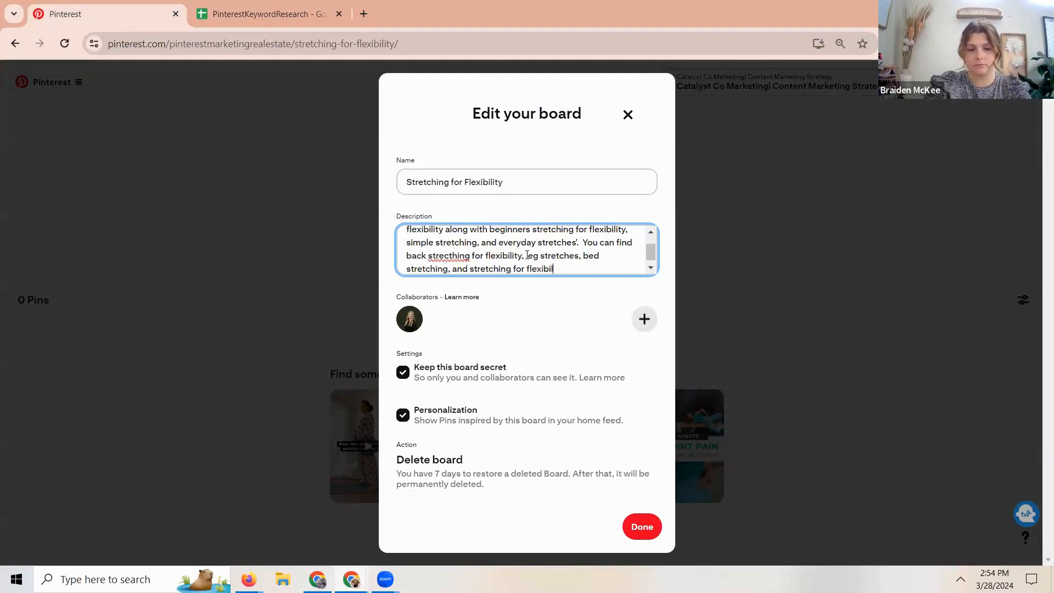
pyautogui.write('ity in your hips. ')
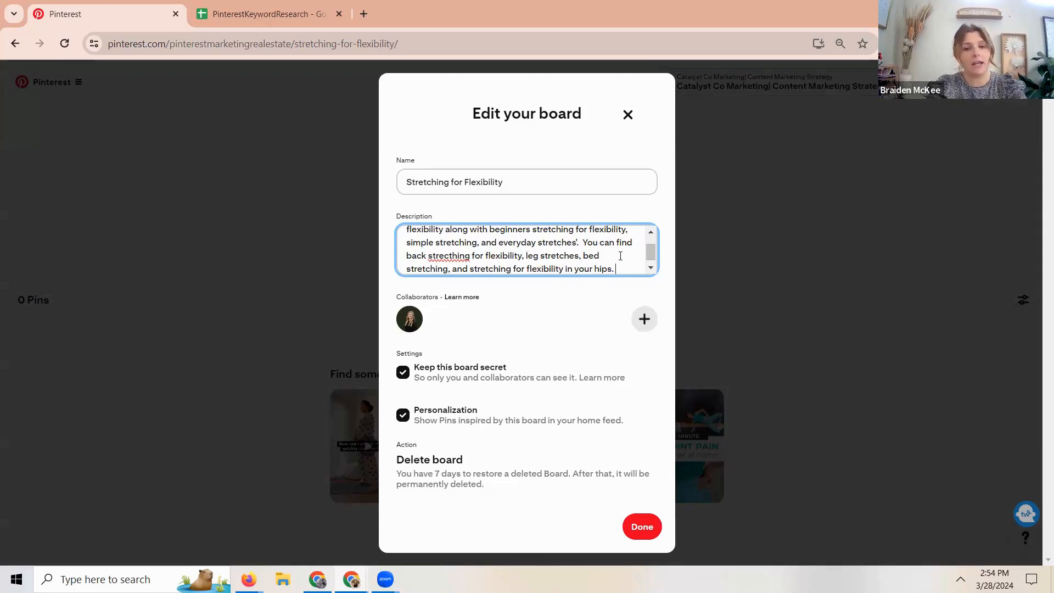
pyautogui.write('You can find ')
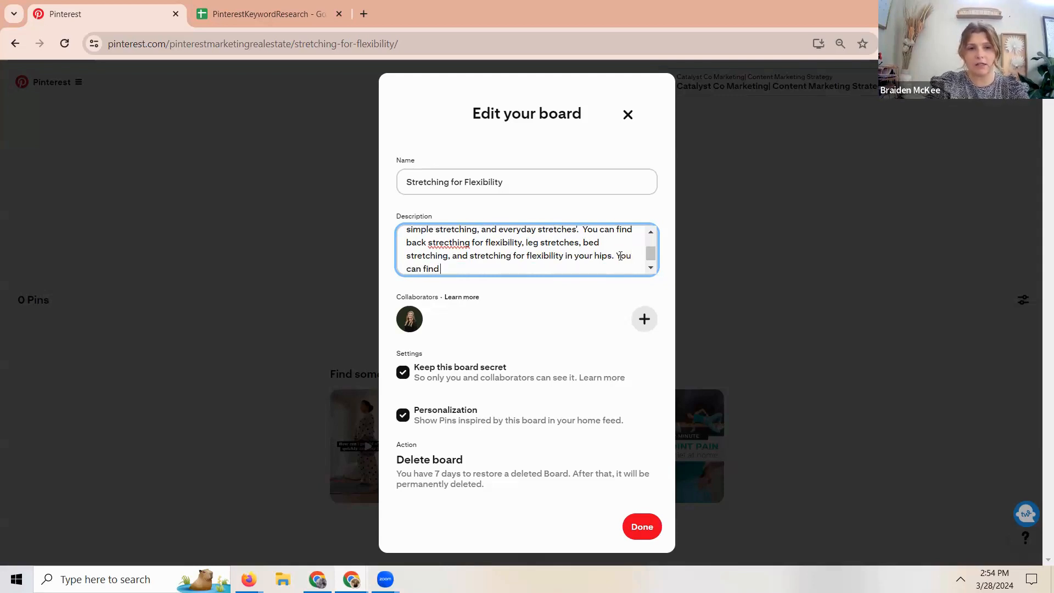
pyautogui.write('more at stretc')
# - Close the description with "You can find more at" and the health coach website's /flexibility address, and save the board
pyautogui.press('BackSpace')
pyautogui.press('BackSpace')
pyautogui.press('BackSpace')
pyautogui.press('BackSpace')
pyautogui.press('BackSpace')
pyautogui.press('BackSpace')
pyautogui.write('braidenhealthcoach.com/')
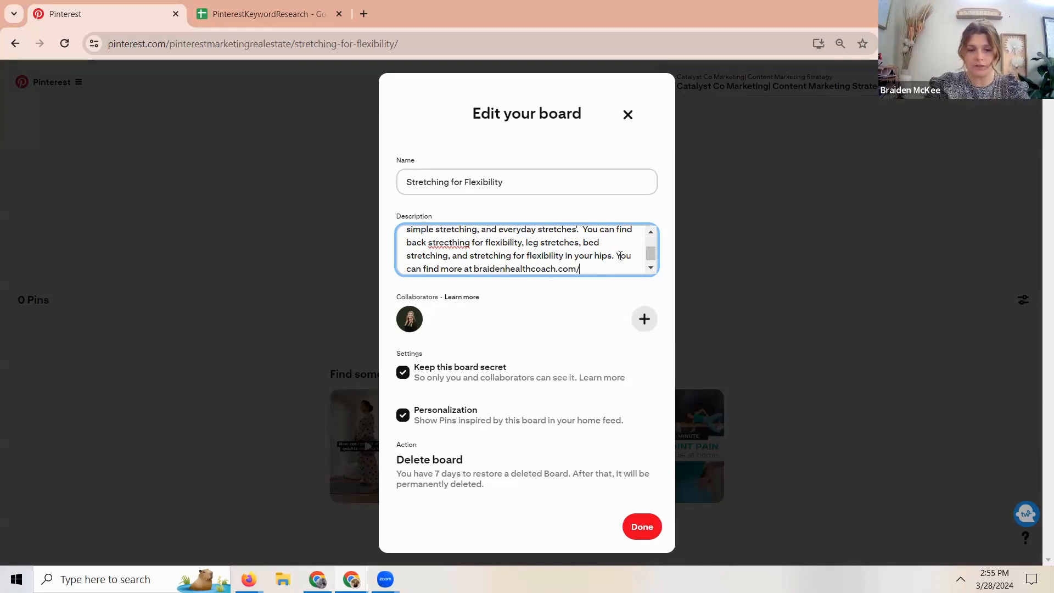
pyautogui.write('flexibili')
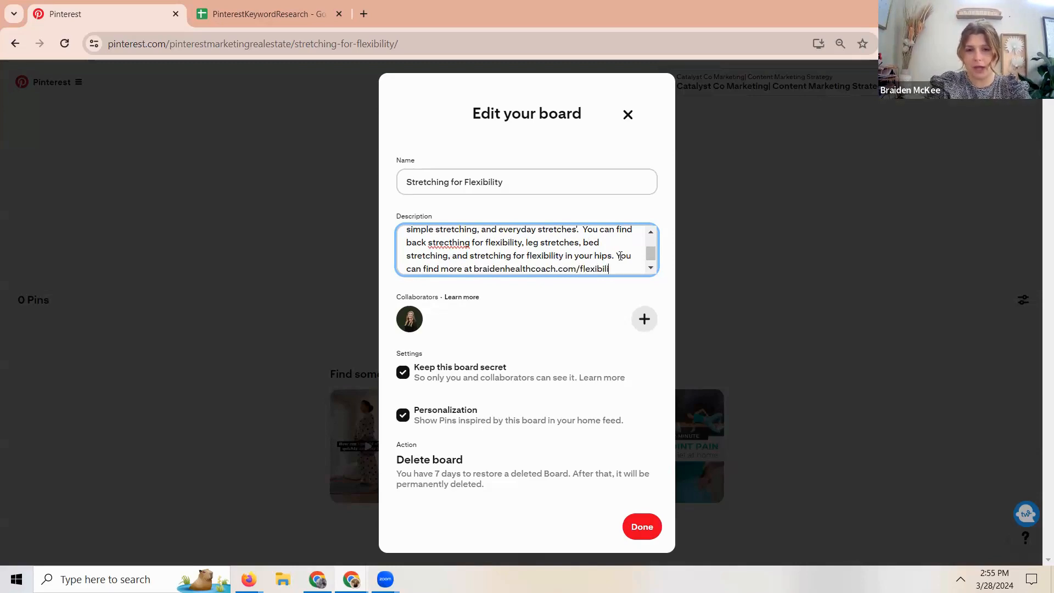
pyautogui.write('ty')
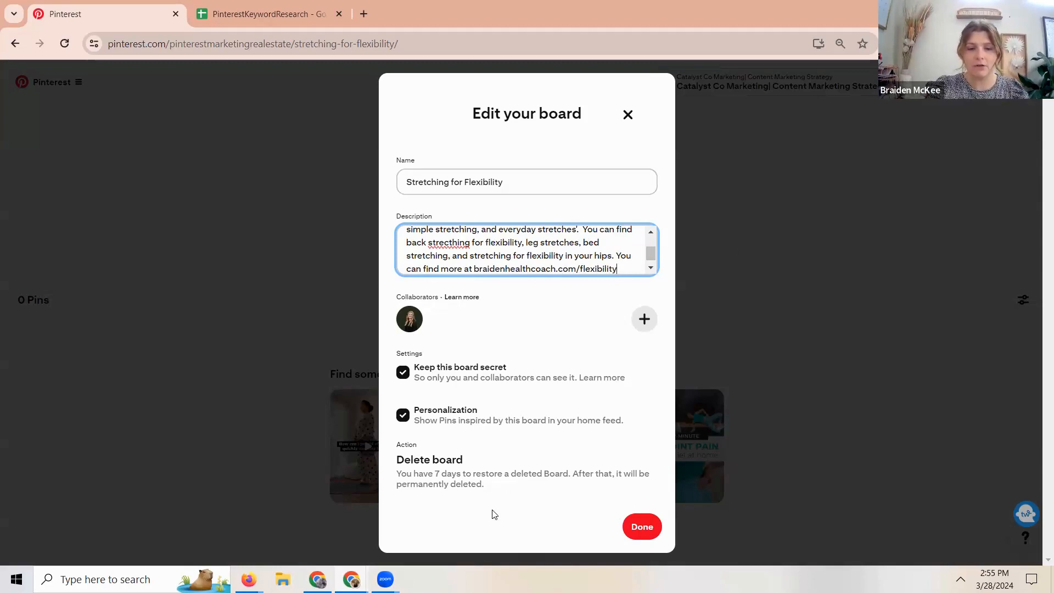
pyautogui.click(643, 527)
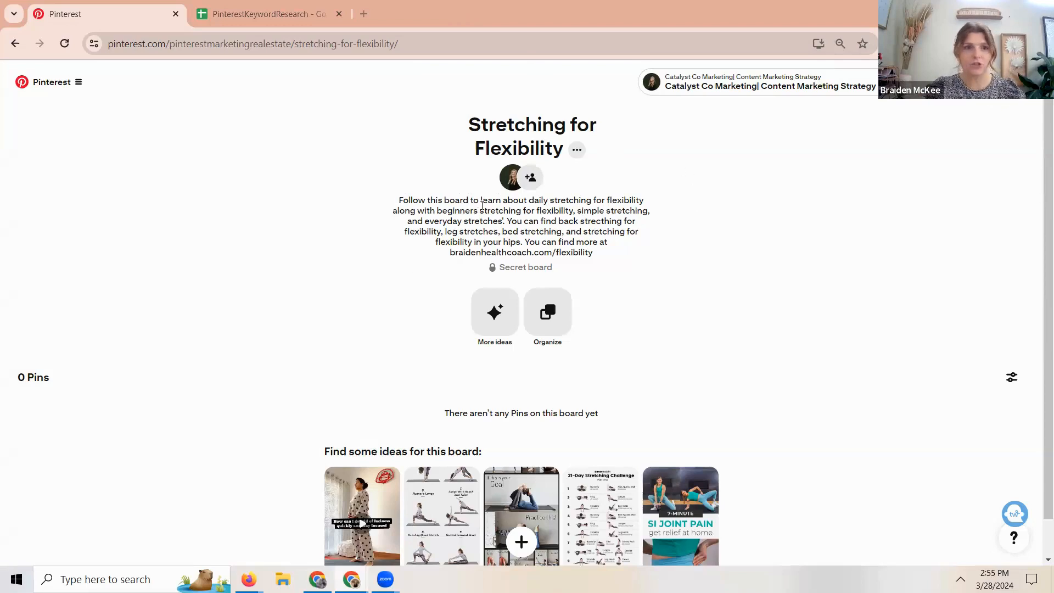
# - Review the stretching keywords in the spreadsheet against the saved board description, and open the account's Pinterest profile
pyautogui.click(241, 8)
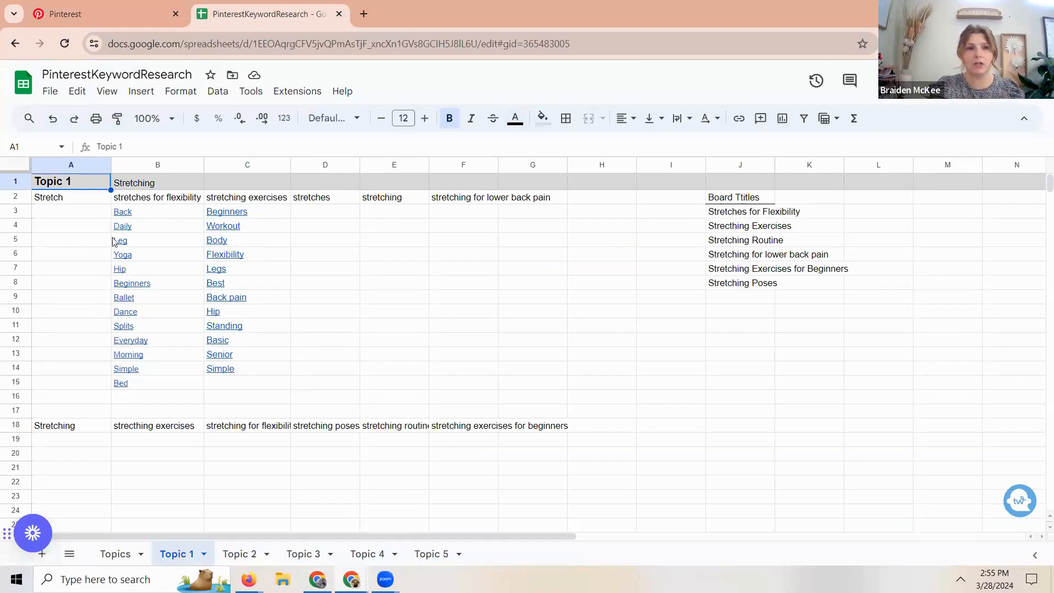
pyautogui.click(85, 7)
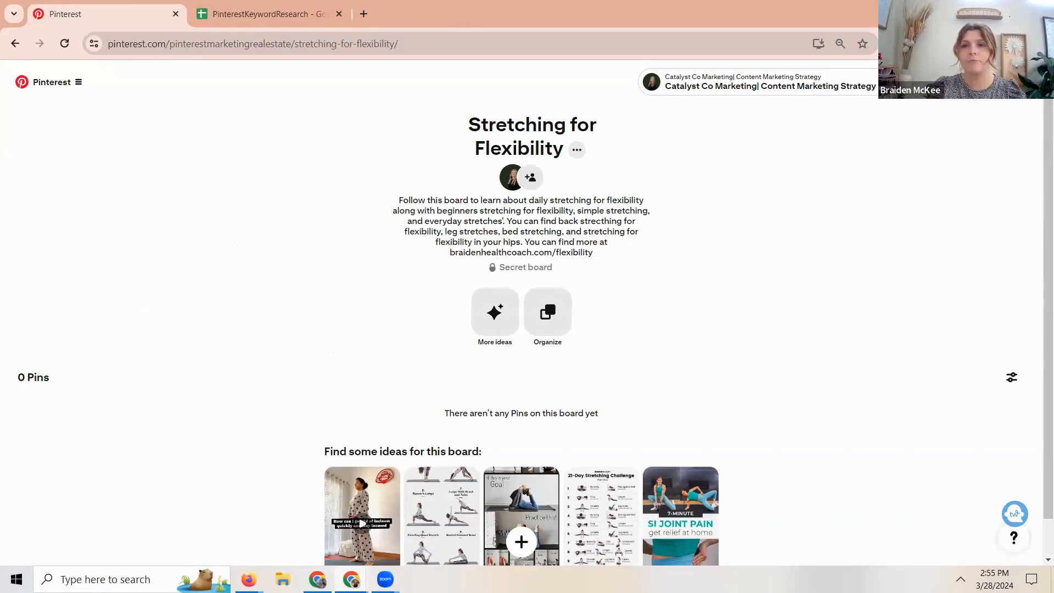
pyautogui.click(1006, 82)
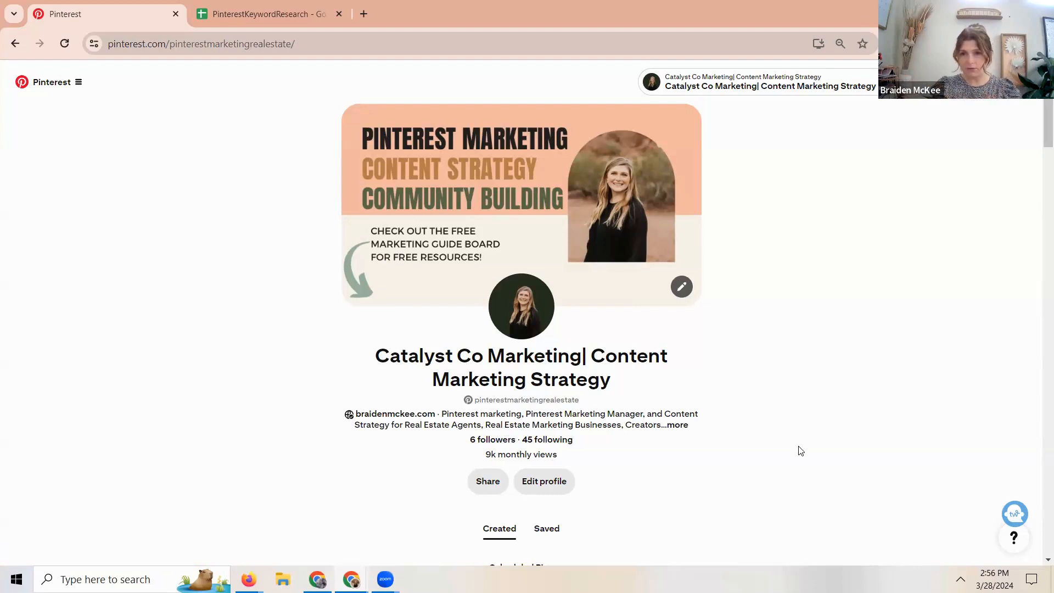
# - Review the Topics, Topic 1 and Topic 2 sheets of the PinterestKeywordResearch spreadsheet
pyautogui.click(248, 14)
pyautogui.click(114, 555)
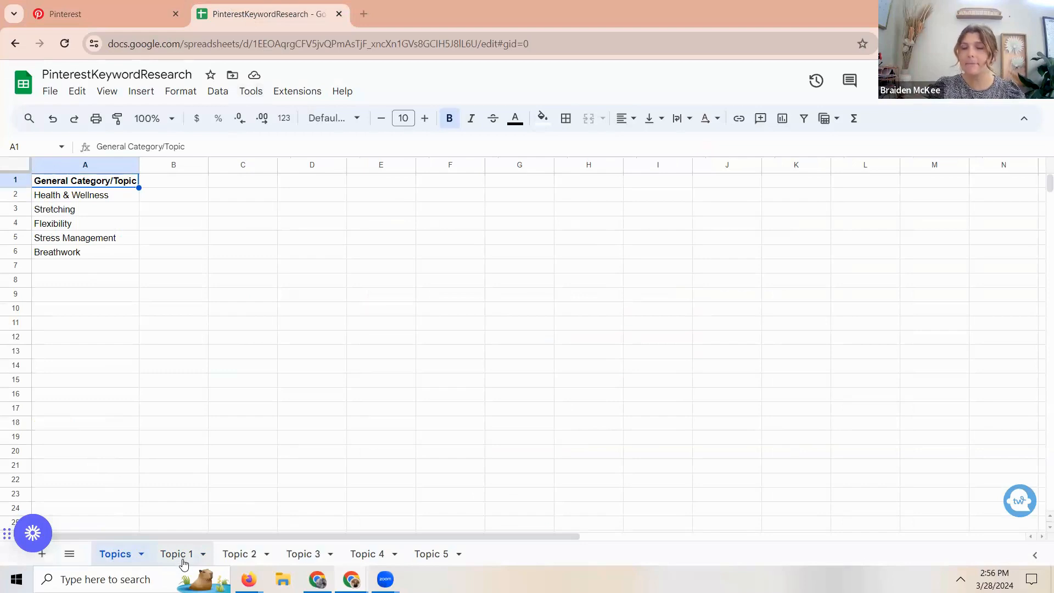
pyautogui.doubleClick(184, 561)
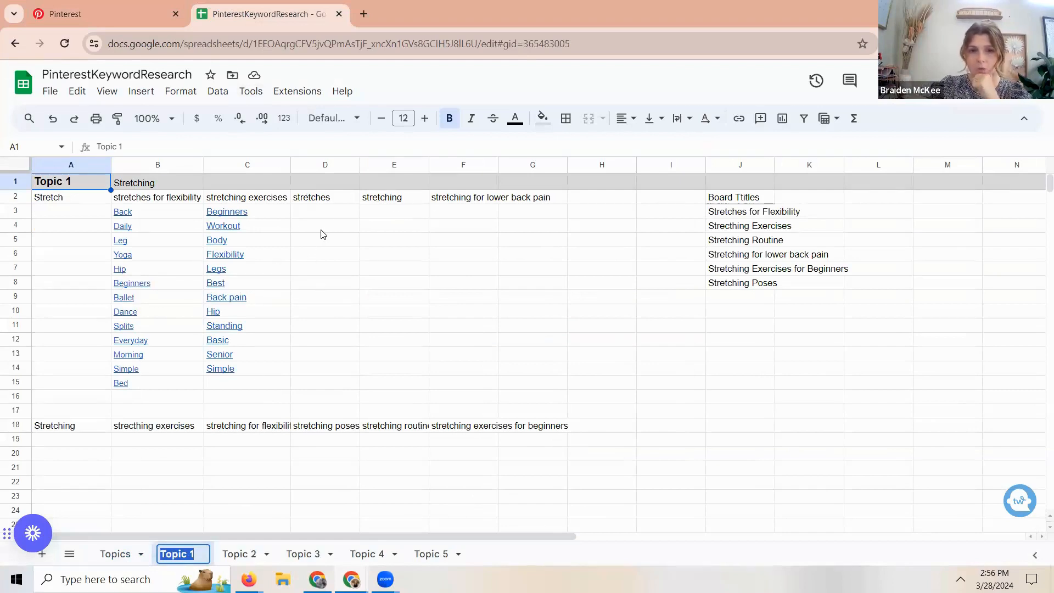
pyautogui.click(234, 555)
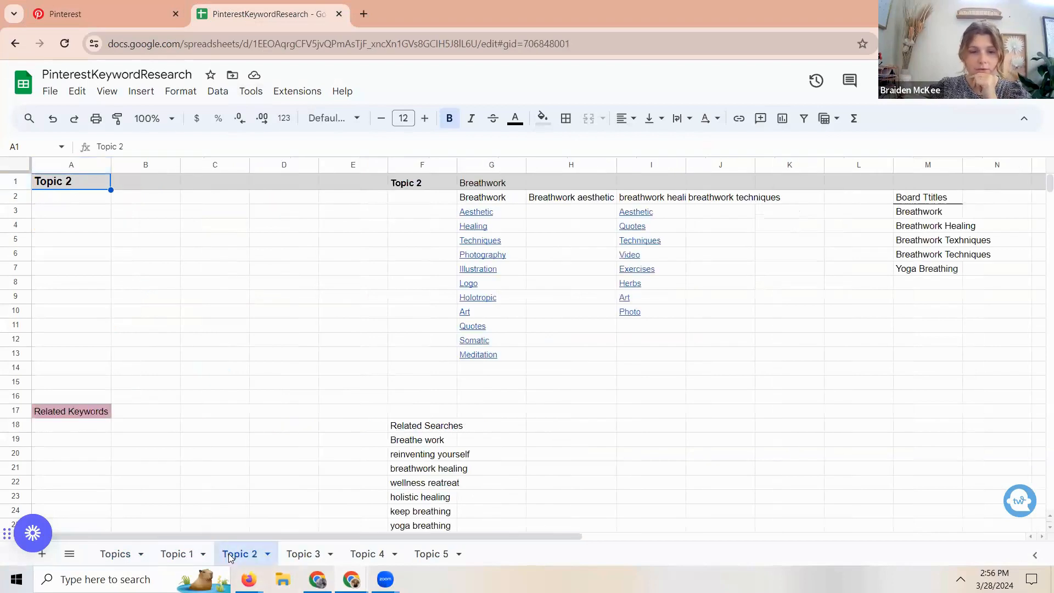
# - Examine the breathwork keywords and board titles on the Topic 2 sheet, and check the Topic 3, Topic 4 and Topics sheets
pyautogui.hscroll(5, 510, 502)
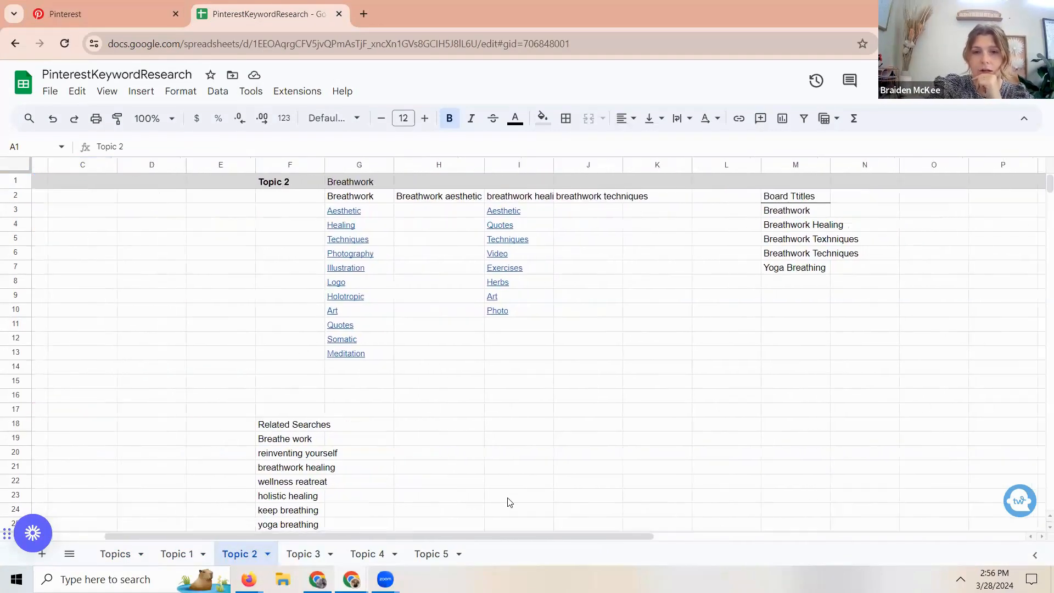
pyautogui.scroll(-1, 510, 503)
pyautogui.scroll(2, 506, 500)
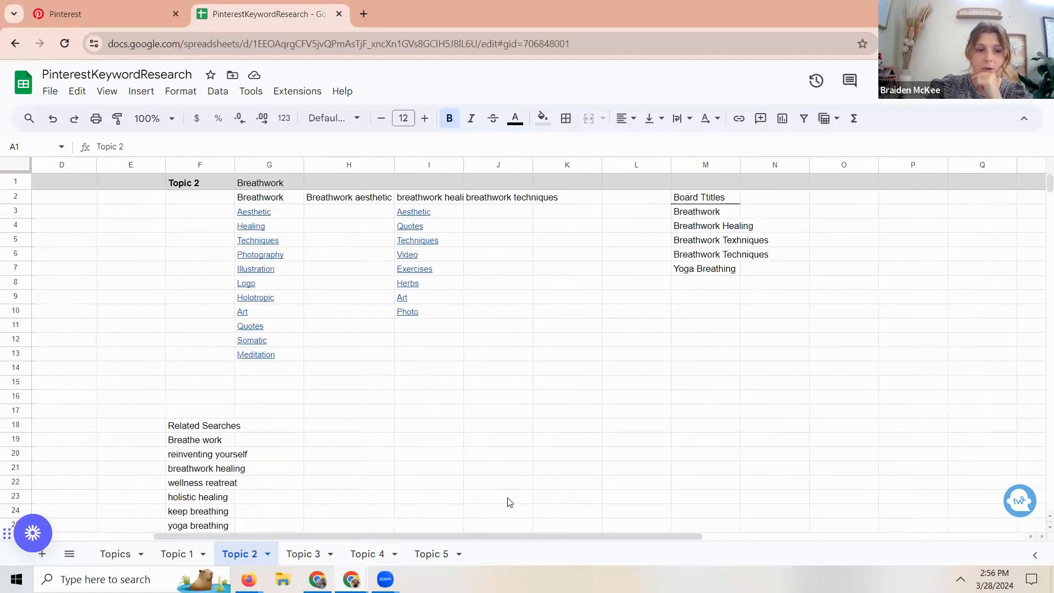
pyautogui.click(301, 554)
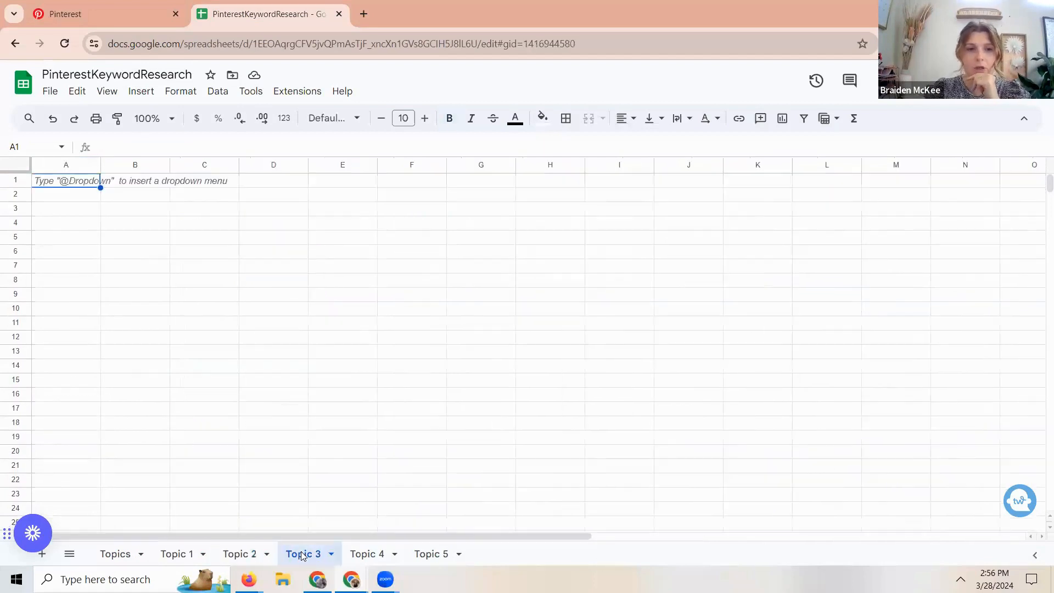
pyautogui.hotkey('ctrl', 'shift', 'pagedown')
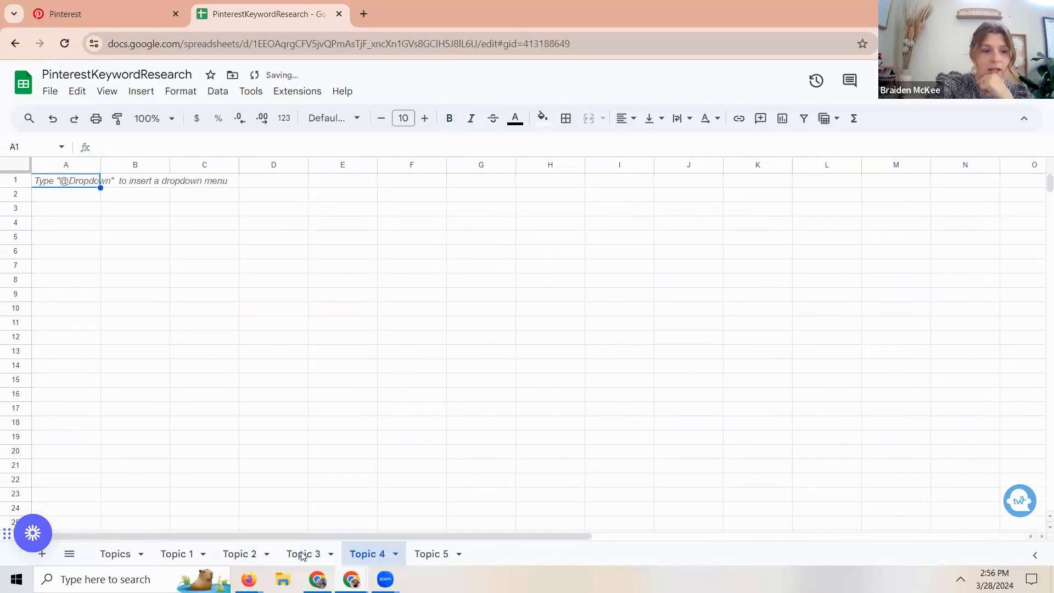
pyautogui.click(121, 562)
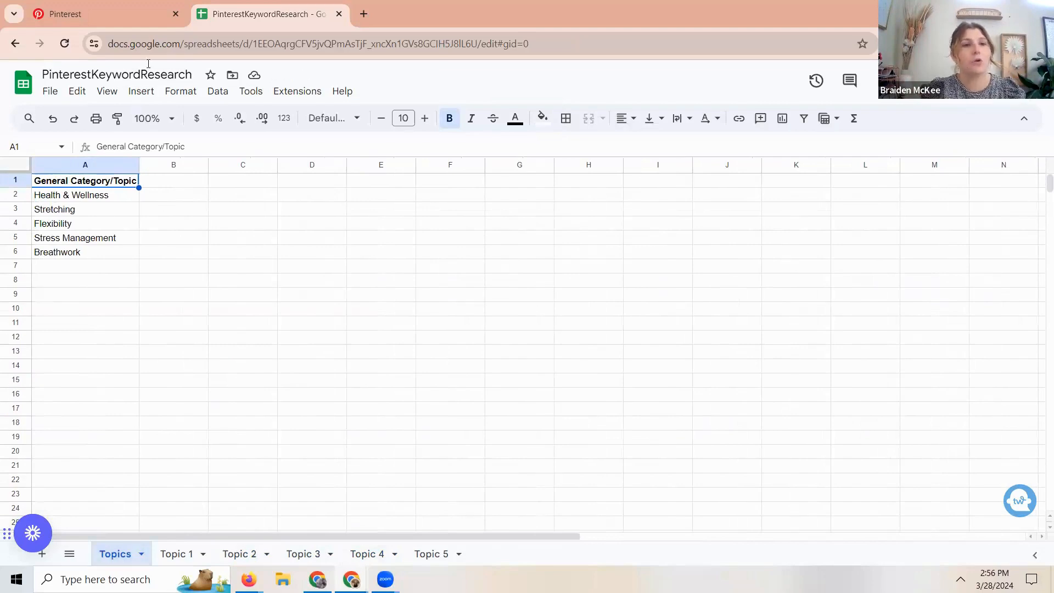
# - Review the Pinterest profile's full About description against the topics and stretching keywords in the PinterestKeywordResearch spreadsheet
pyautogui.click(117, 14)
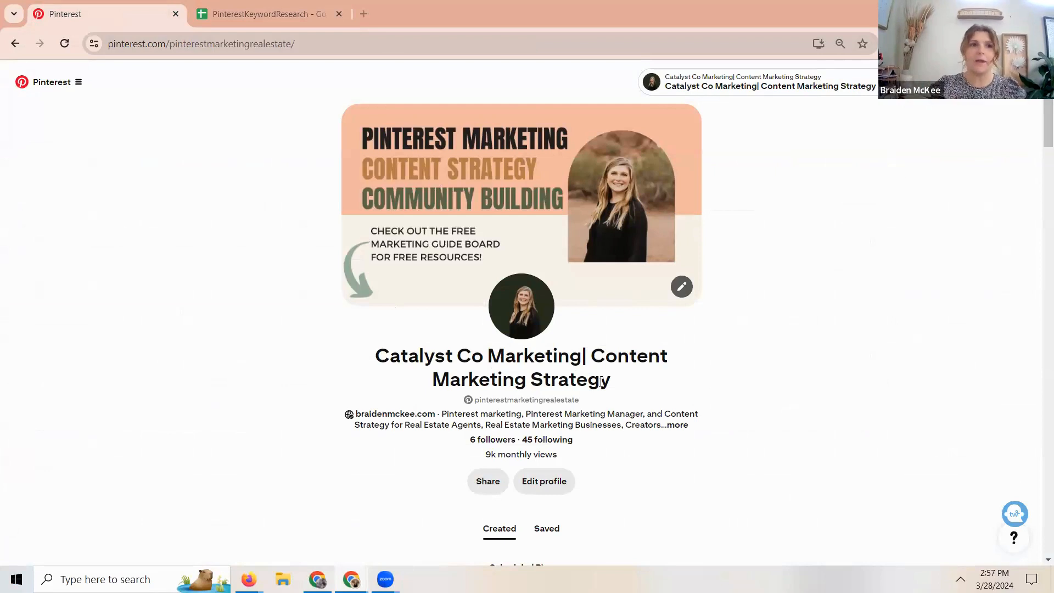
pyautogui.click(243, 9)
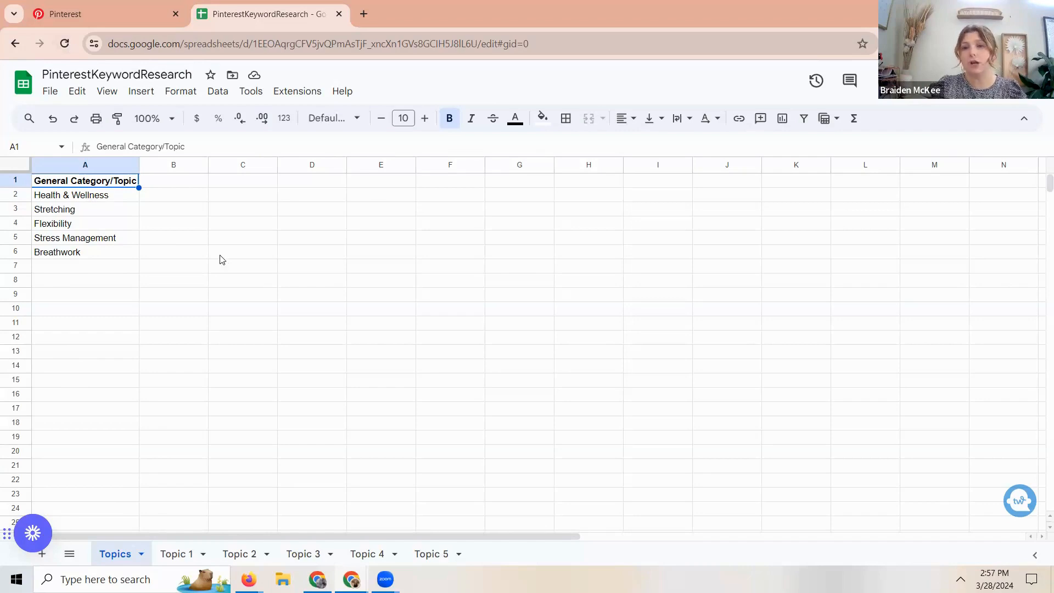
pyautogui.click(93, 3)
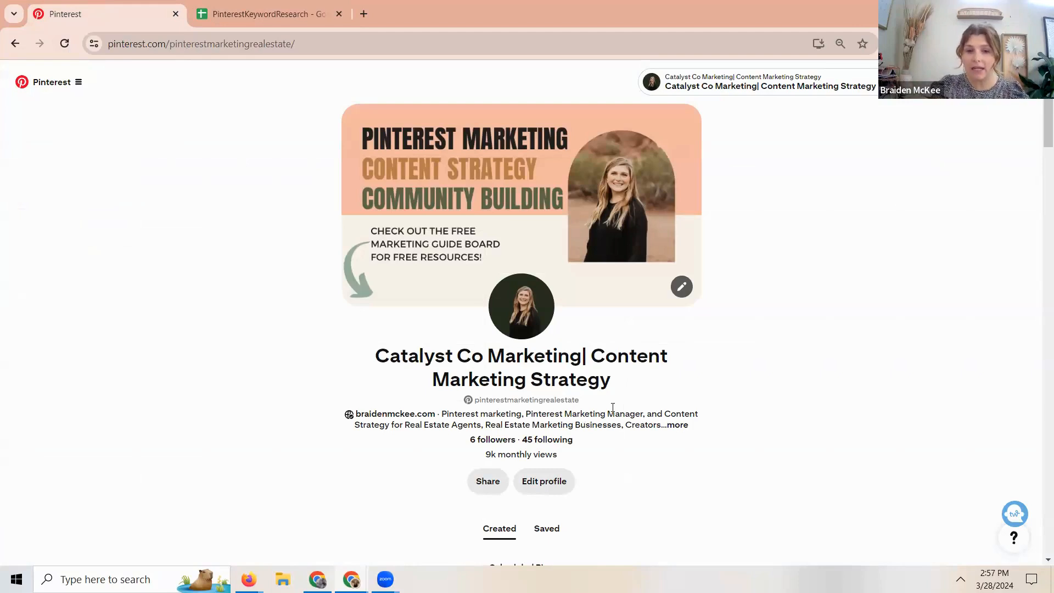
pyautogui.click(681, 426)
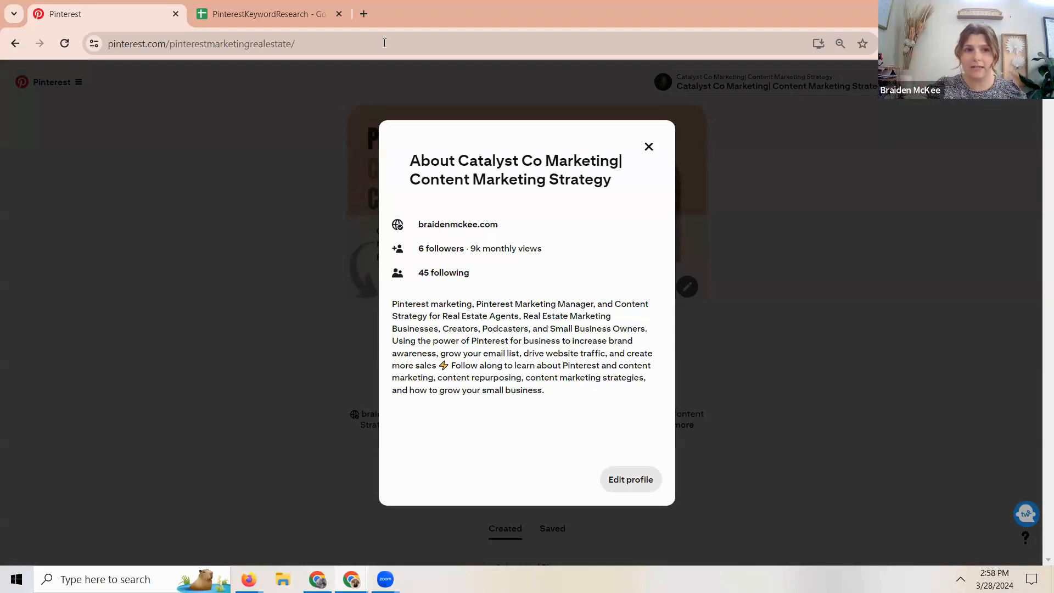
pyautogui.click(264, 14)
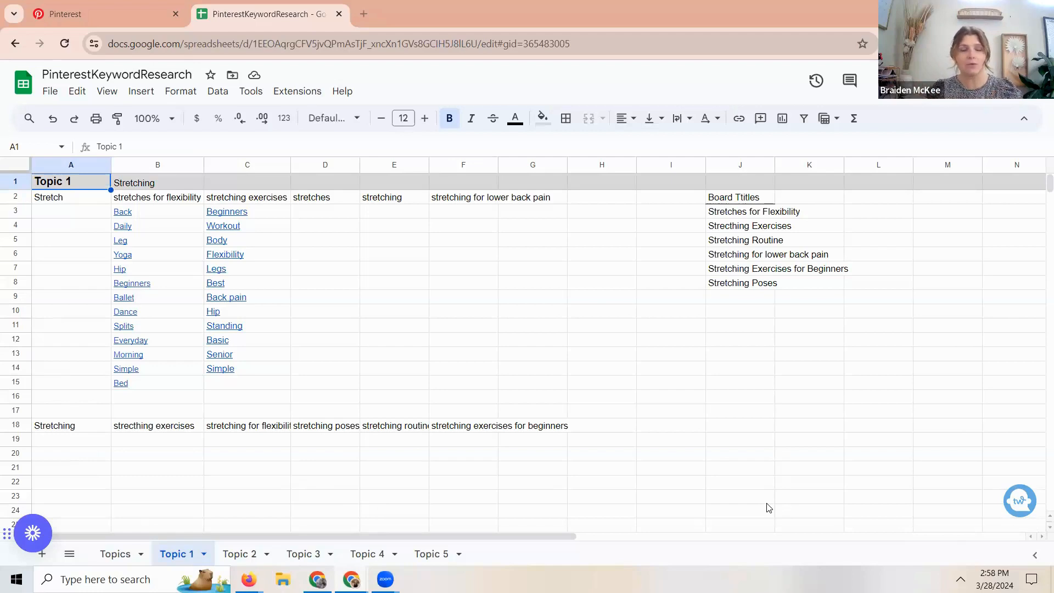
pyautogui.click(102, 16)
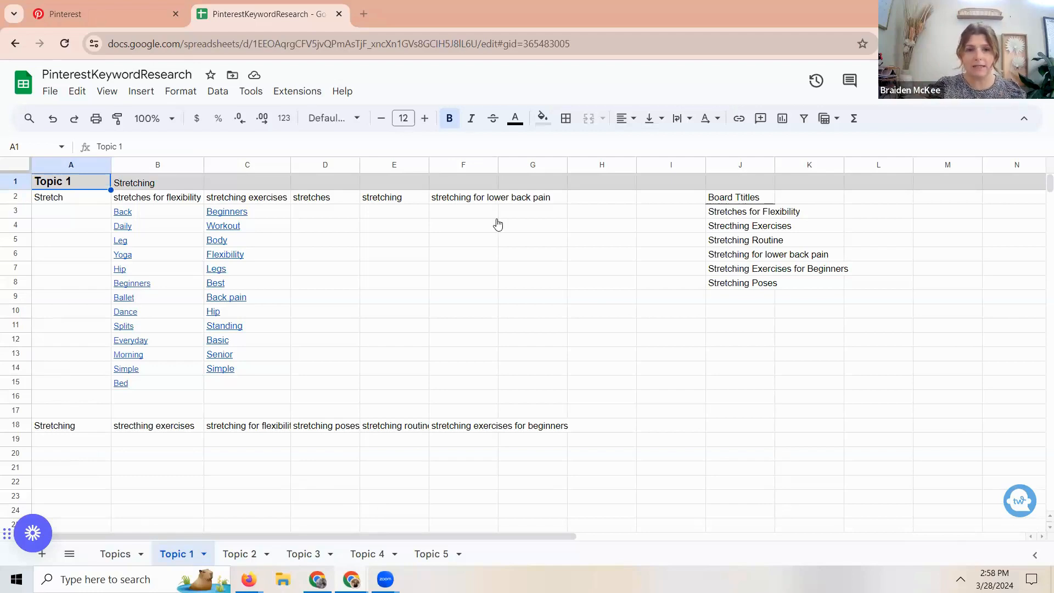
pyautogui.click(650, 146)
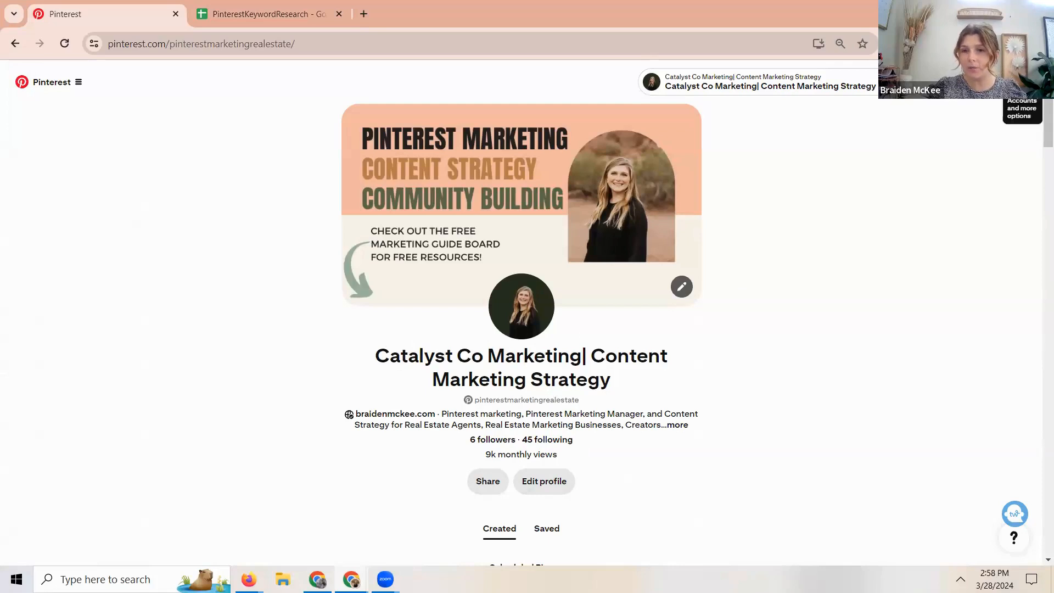
# - Examine the name, About text and remaining fields in the profile's edit settings, and return to the profile page
pyautogui.click(551, 485)
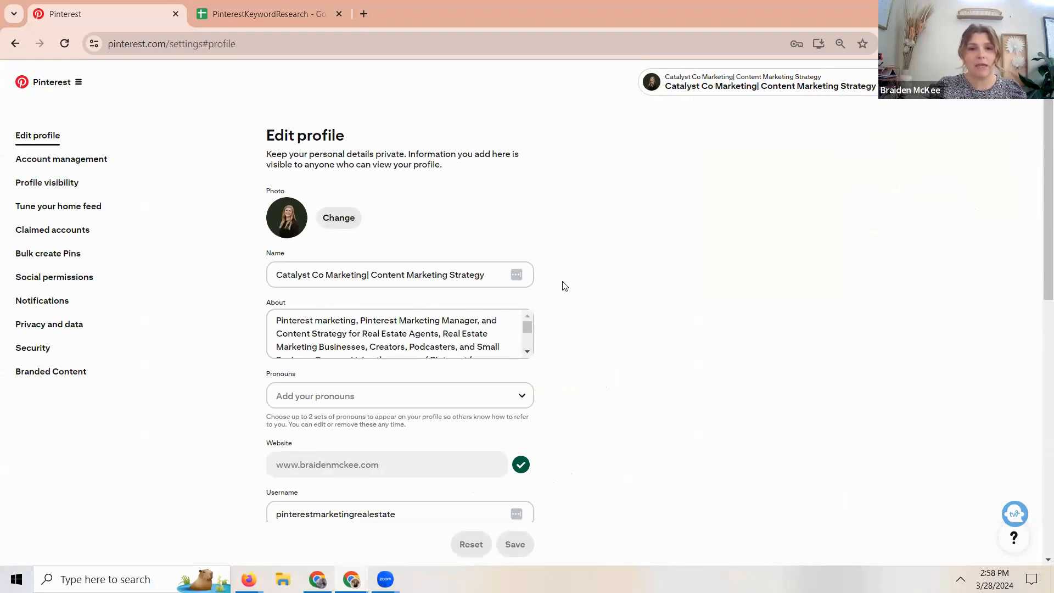
pyautogui.click(529, 328)
pyautogui.moveTo(529, 329); pyautogui.dragTo(531, 341)
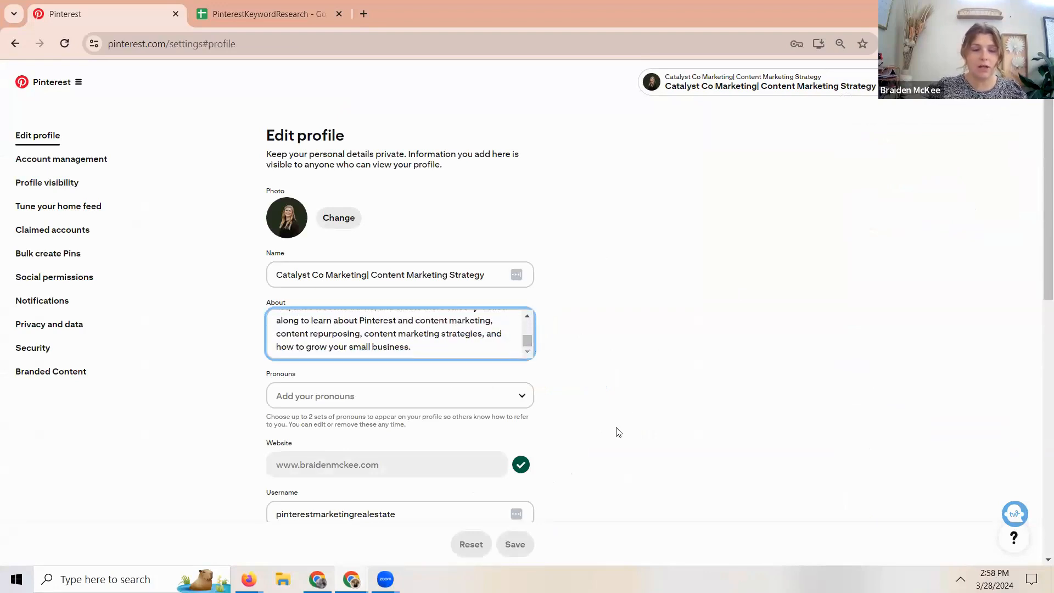
pyautogui.scroll(-1, 592, 451)
pyautogui.scroll(-2, 592, 452)
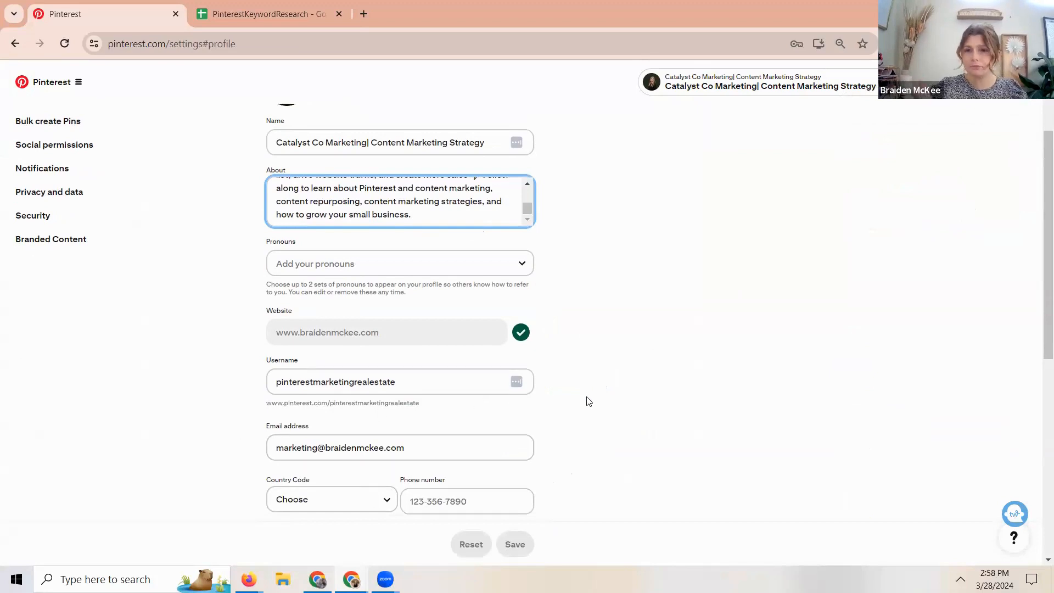
pyautogui.click(14, 44)
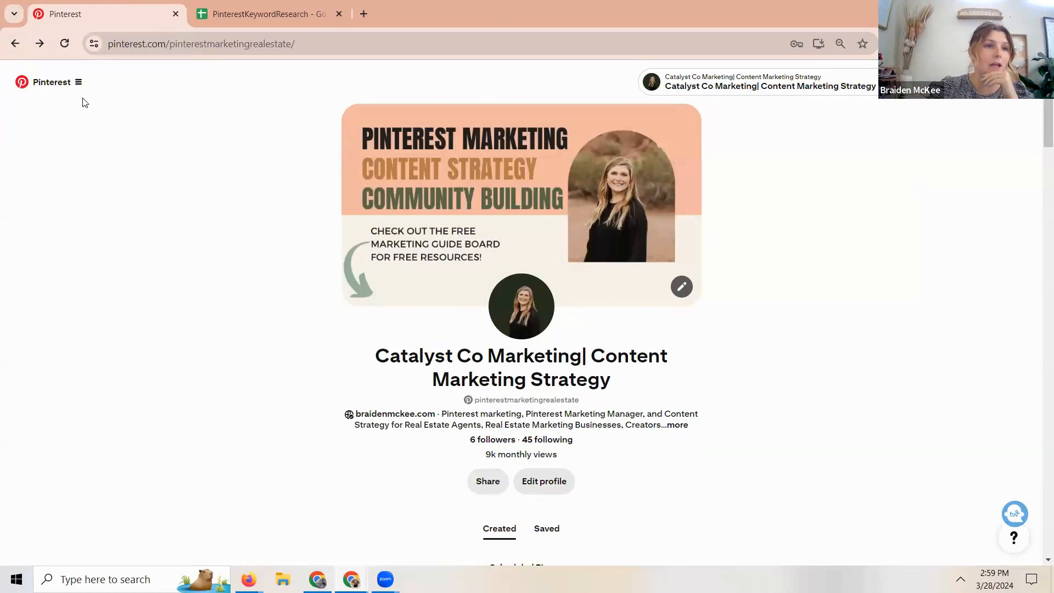
# - Start a new Pin and upload the "Let's Build That Group!" image from the FBGroups folder
pyautogui.click(78, 83)
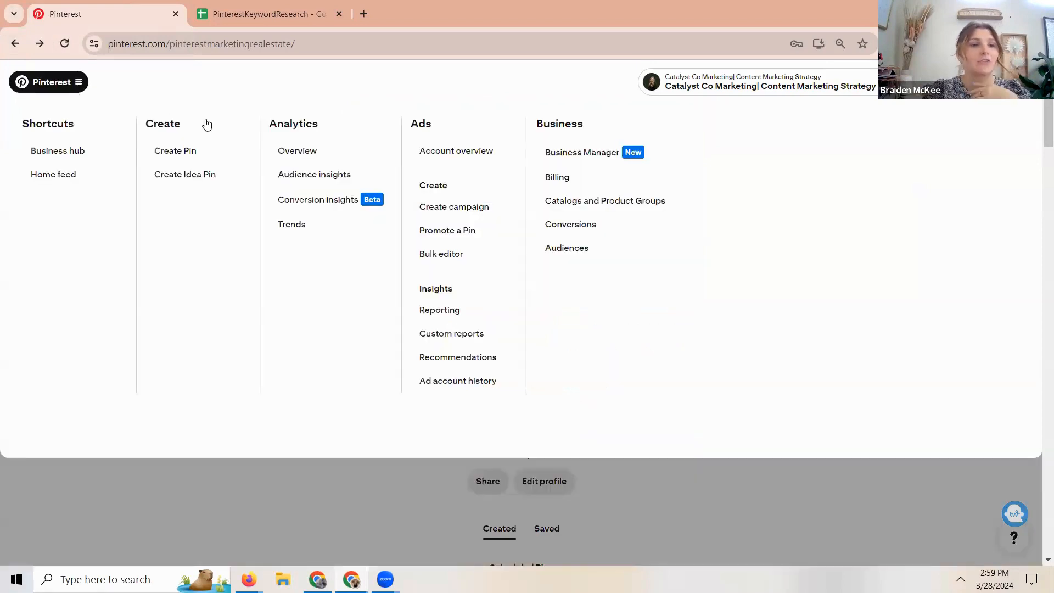
pyautogui.click(185, 152)
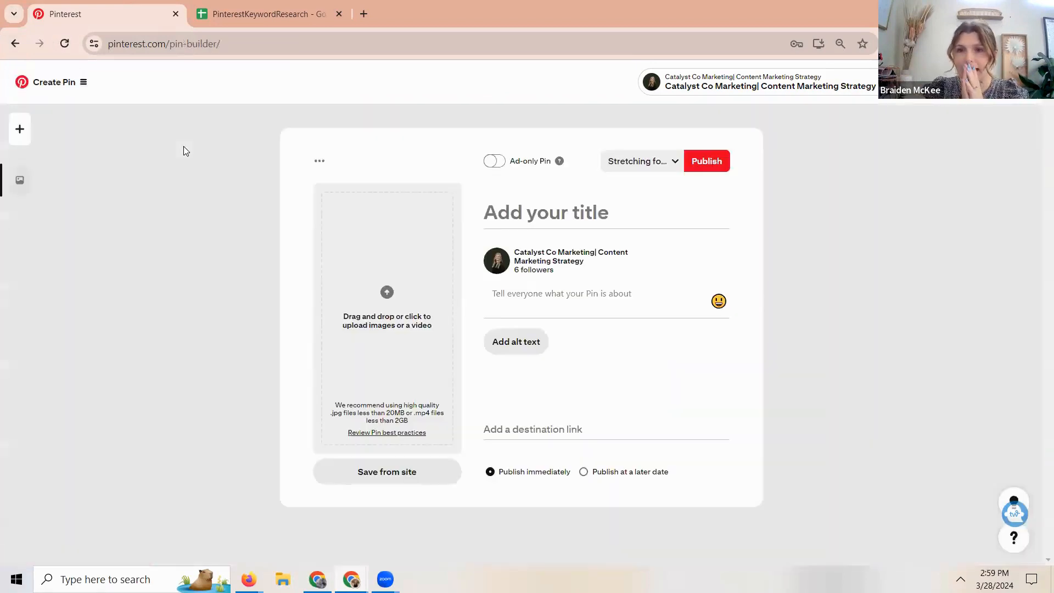
pyautogui.click(405, 316)
pyautogui.click(415, 299)
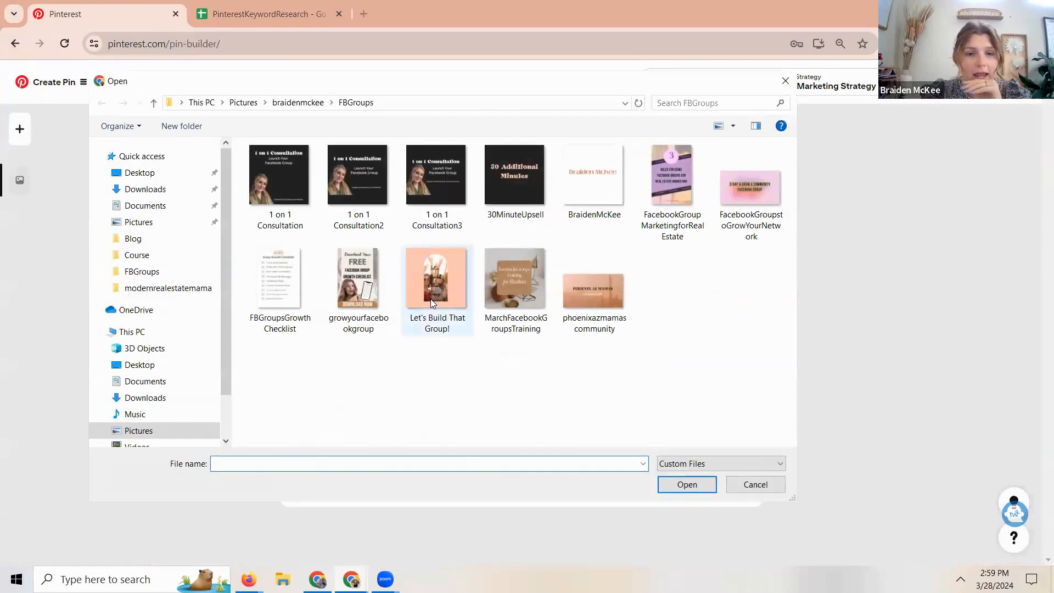
pyautogui.click(693, 487)
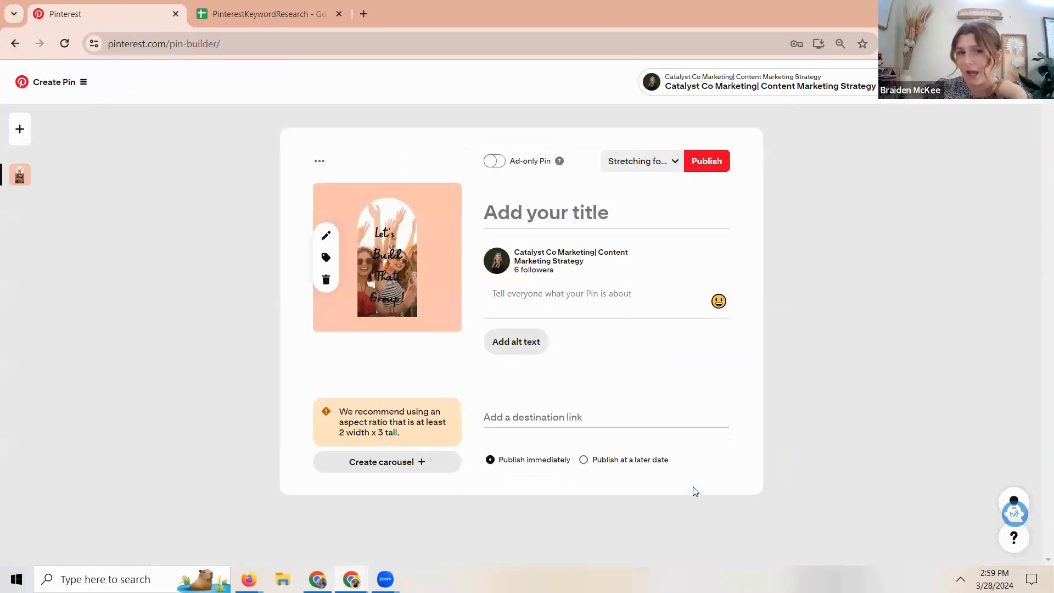
# - Check the Pin's board selection, Stretching for Flexibility, against the Topic 1 board titles in the spreadsheet
pyautogui.click(651, 162)
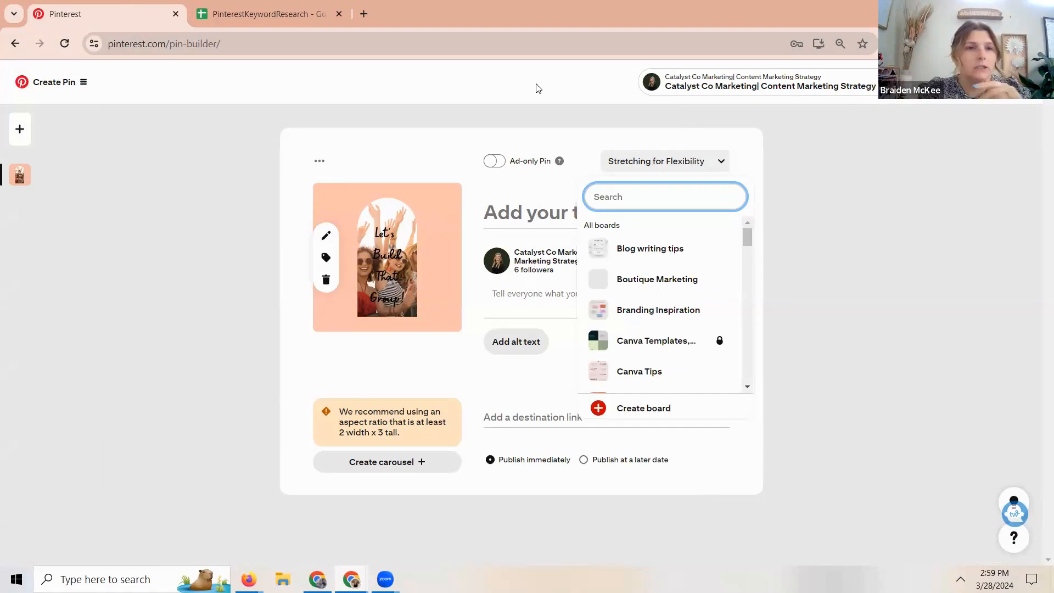
pyautogui.click(269, 12)
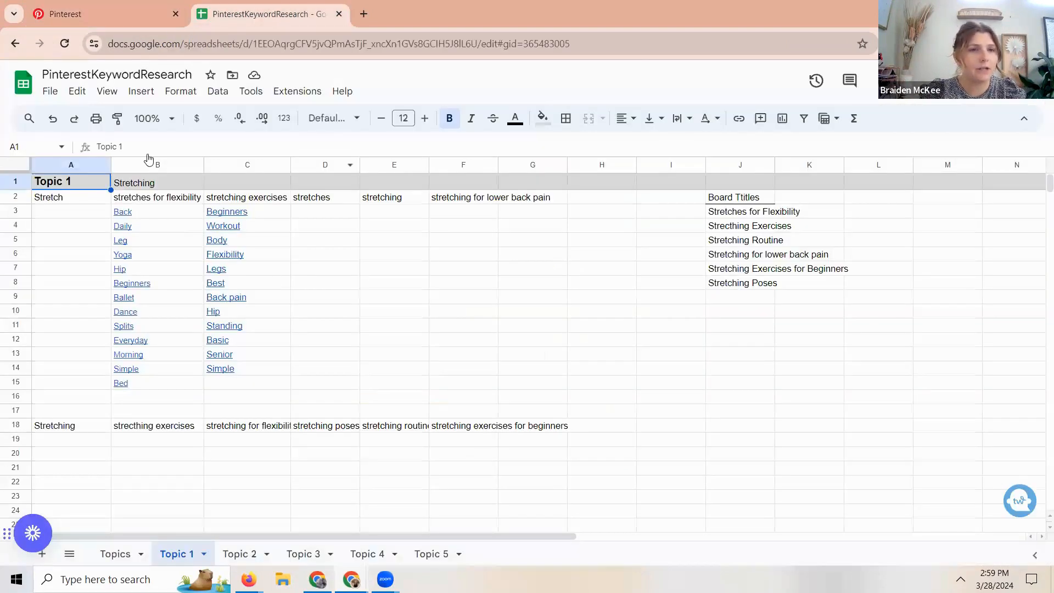
pyautogui.click(82, 14)
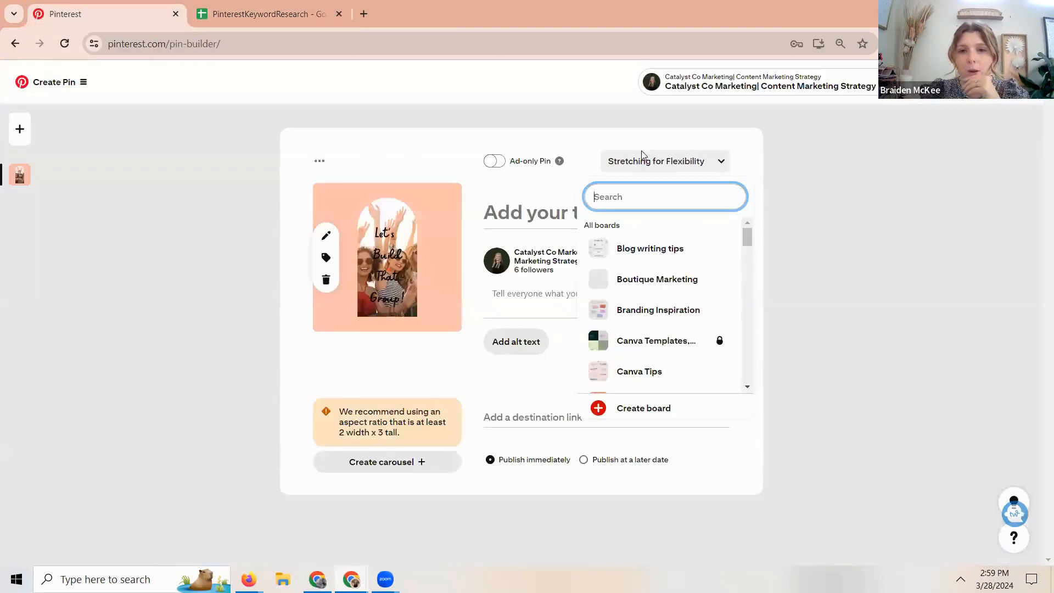
pyautogui.click(616, 161)
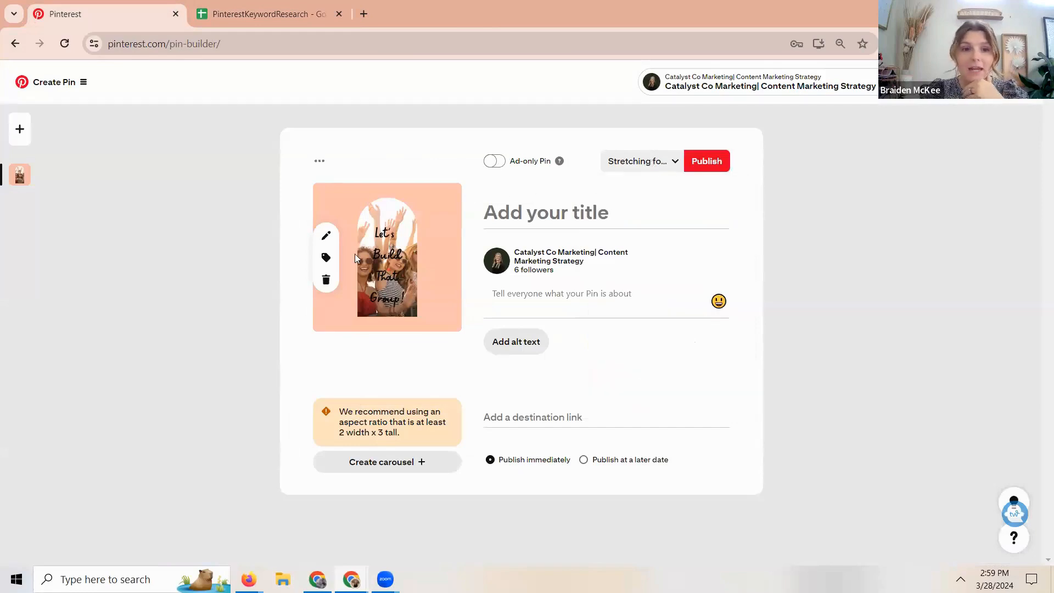
# - Consult the Topic 1 keywords in the spreadsheet and title the Pin "Morning Stretches for Flexibility"
pyautogui.click(575, 206)
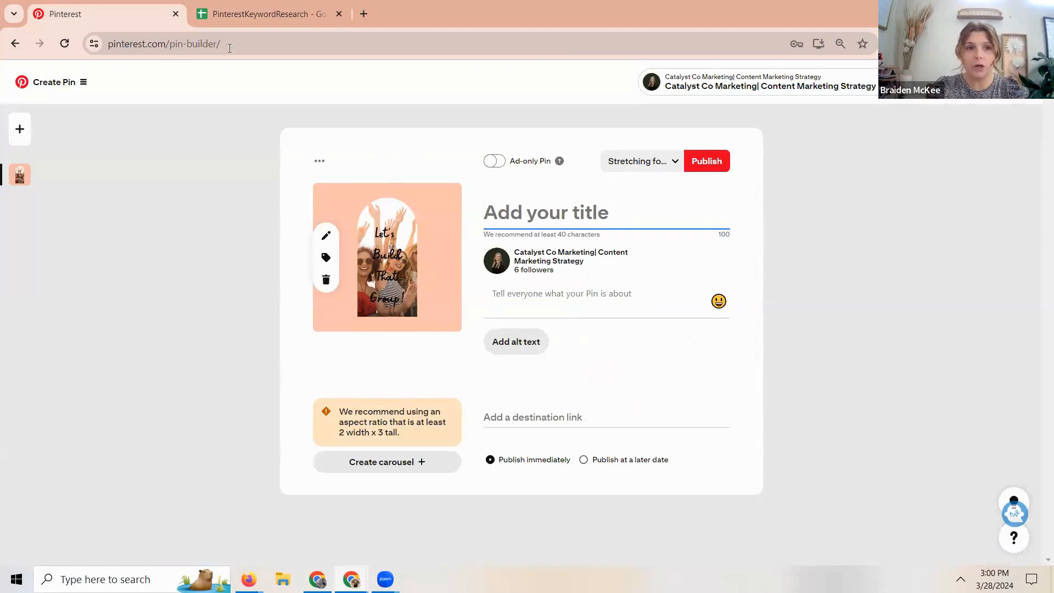
pyautogui.click(230, 7)
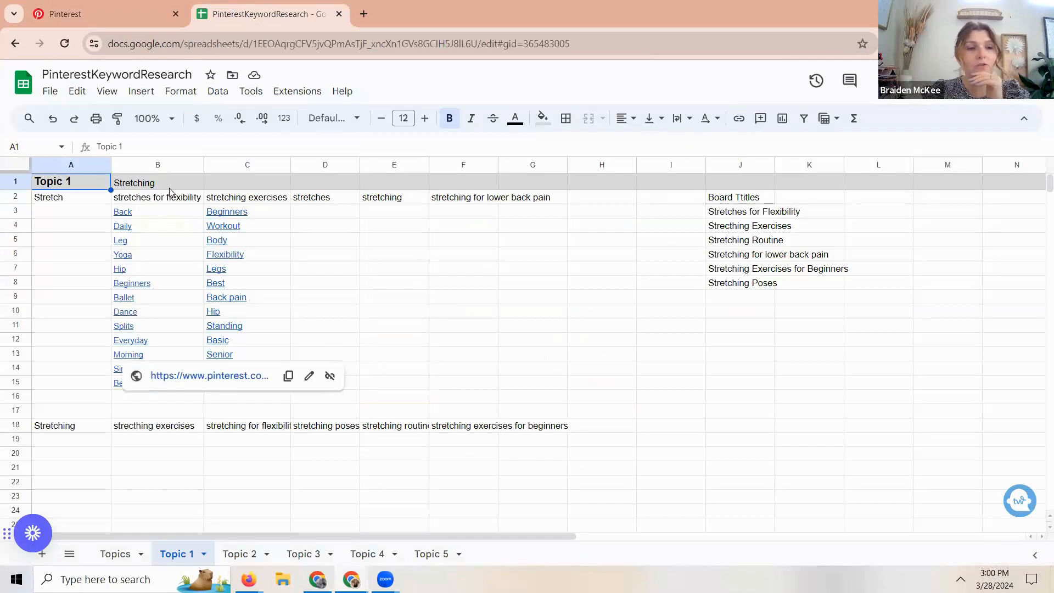
pyautogui.click(73, 5)
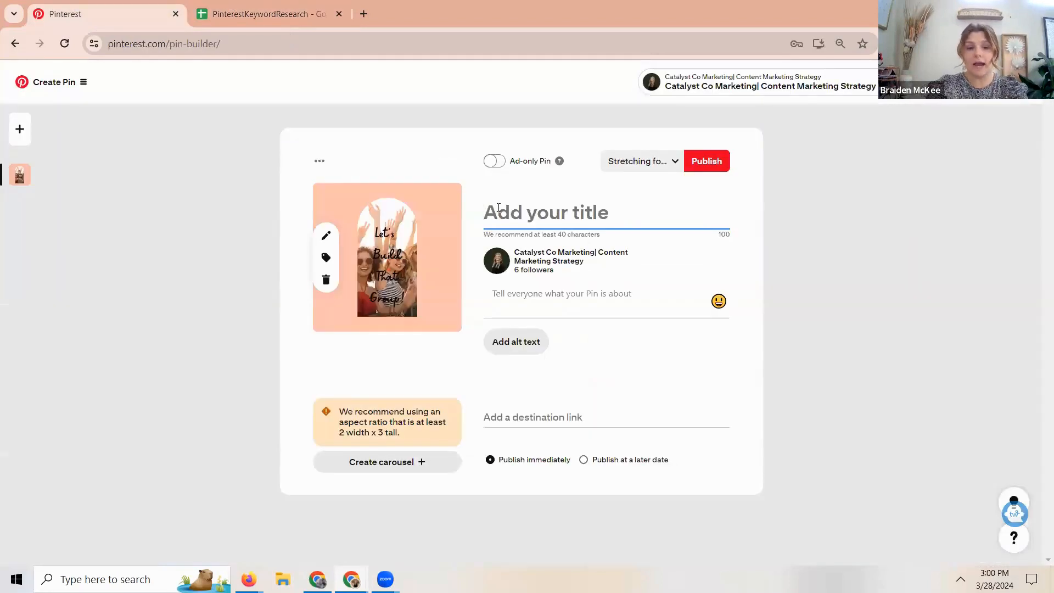
pyautogui.write('Morning Str')
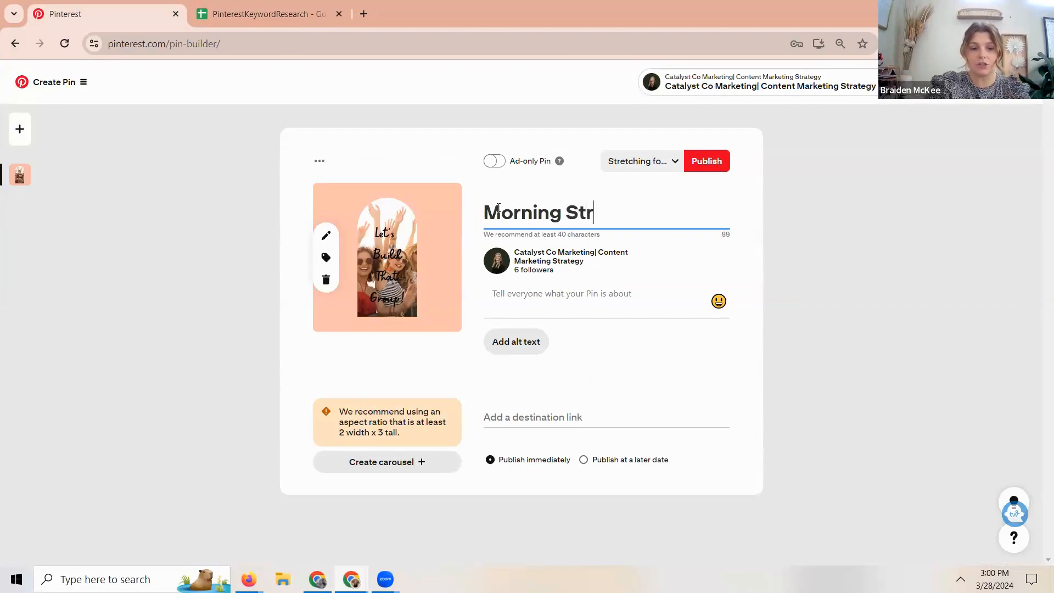
pyautogui.write('etches for F')
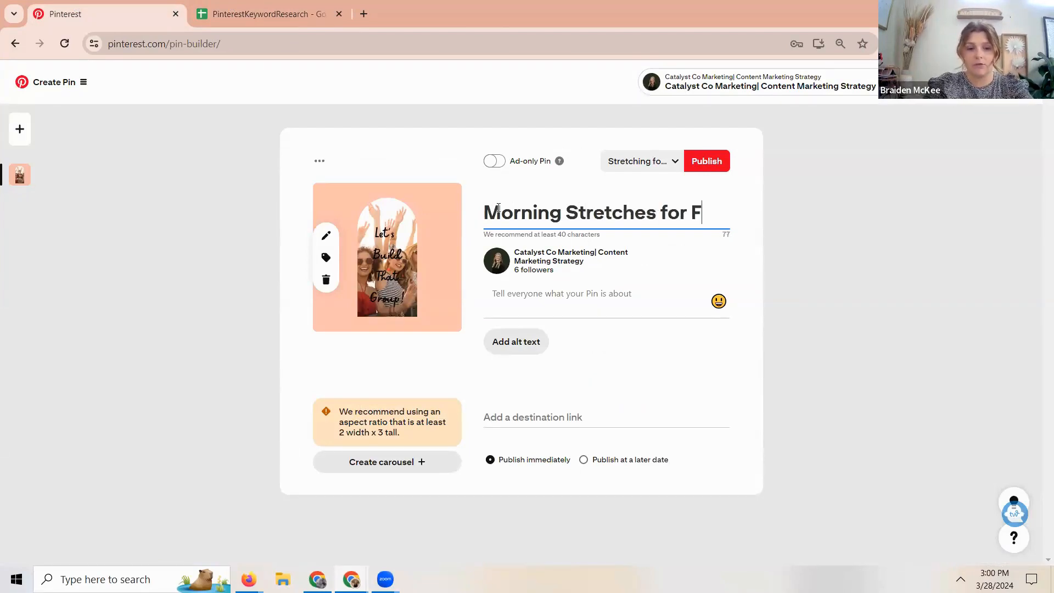
pyautogui.write('lexib')
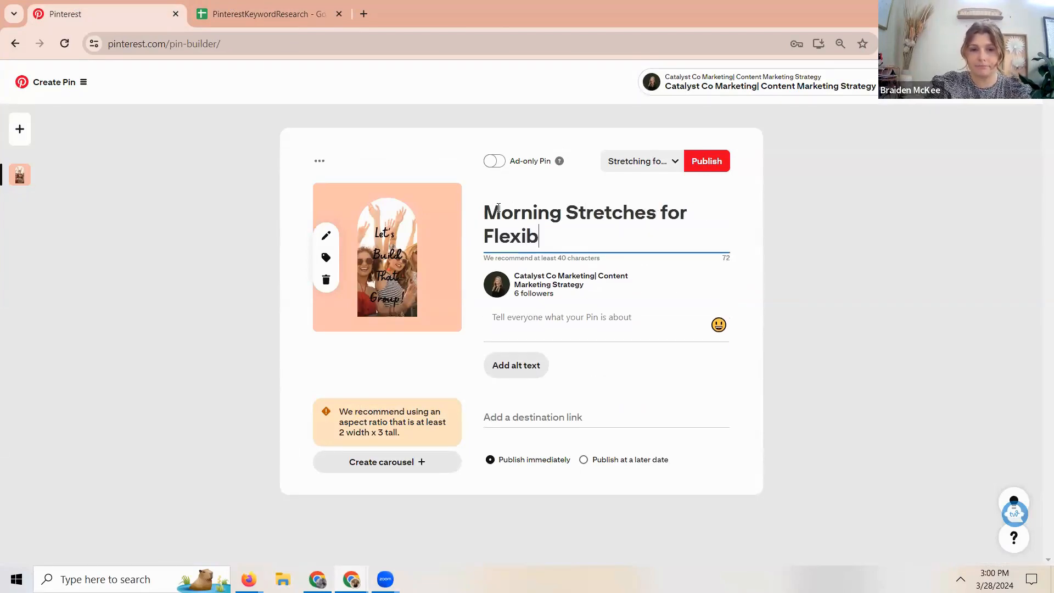
pyautogui.write('ility')
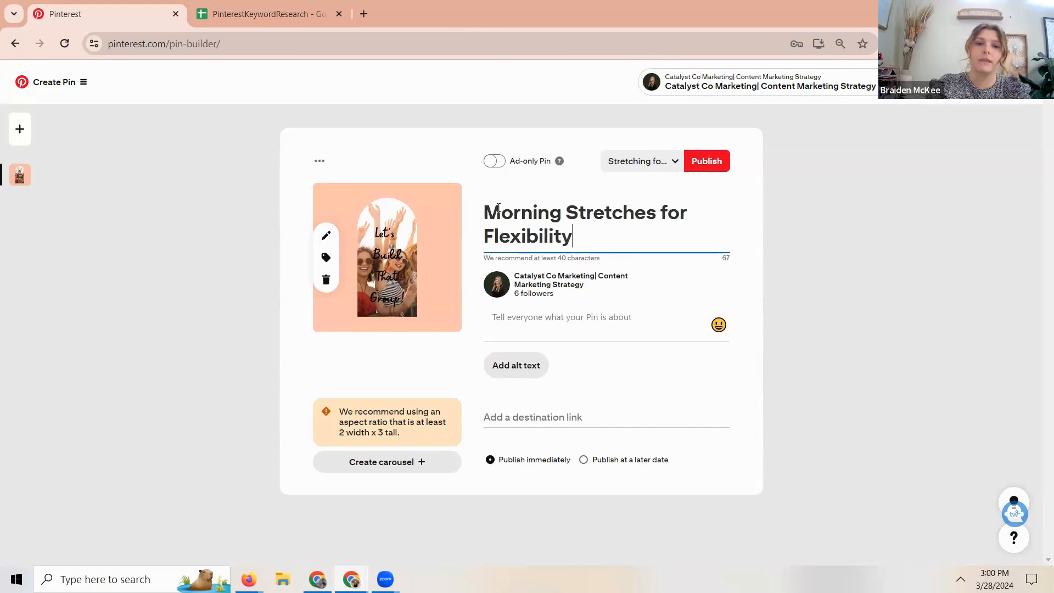
# - Compare the Pin's title and image with the stretching keywords on the spreadsheet's Topic 1 sheet
pyautogui.click(247, 9)
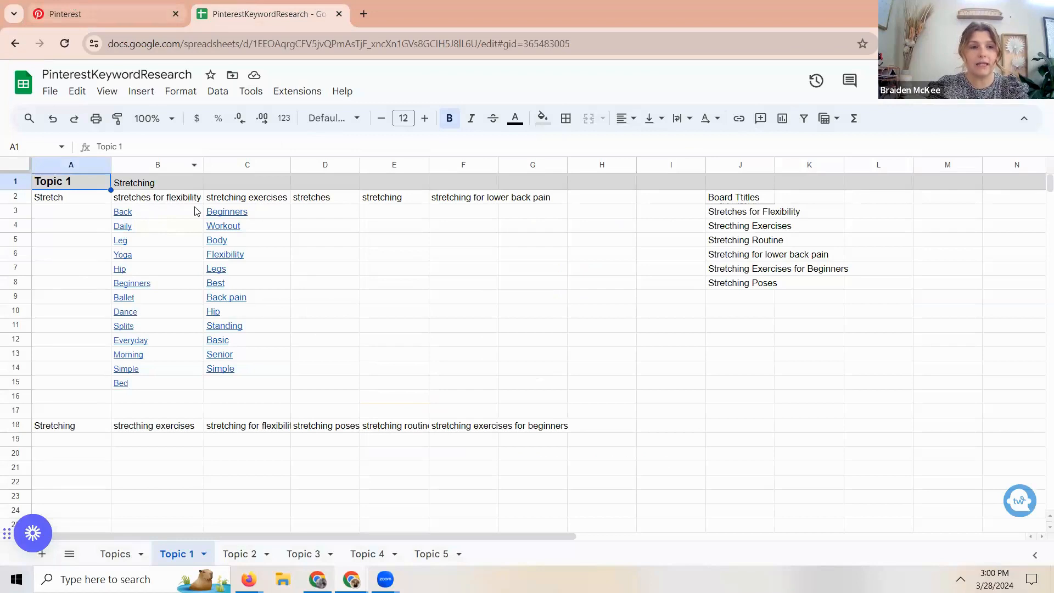
pyautogui.click(136, 2)
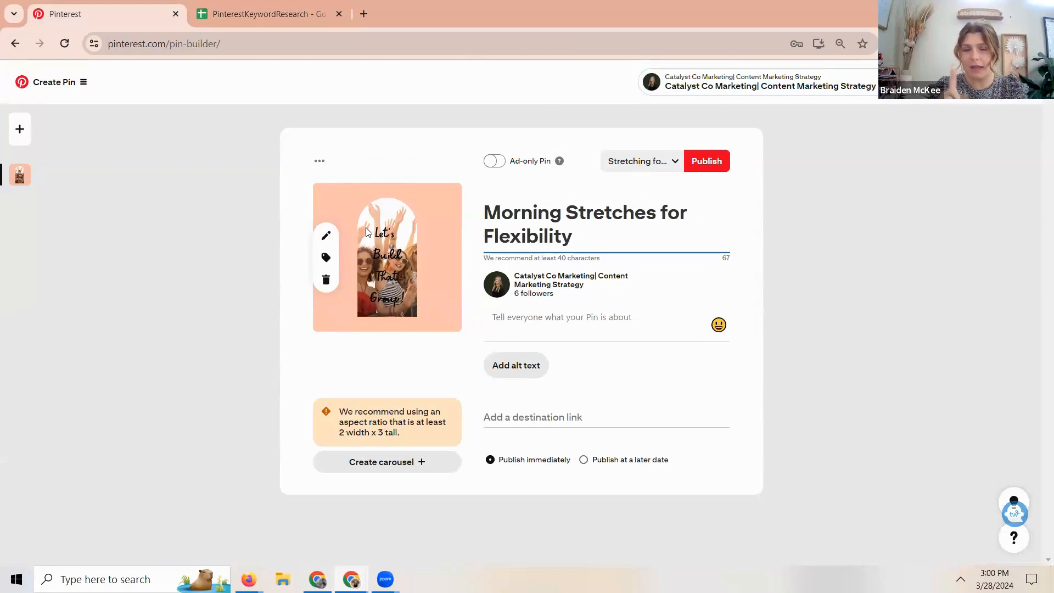
pyautogui.click(242, 5)
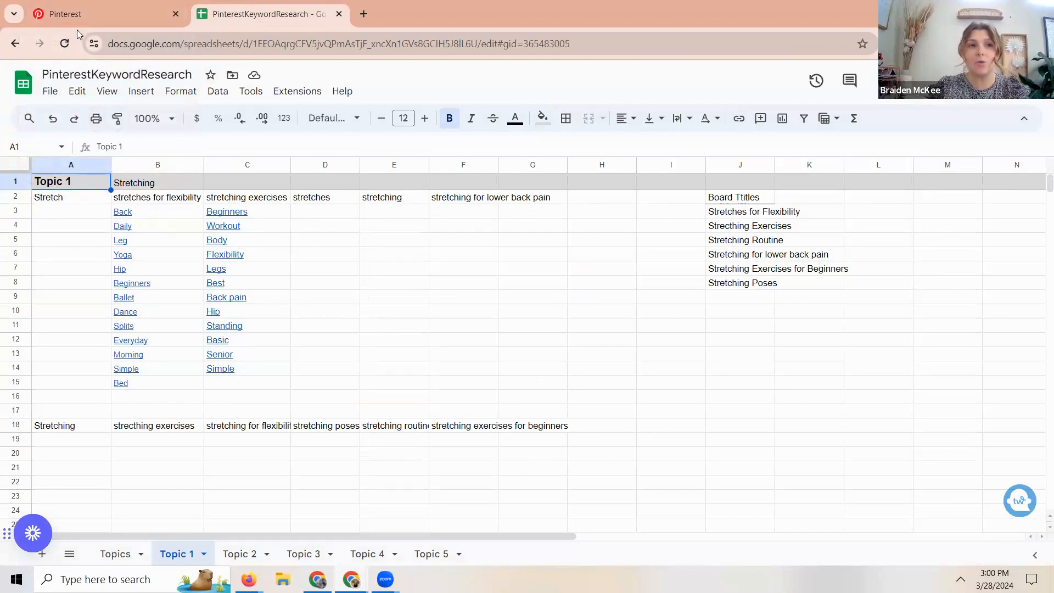
pyautogui.moveTo(91, 12)
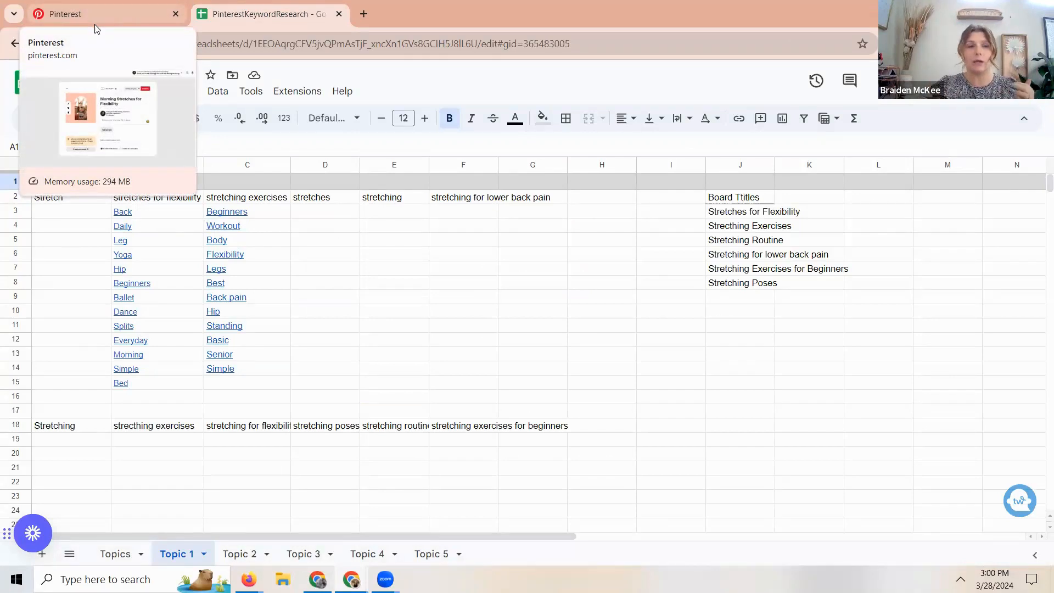
# - Review the stretching keywords on the spreadsheet's Topic 1 sheet for use in the Pin's empty description
pyautogui.click(98, 20)
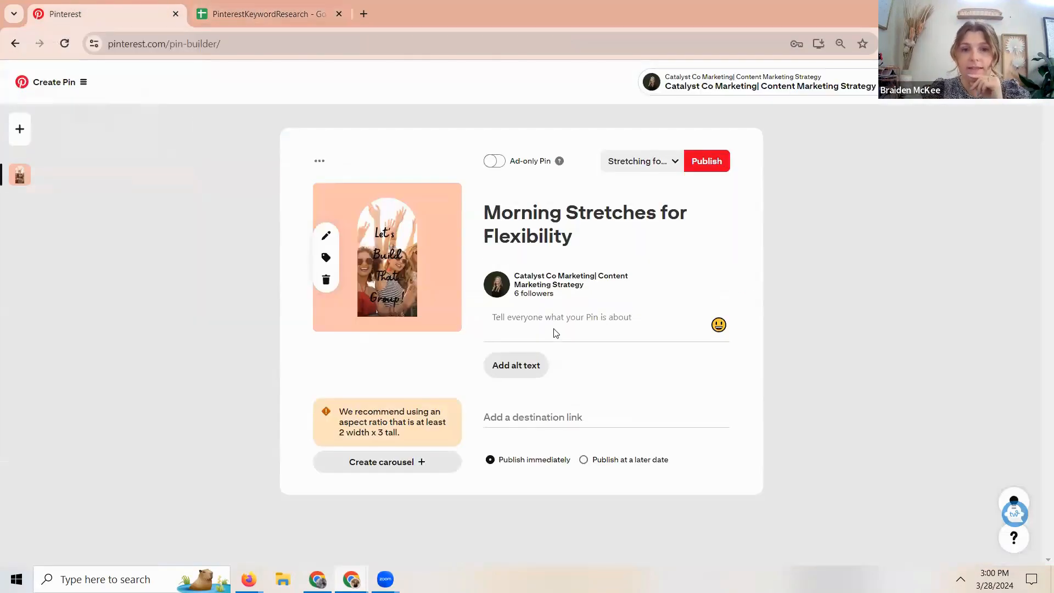
pyautogui.click(269, 14)
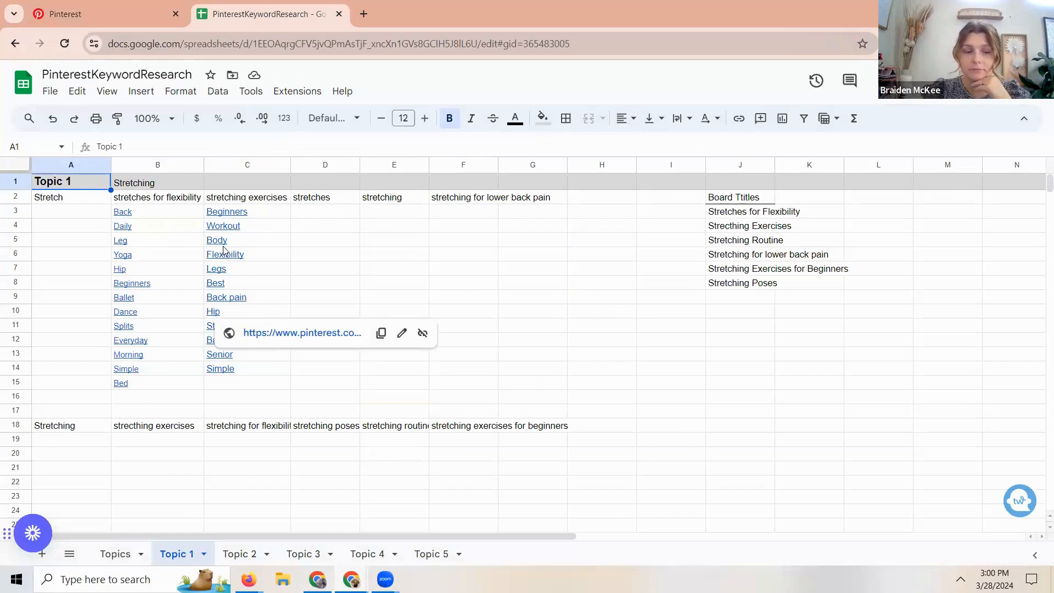
pyautogui.click(116, 12)
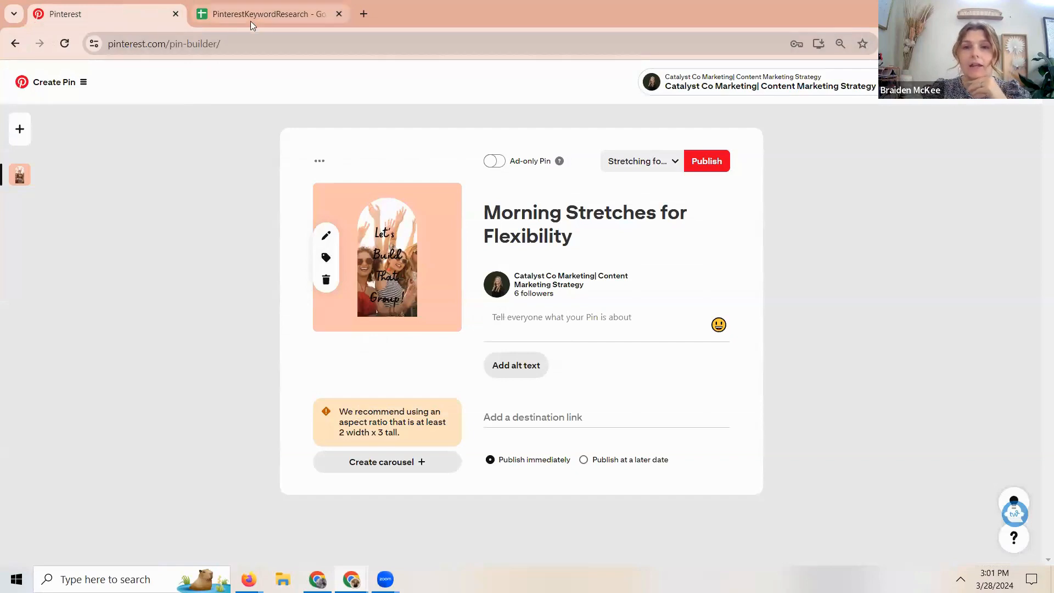
pyautogui.click(536, 312)
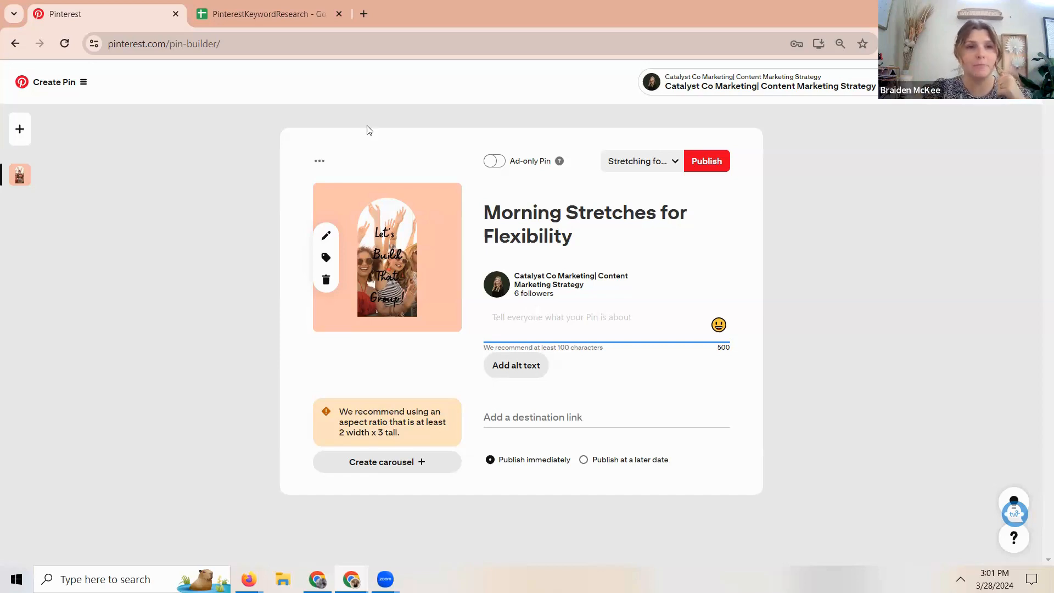
pyautogui.click(251, 12)
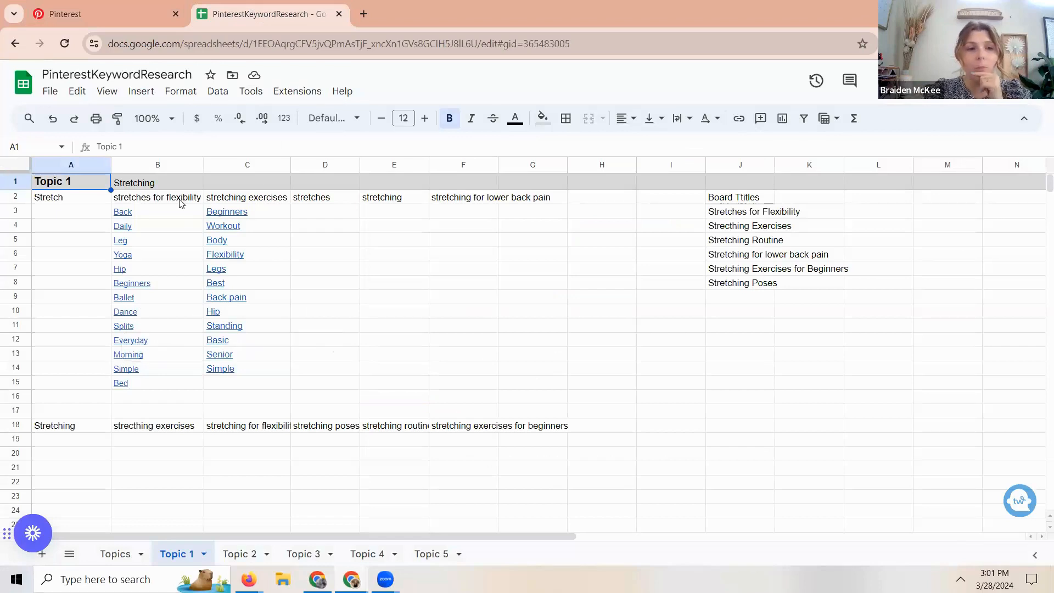
pyautogui.moveTo(152, 216)
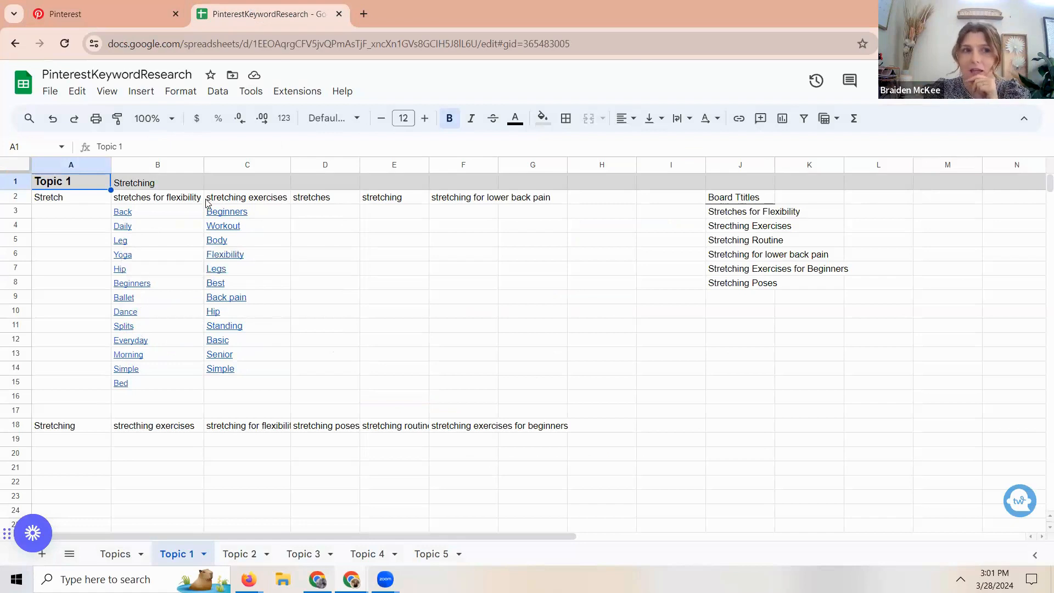
pyautogui.click(55, 6)
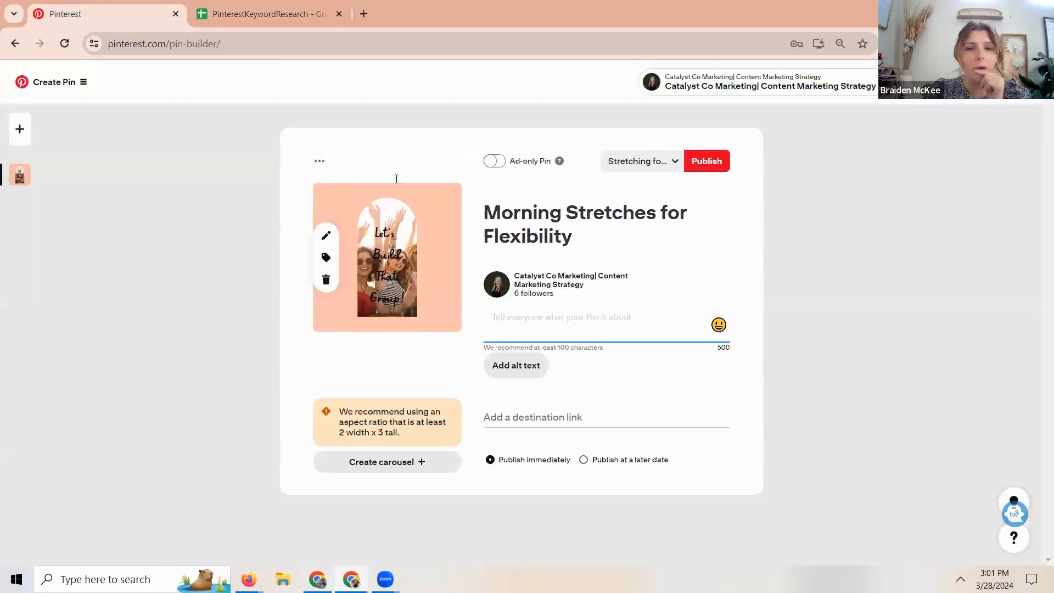
# - Start the Pin's description with "Are you looking for a simple morning stretching routine"
pyautogui.click(530, 315)
pyautogui.write('Are yo')
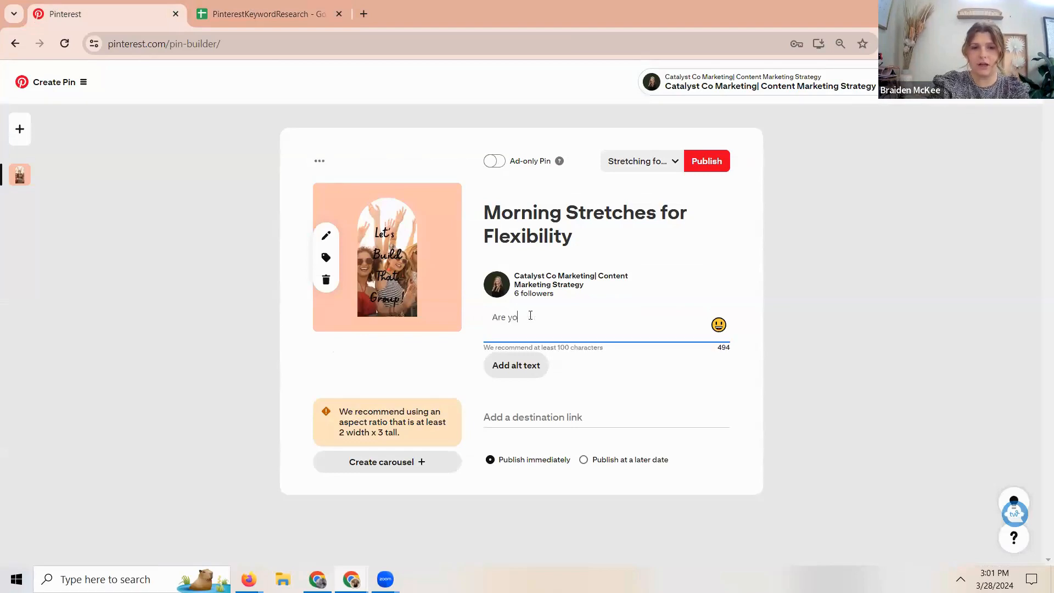
pyautogui.write('u looking for a s')
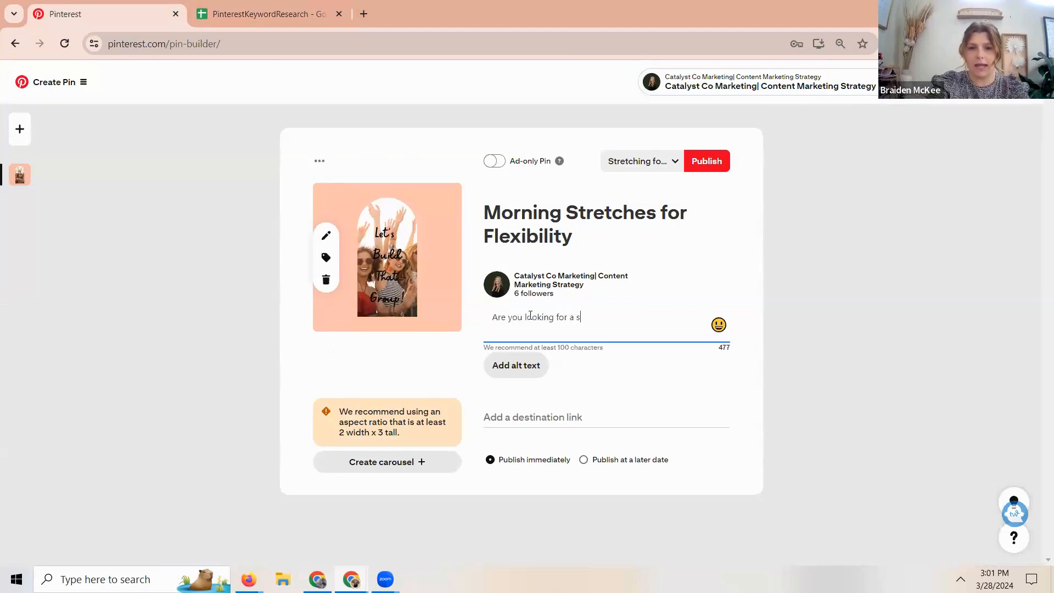
pyautogui.write('imple morning stretching routine? This new ')
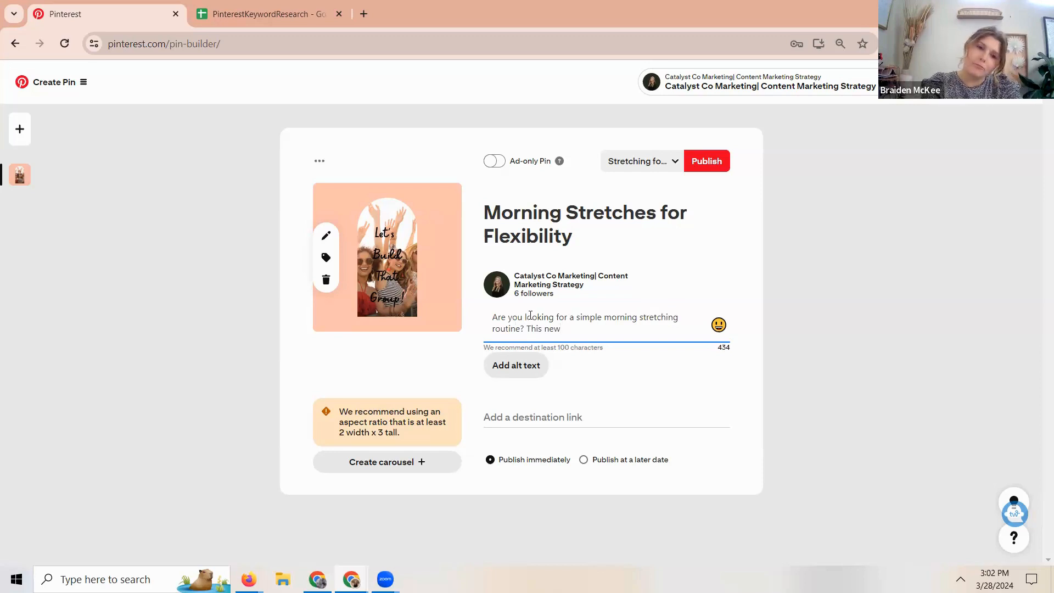
pyautogui.write('mori')
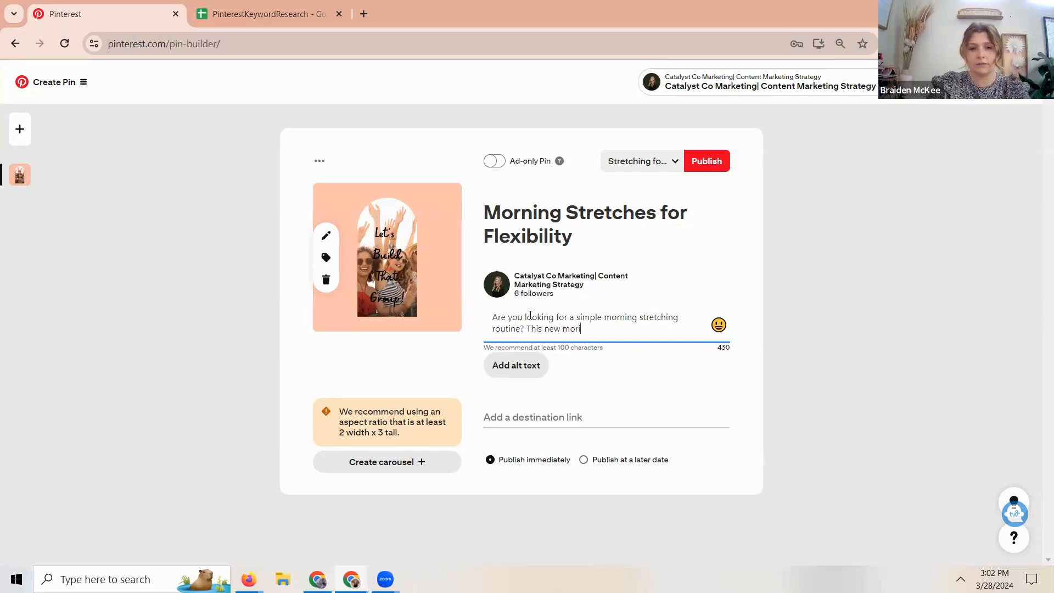
# - End the description's opening question with a question mark and add "This new video includes morning strecthes for flexibility"
pyautogui.press('BackSpace')
pyautogui.press('BackSpace')
pyautogui.press('BackSpace')
pyautogui.press('BackSpace')
pyautogui.write('vi')
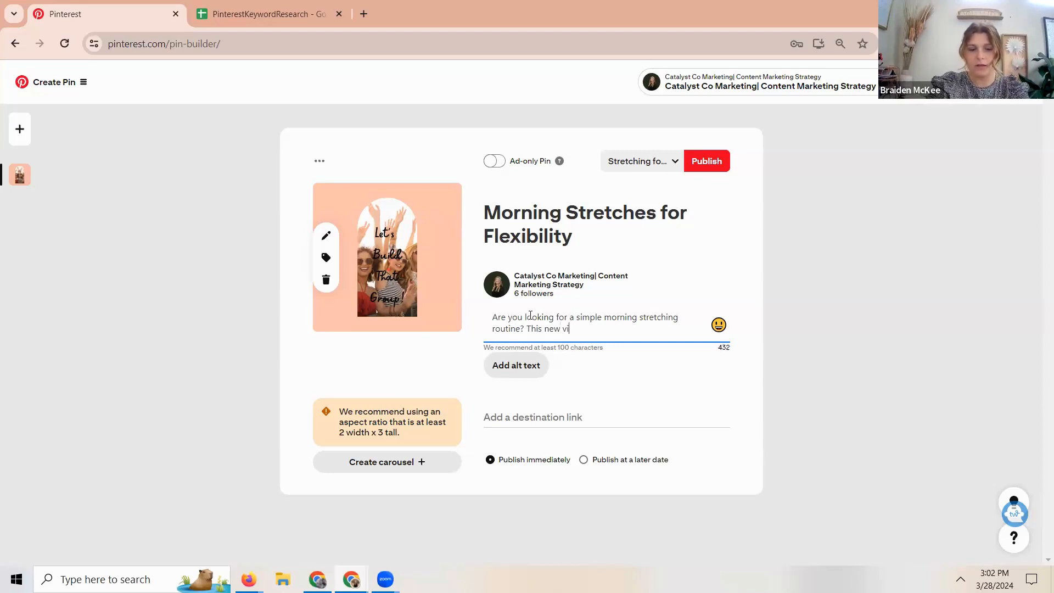
pyautogui.write('deo includ')
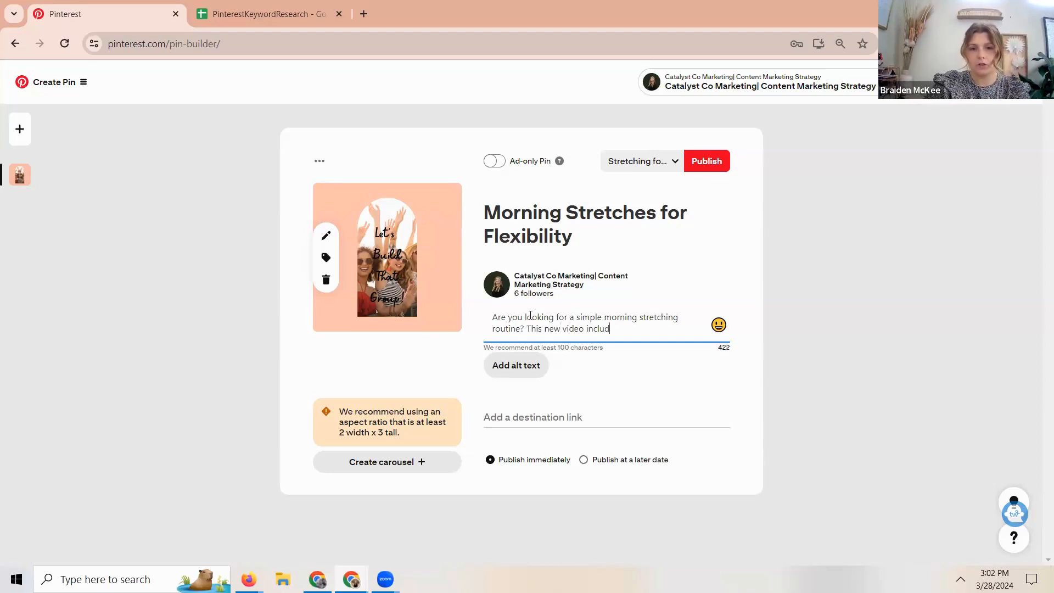
pyautogui.write('es morning stre')
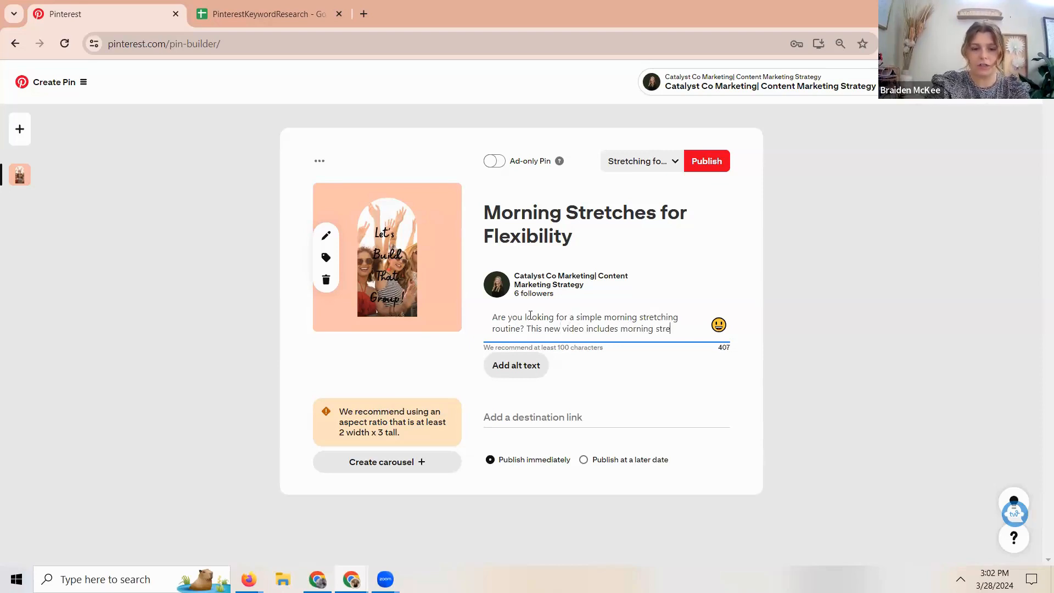
pyautogui.write('cthes for flexibil')
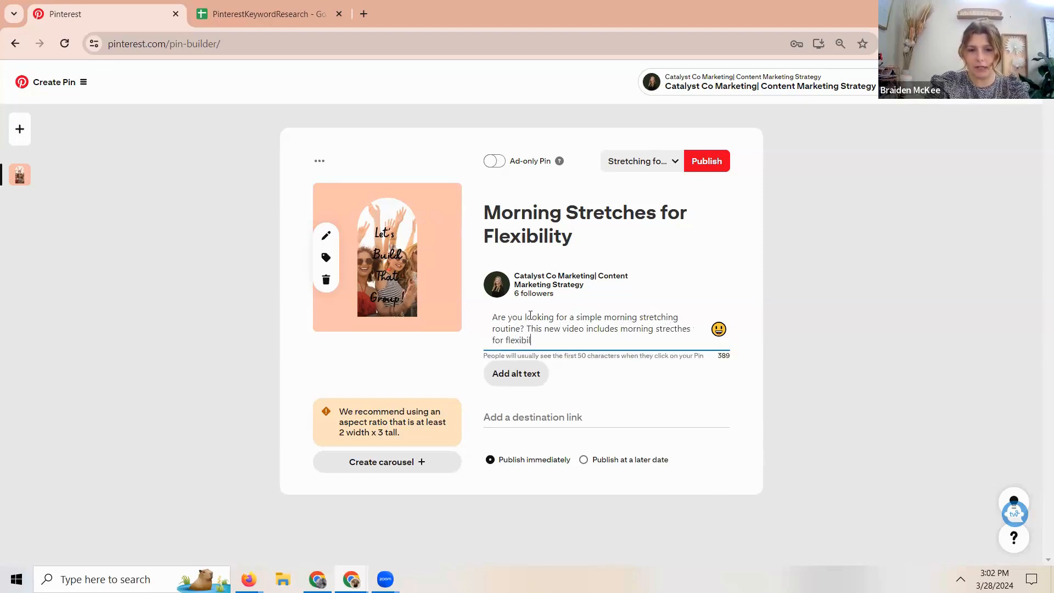
pyautogui.write('ity. These stretches')
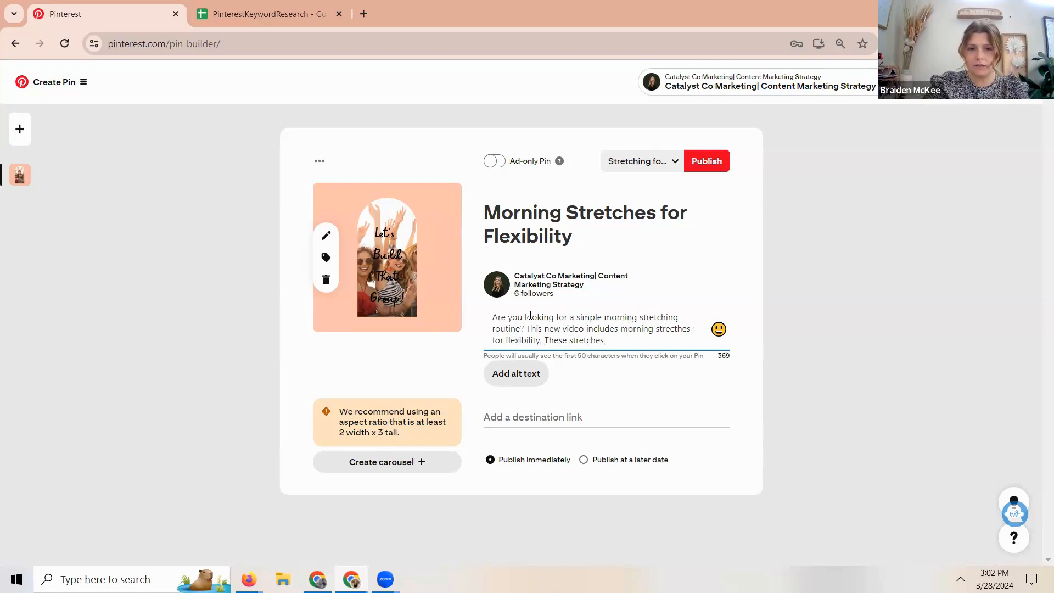
pyautogui.write(' are focuse')
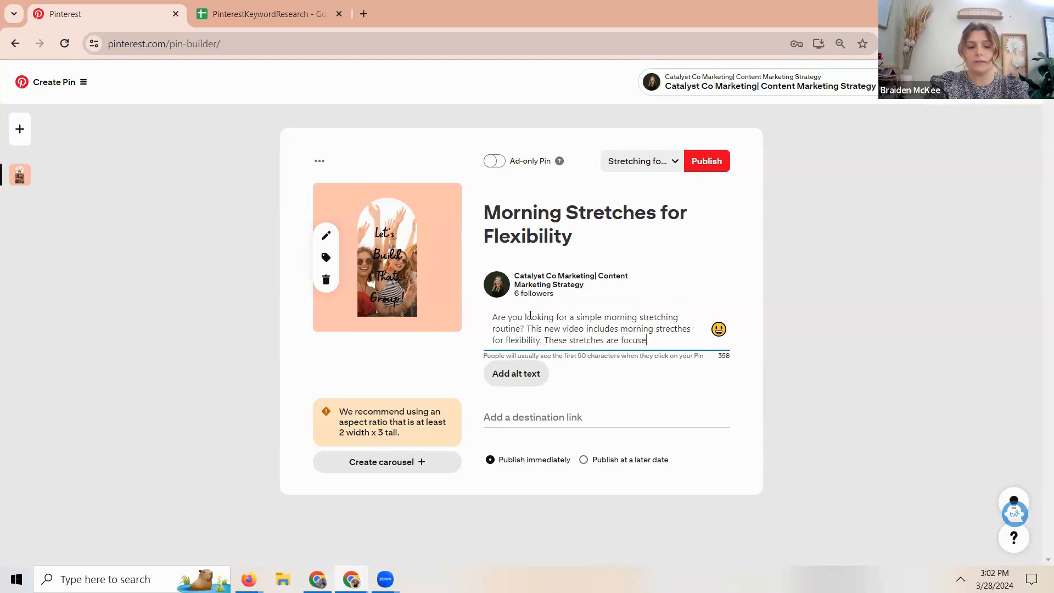
pyautogui.write('d on elimi')
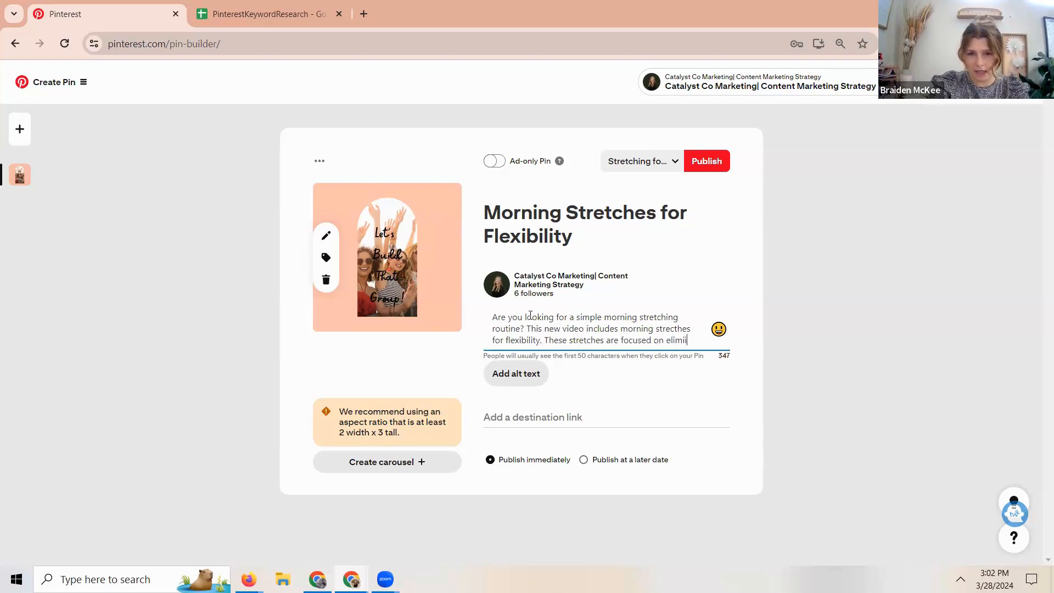
# - Add the description sentence "These stretches are focused on incerasing flexibility in your back, legs, and hips."
pyautogui.press('BackSpace')
pyautogui.press('BackSpace')
pyautogui.press('BackSpace')
pyautogui.press('BackSpace')
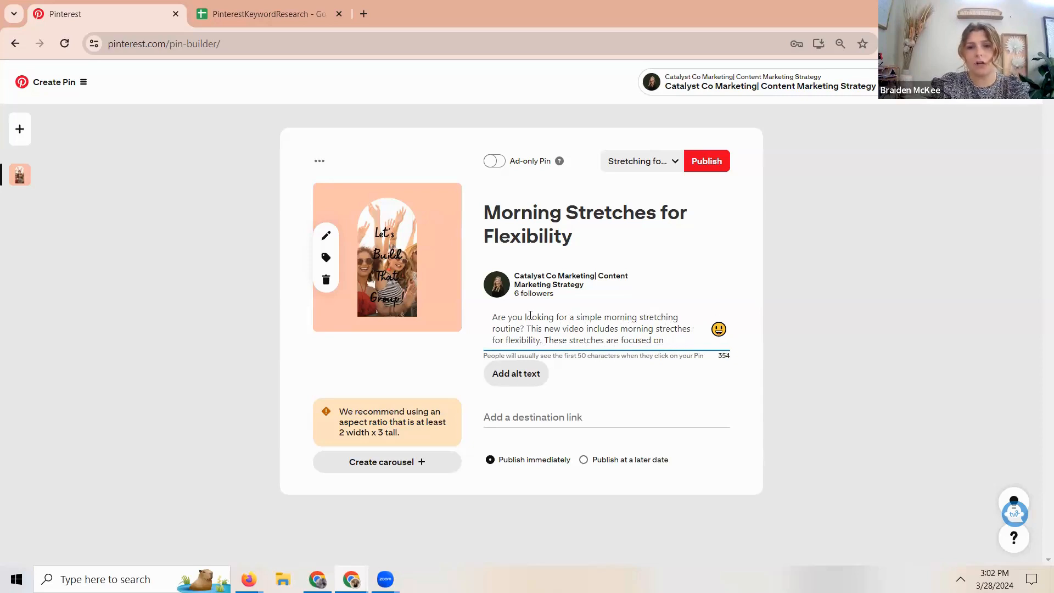
pyautogui.write('incerasing')
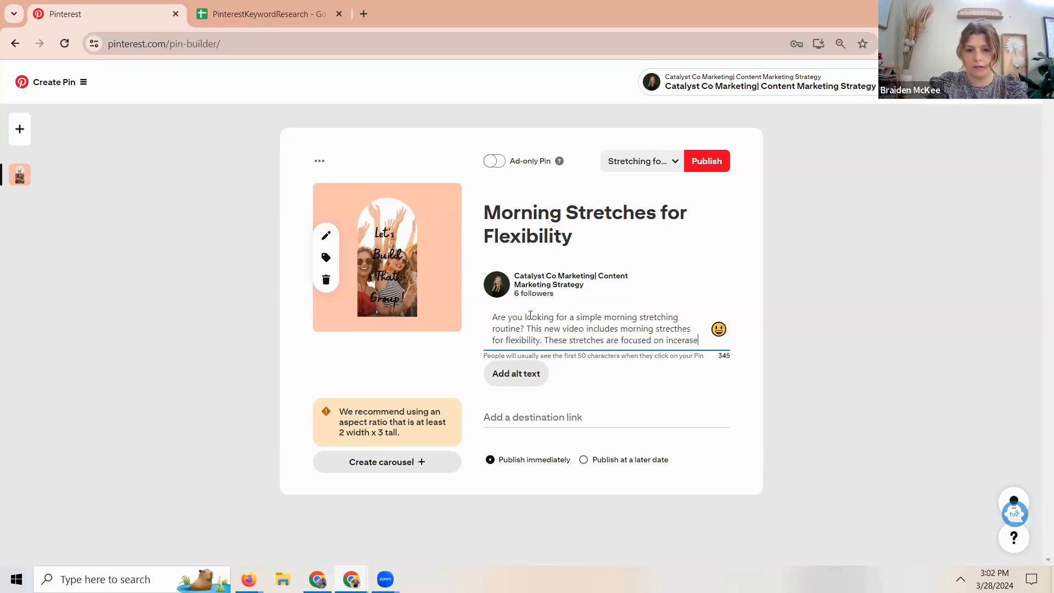
pyautogui.write(' flexibi')
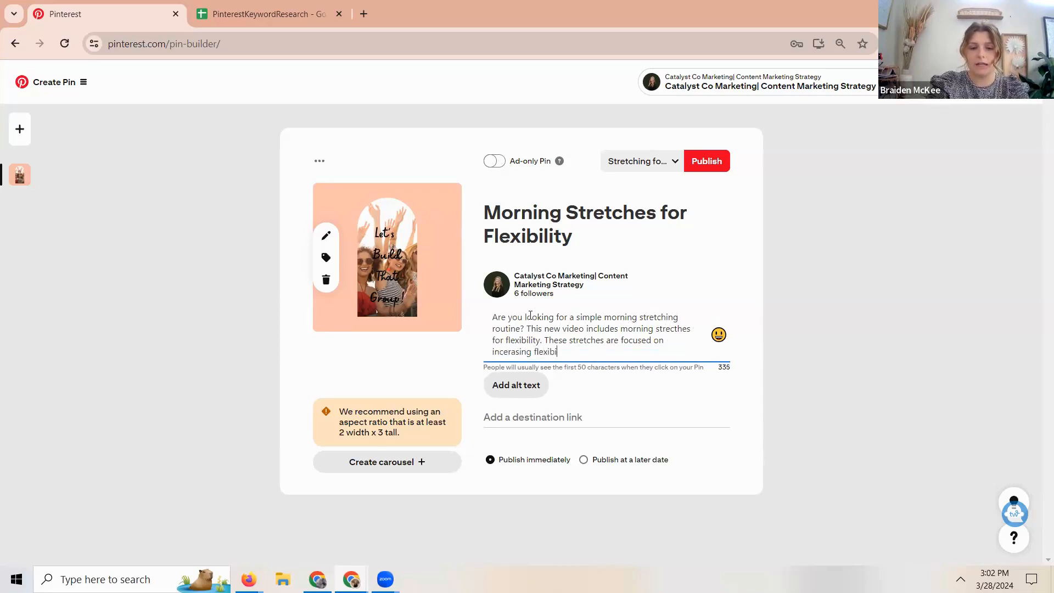
pyautogui.write('lity in your ba')
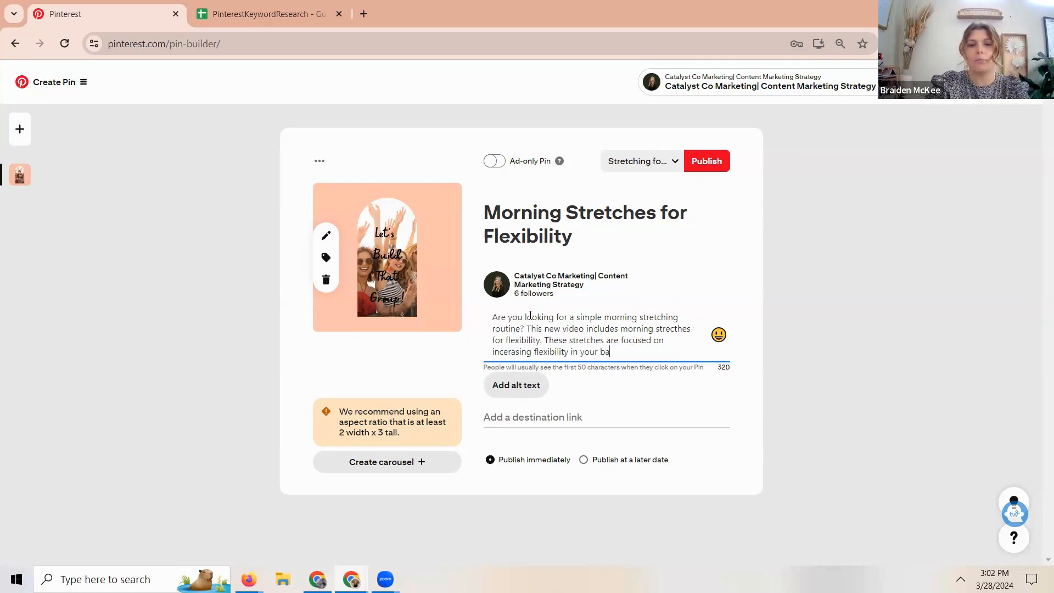
pyautogui.write('ck, legs, and hips. As')
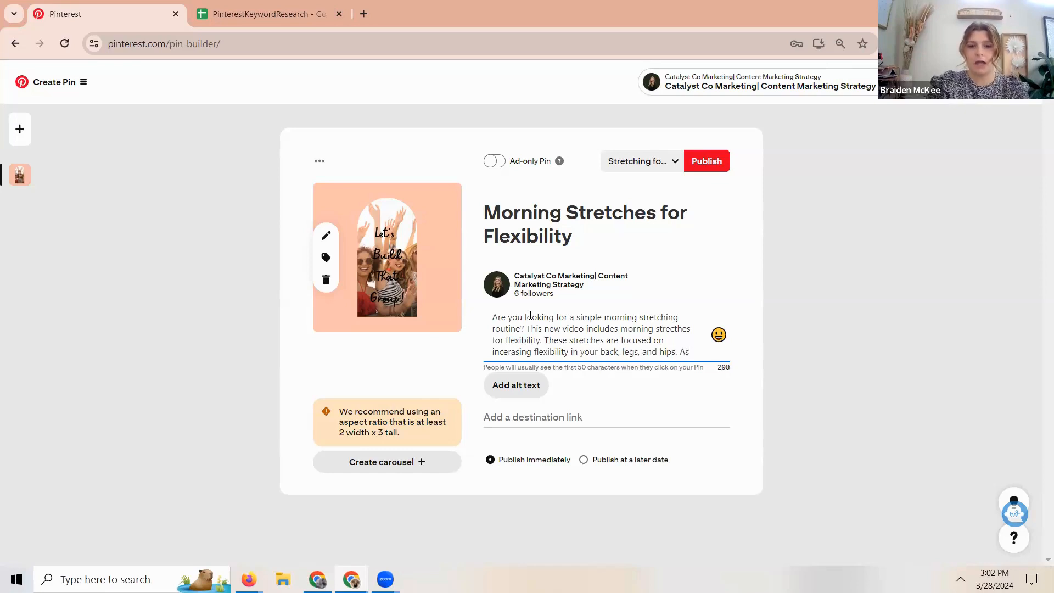
pyautogui.press('BackSpace')
pyautogui.press('BackSpace')
pyautogui.write('You can u')
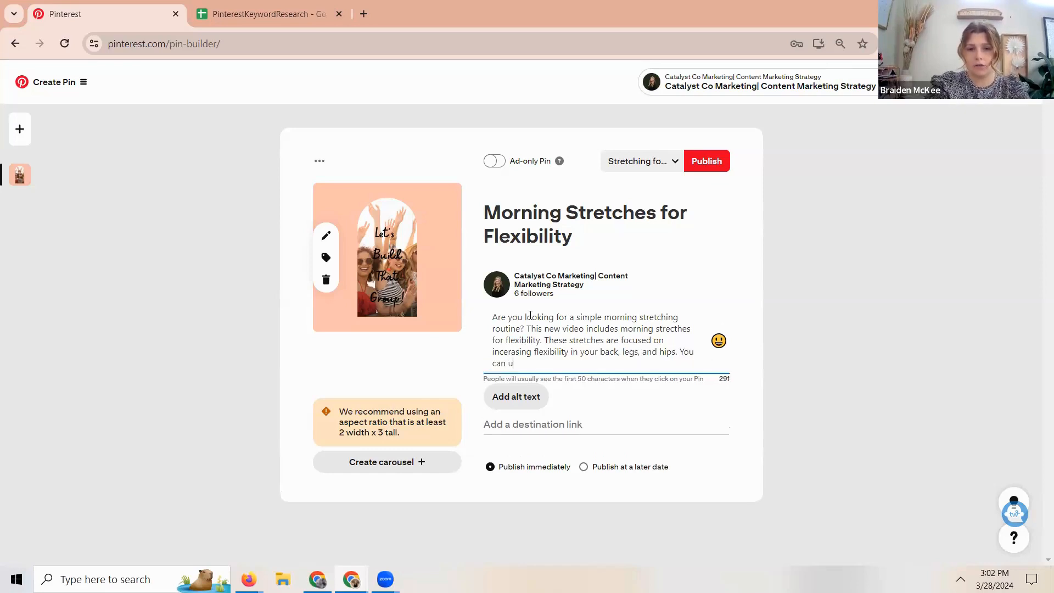
pyautogui.write('se this dailu')
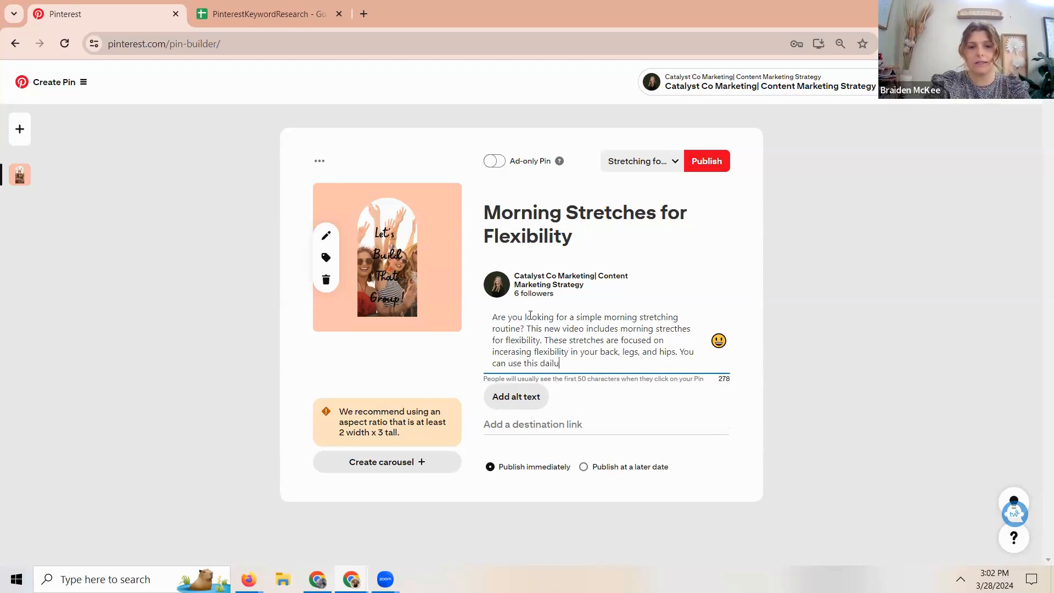
pyautogui.press('BackSpace')
pyautogui.write('y routine ')
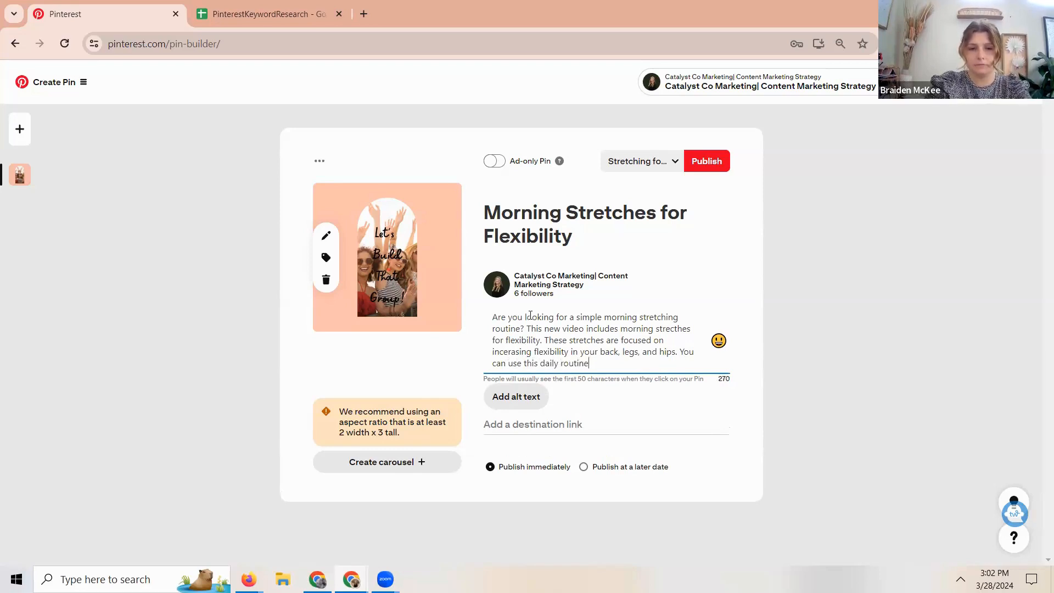
pyautogui.write('to')
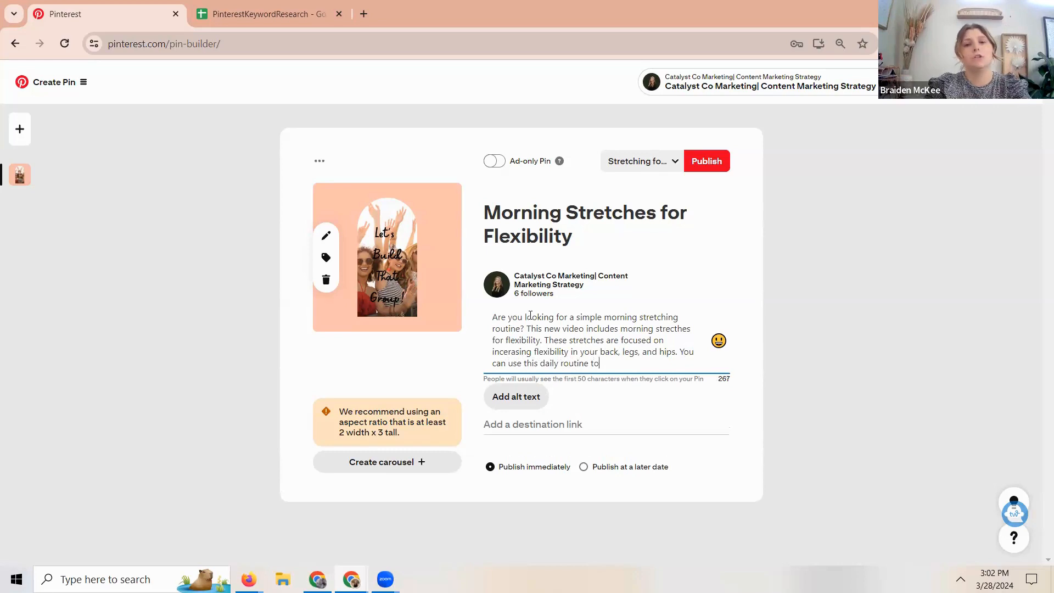
# - Begin the description's next sentence with "You can use this morning routine"
pyautogui.press('BackSpace')
pyautogui.press('BackSpace')
pyautogui.press('BackSpace')
pyautogui.press('BackSpace')
pyautogui.press('BackSpace')
pyautogui.press('BackSpace')
pyautogui.press('BackSpace')
pyautogui.press('BackSpace')
pyautogui.press('BackSpace')
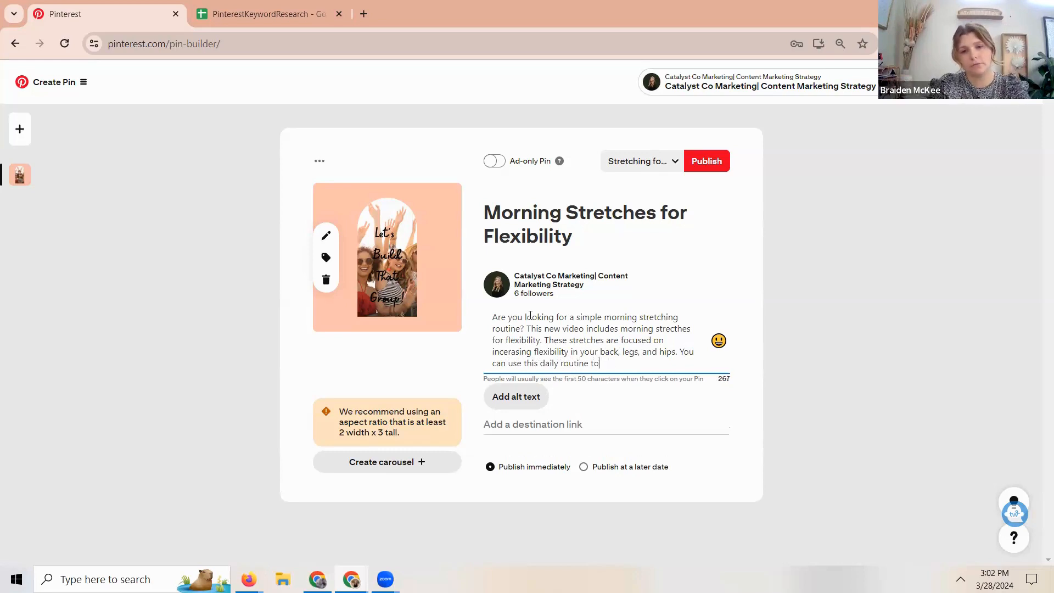
pyautogui.press('BackSpace')
pyautogui.press('BackSpace')
pyautogui.press('BackSpace')
pyautogui.press('BackSpace')
pyautogui.press('BackSpace')
pyautogui.press('BackSpace')
pyautogui.press('BackSpace')
pyautogui.press('BackSpace')
pyautogui.press('BackSpace')
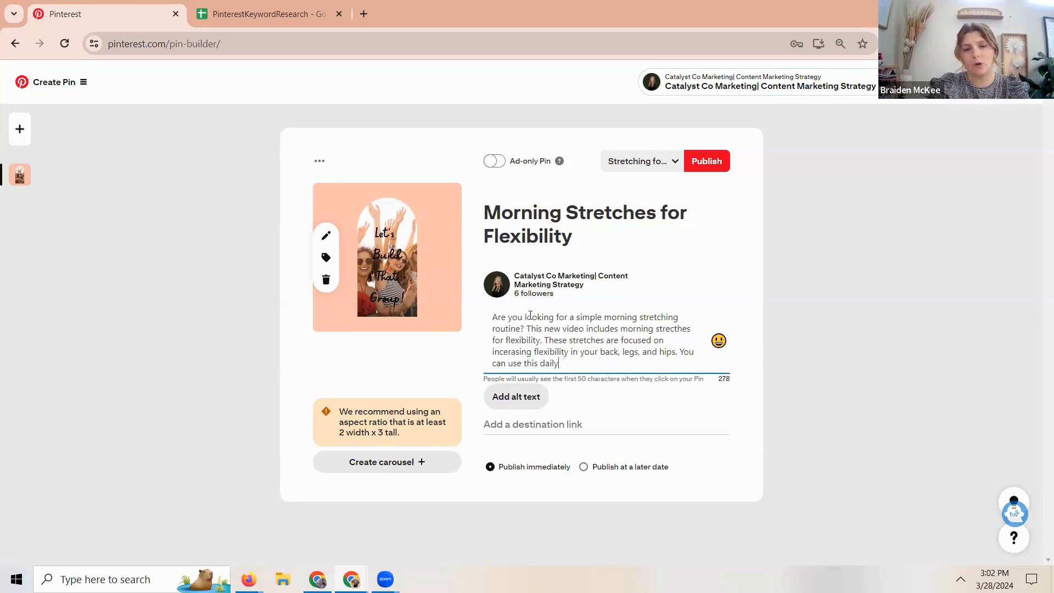
pyautogui.write('mor')
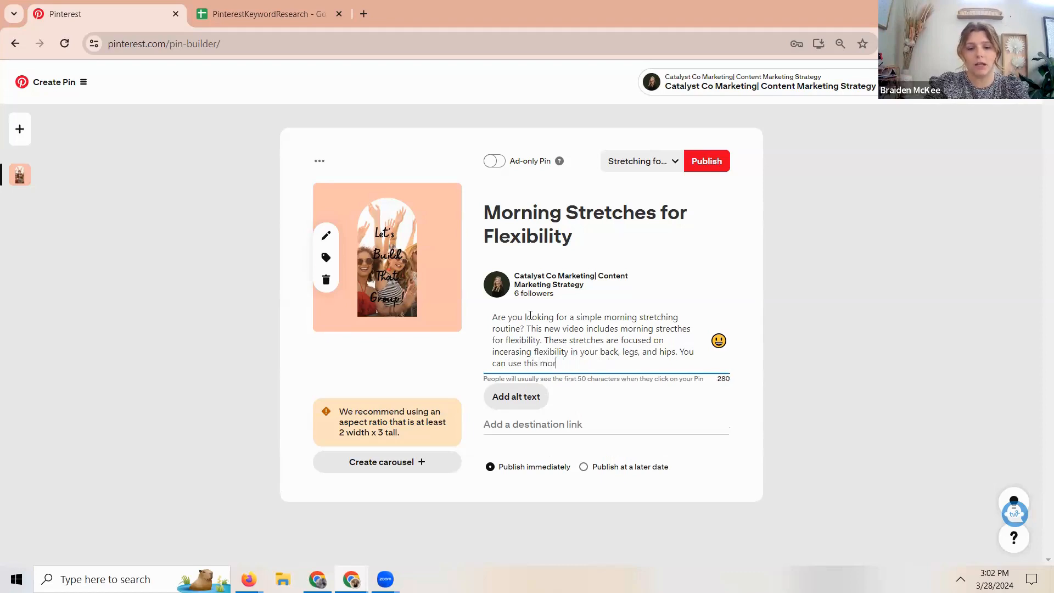
pyautogui.write('ning routine')
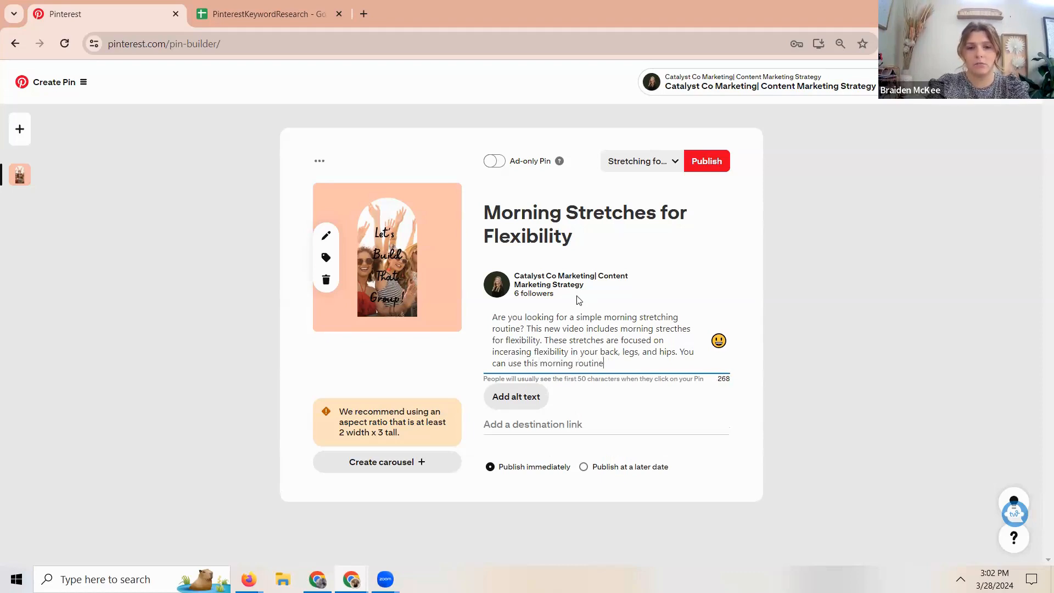
# - Complete the description sentence to read "You can use this morning stretching routine to incerase your back and hip flexibility and reduce your back pain!"
pyautogui.click(578, 363)
pyautogui.write('stretching ')
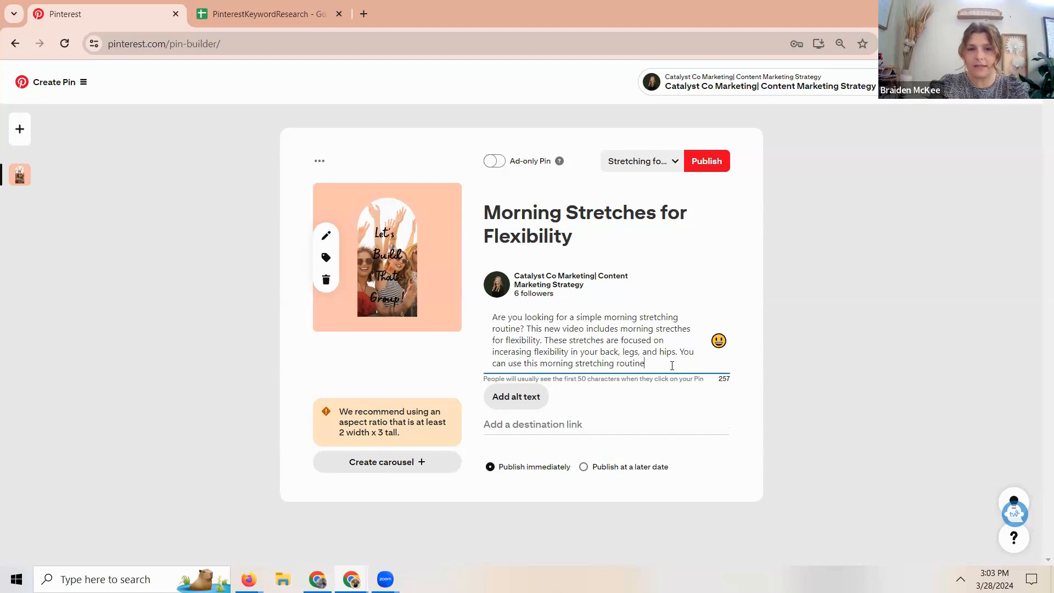
pyautogui.write(' t')
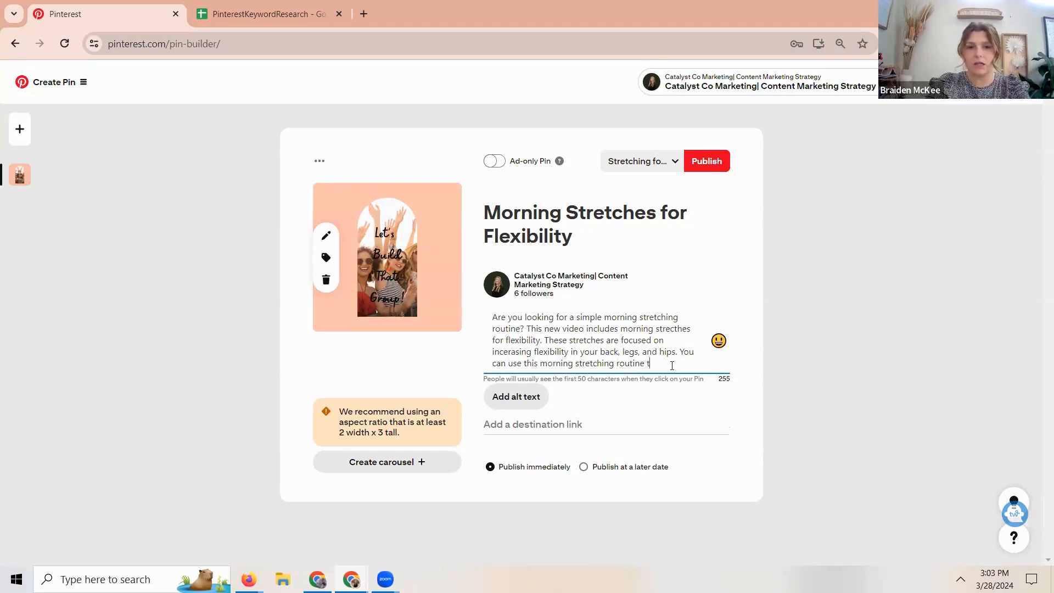
pyautogui.write('o increase')
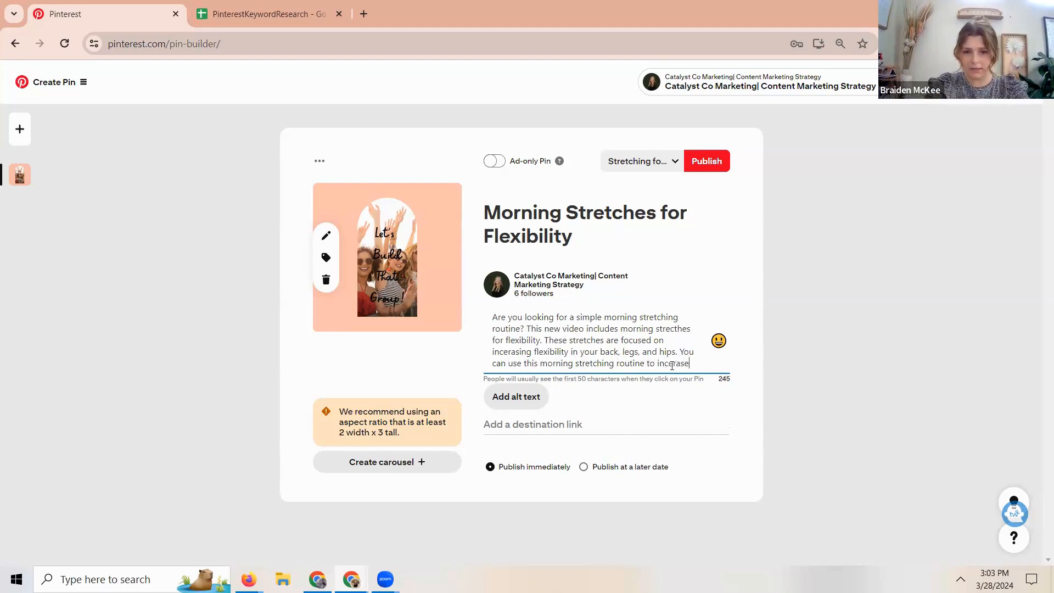
pyautogui.write(' your back an')
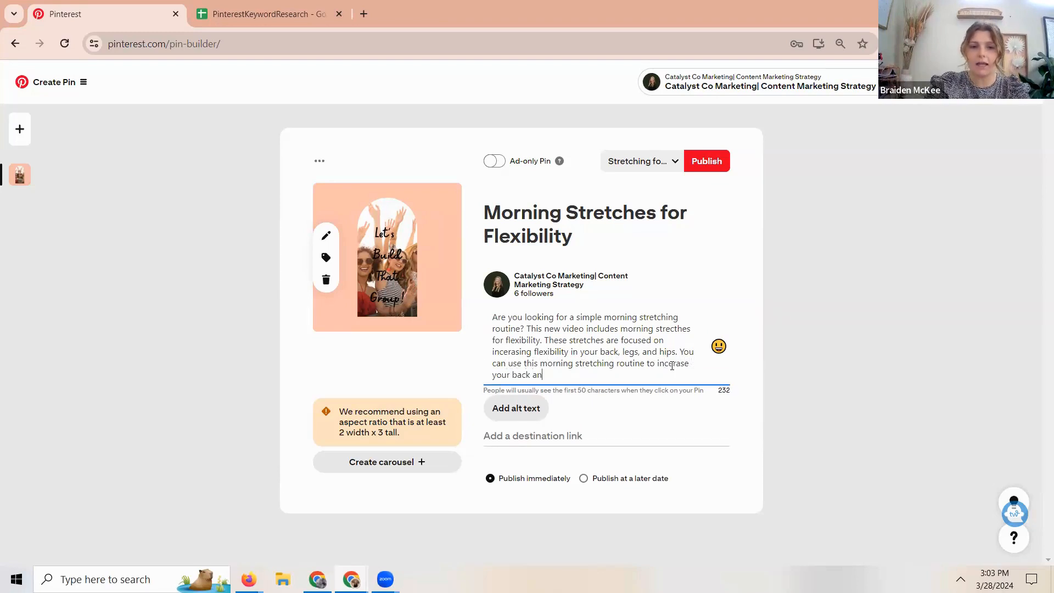
pyautogui.write('d hip flexibi')
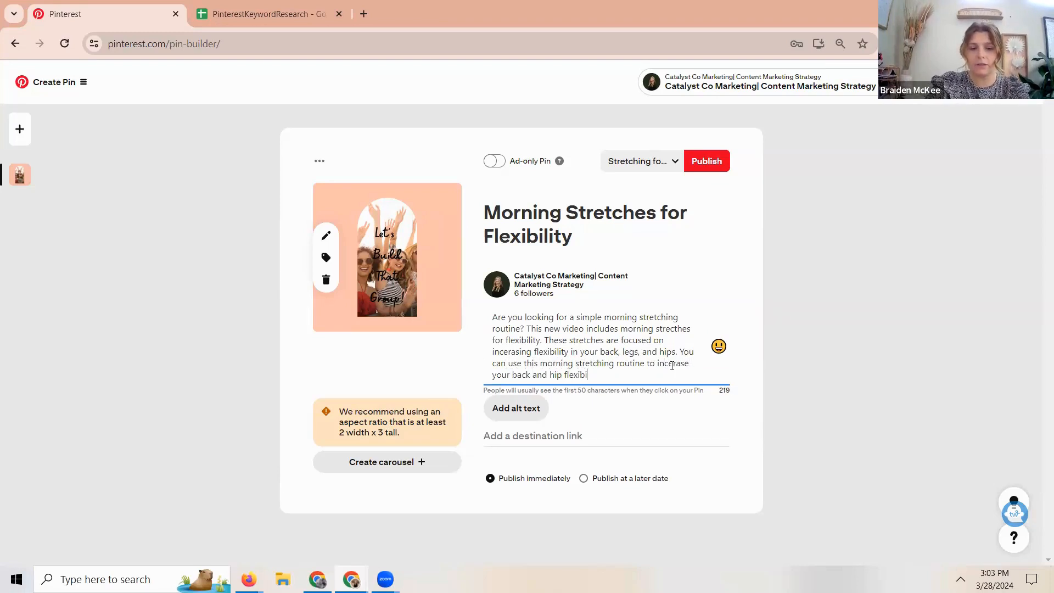
pyautogui.write('lity and reduc')
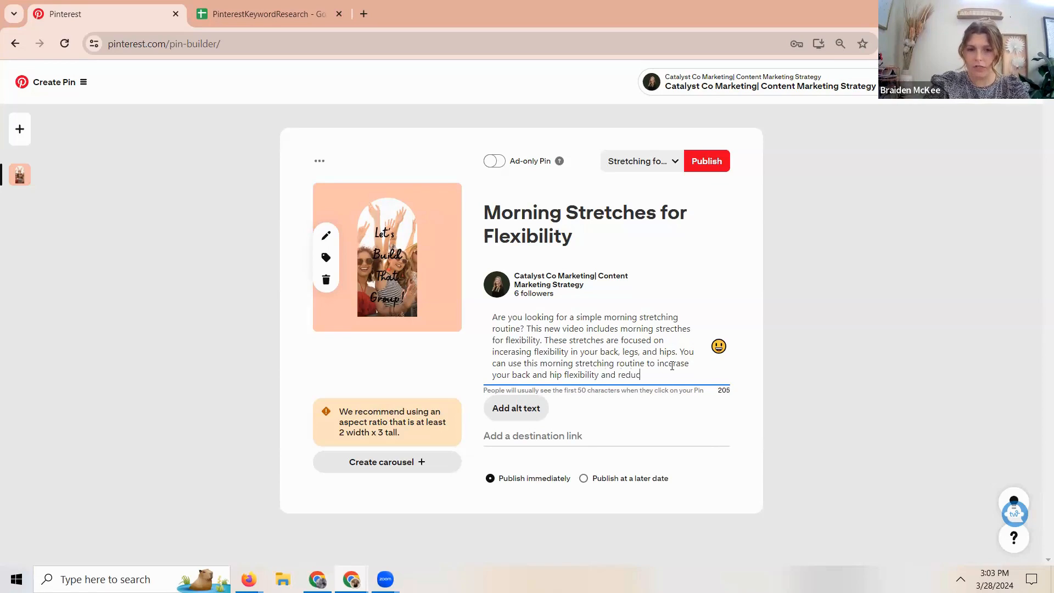
pyautogui.write('e your bac')
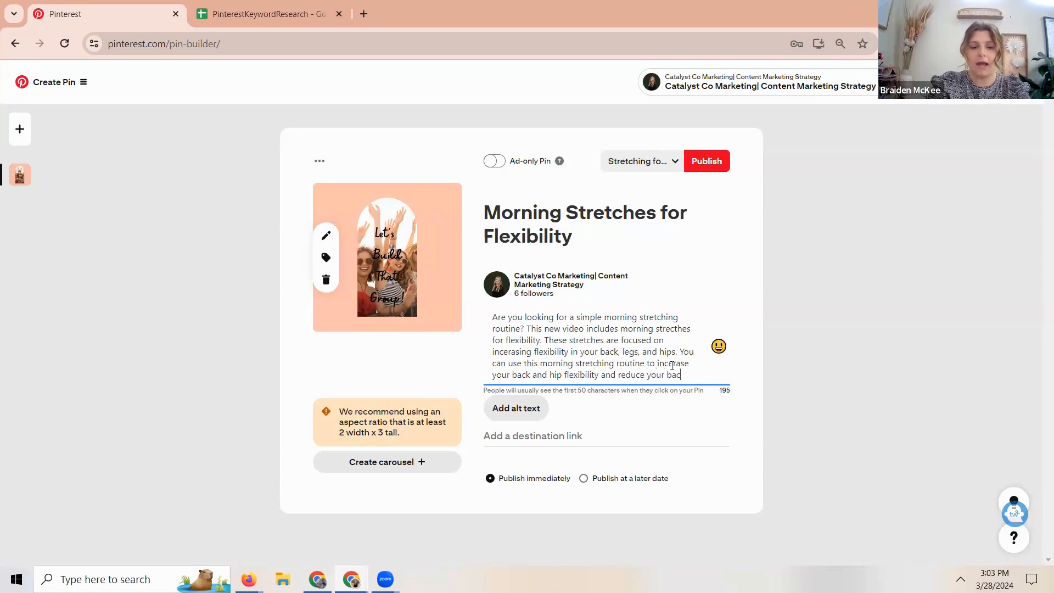
pyautogui.write('k pain! Check out my b')
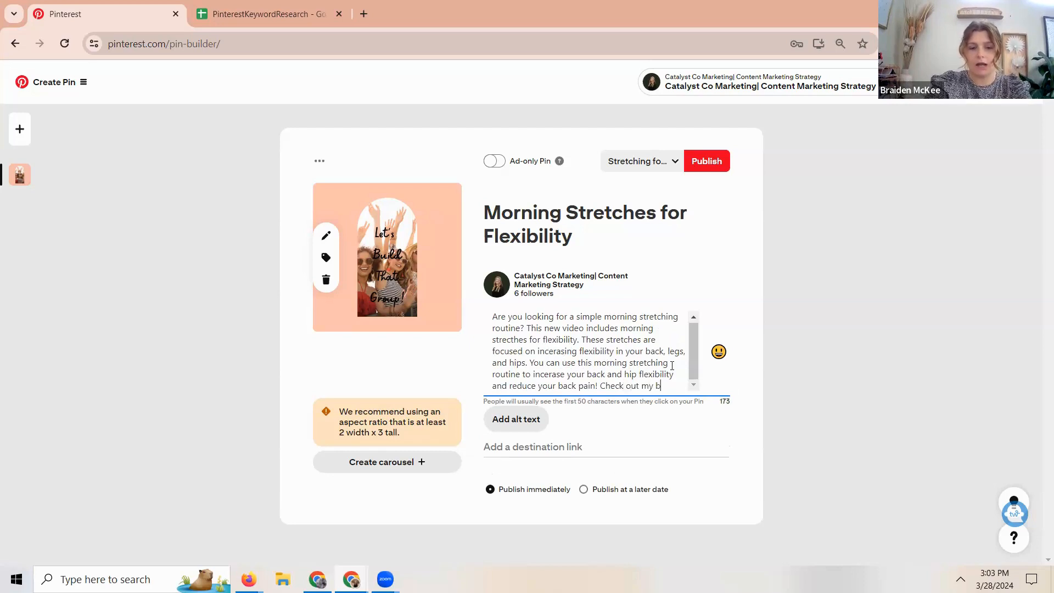
pyautogui.write('log post and ')
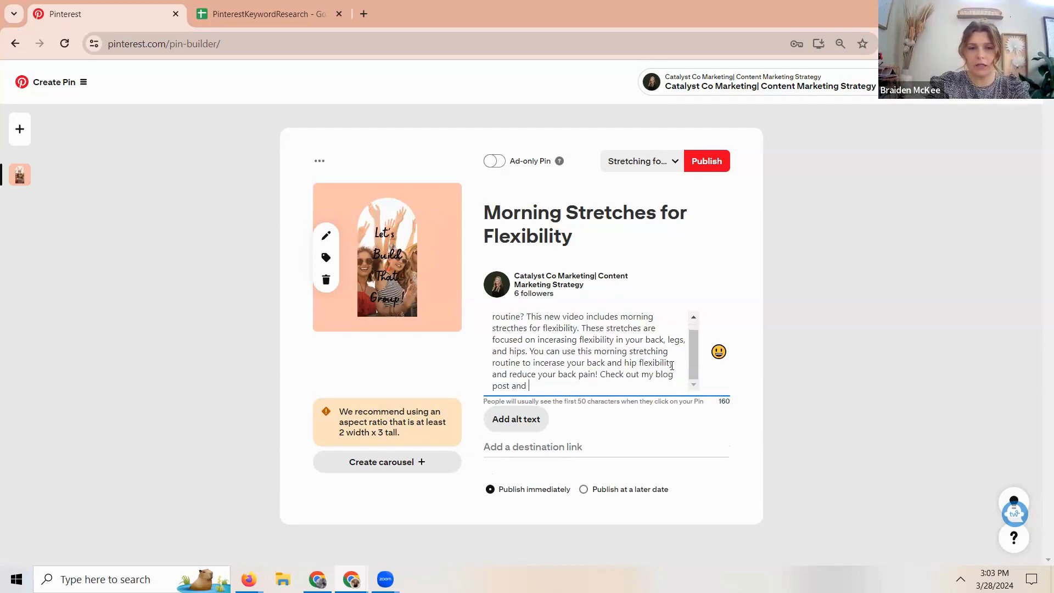
pyautogui.write('v')
# - End the Pin's description with "Check out my blog post and morning flexibility routine video!"
pyautogui.press('BackSpace')
pyautogui.write('morning flexibility rouitne')
pyautogui.press('BackSpace')
pyautogui.press('BackSpace')
pyautogui.press('BackSpace')
pyautogui.press('BackSpace')
pyautogui.write('tine video!')
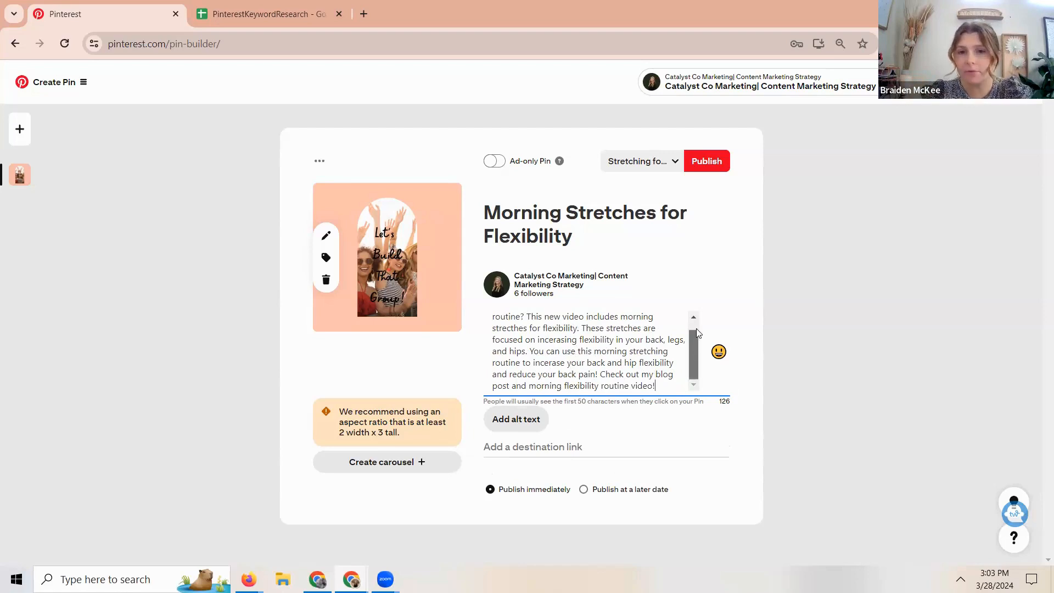
# - Review the Pin's full description against the Topic 1 keywords in the PinterestKeywordResearch spreadsheet
pyautogui.scroll(1, 696, 333)
pyautogui.click(267, 13)
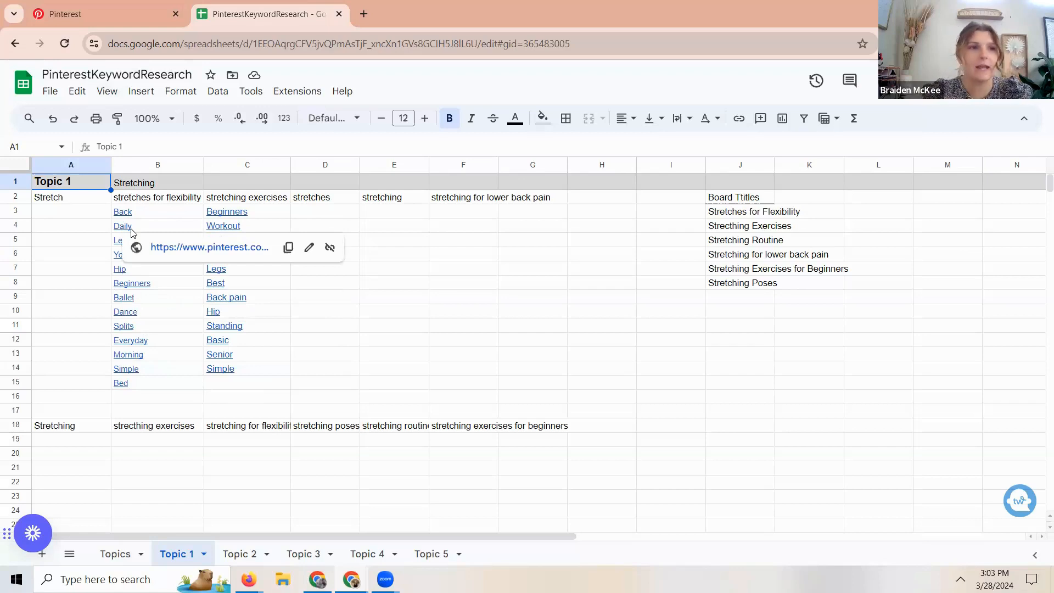
pyautogui.click(88, 14)
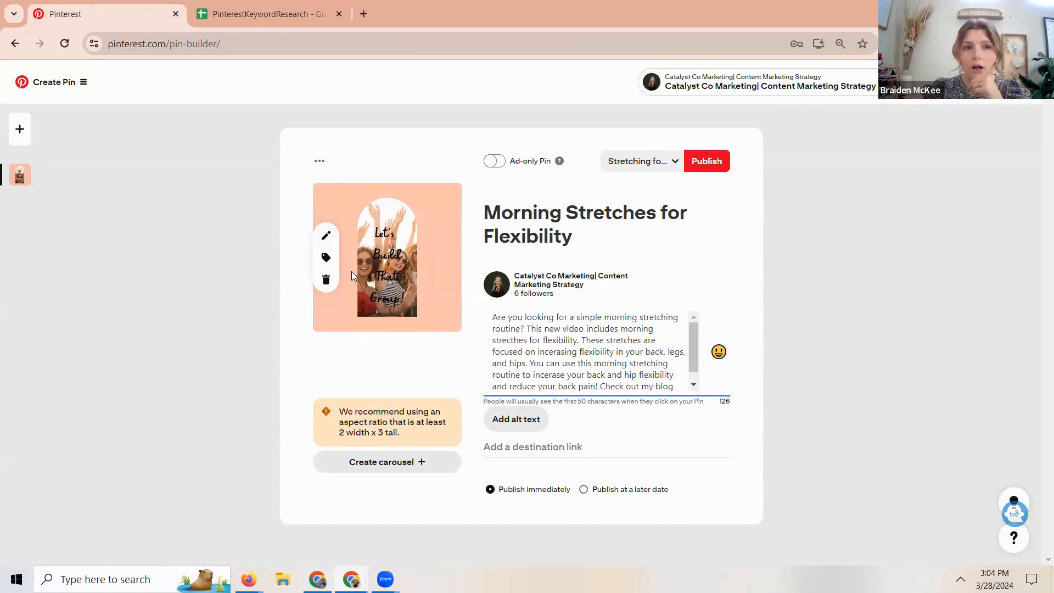
pyautogui.moveTo(488, 317); pyautogui.dragTo(641, 394)
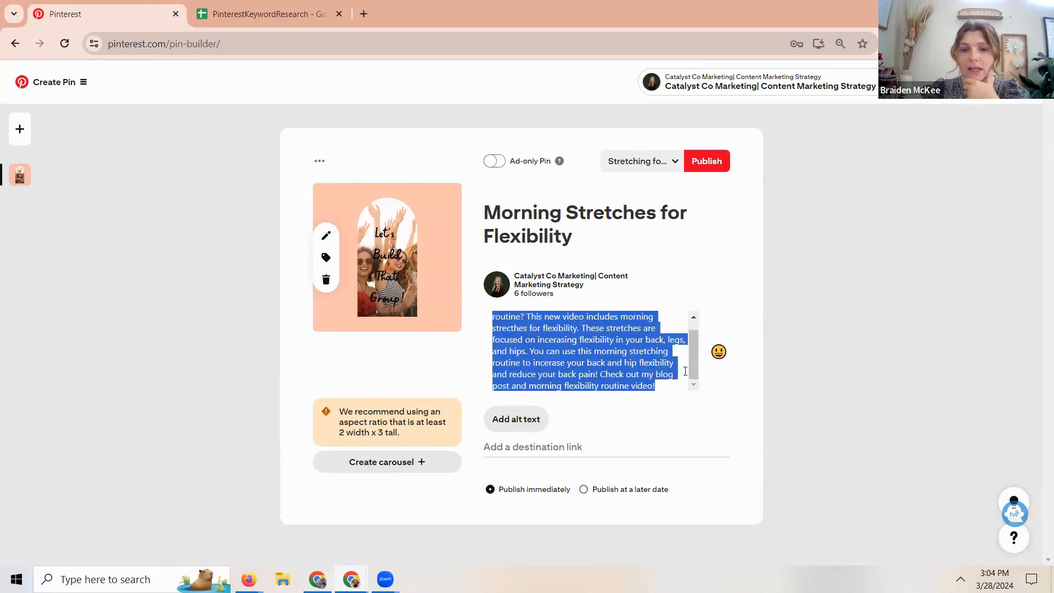
pyautogui.click(676, 388)
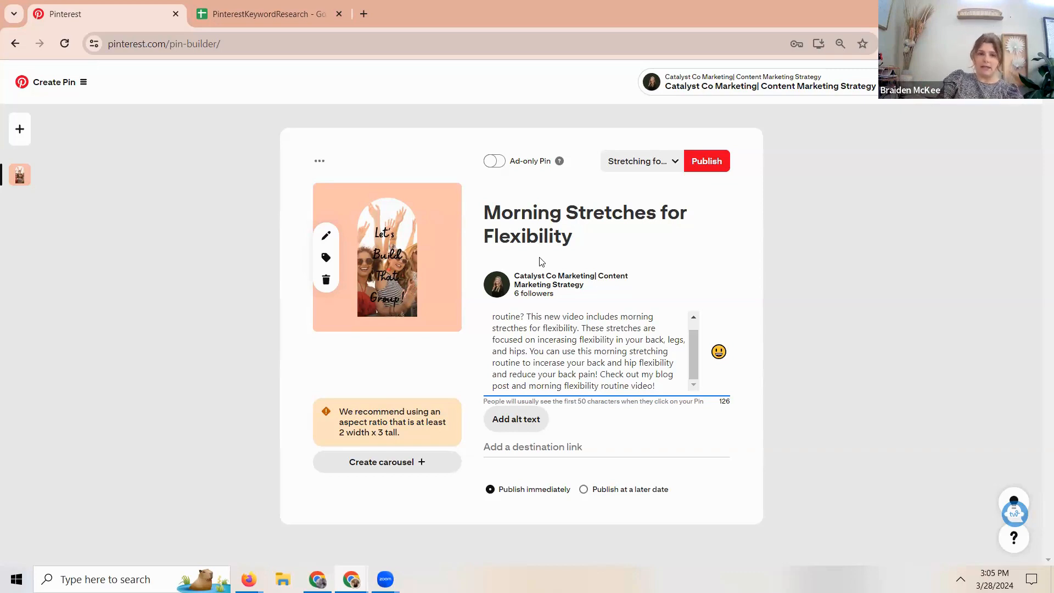
# - Examine the Topics list and the Topic 1 stretching keywords and board titles in the PinterestKeywordResearch spreadsheet
pyautogui.click(272, 7)
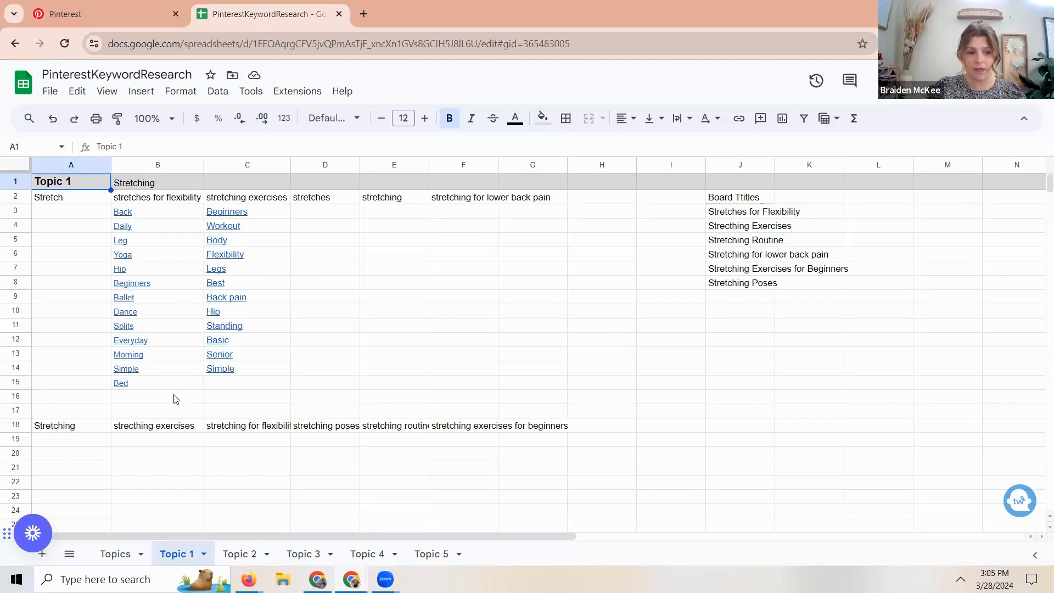
pyautogui.click(119, 556)
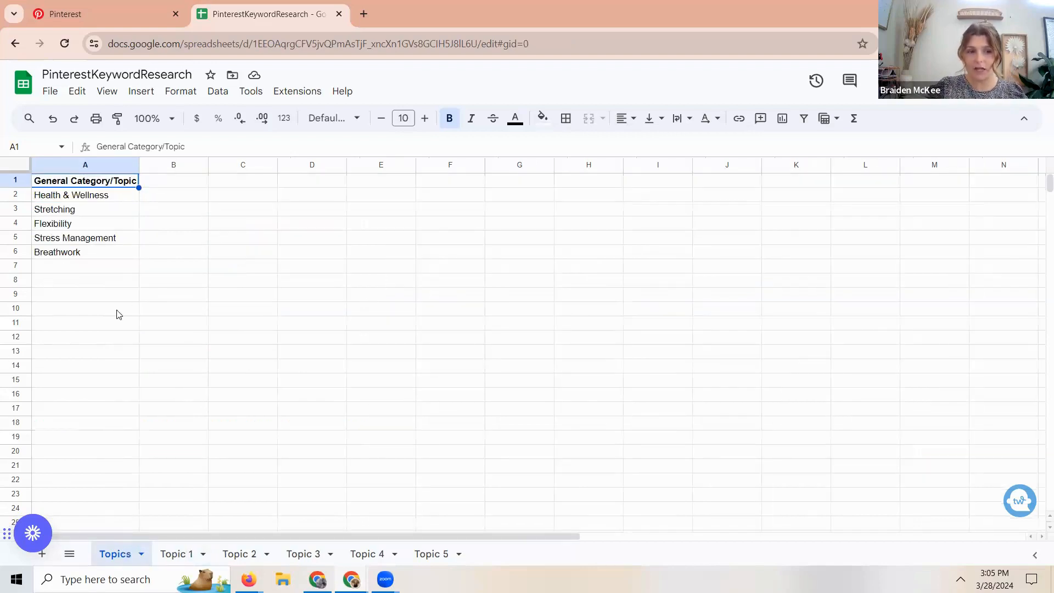
pyautogui.click(172, 555)
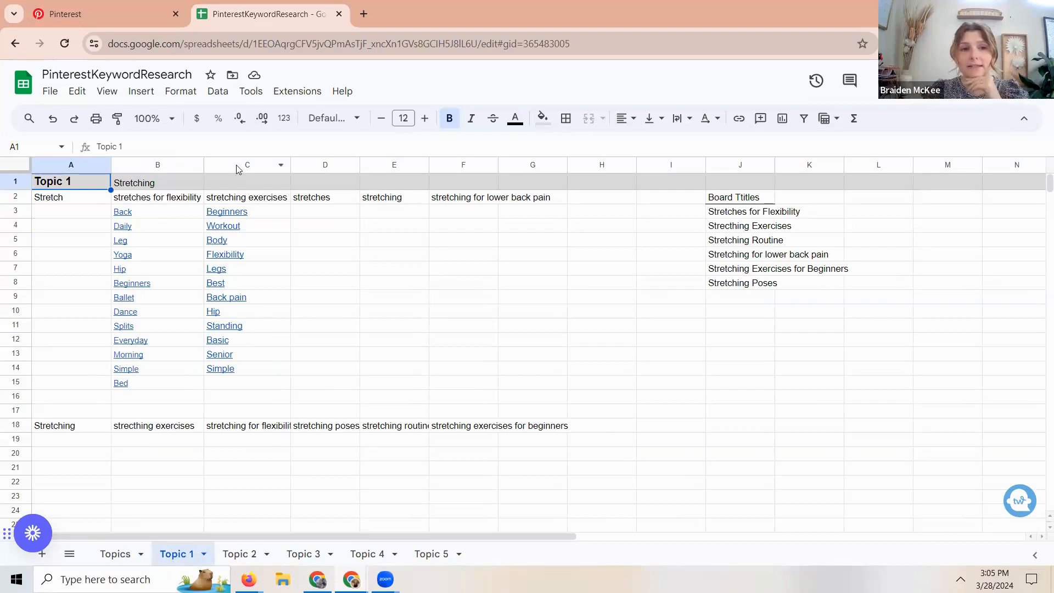
pyautogui.moveTo(239, 334)
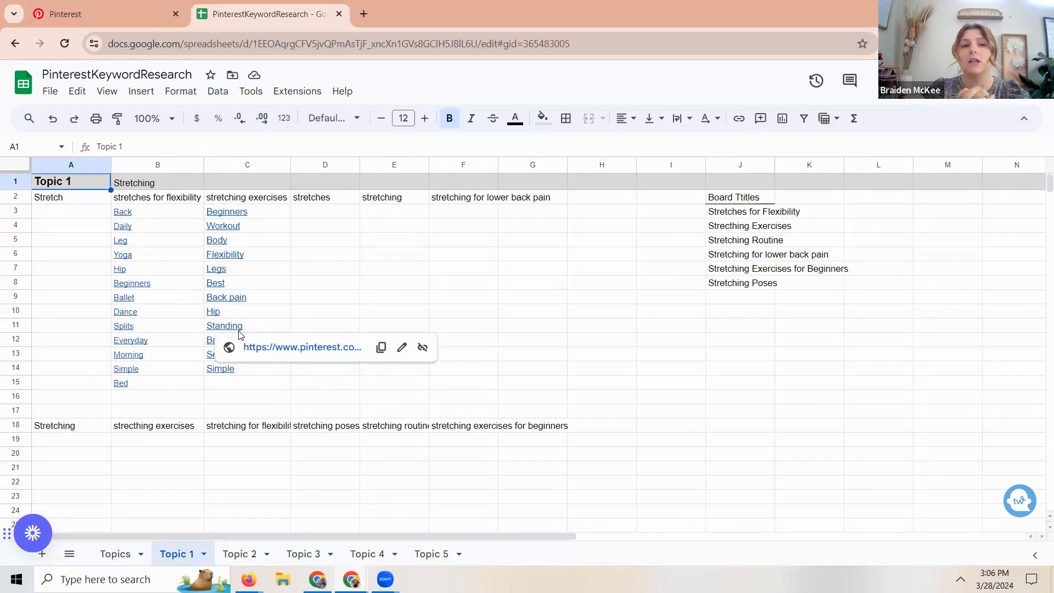
pyautogui.click(655, 414)
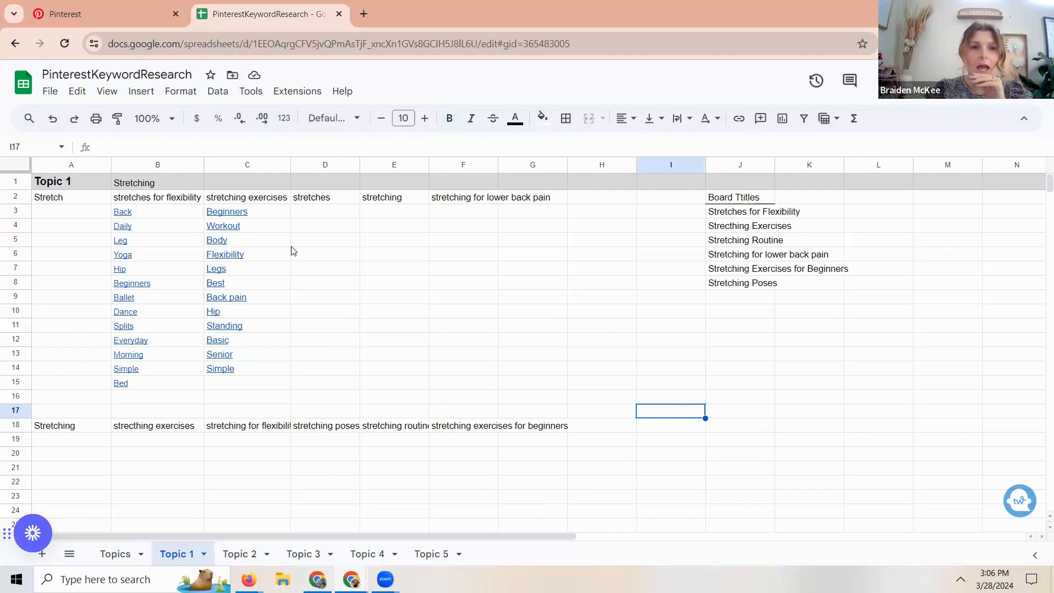
pyautogui.moveTo(292, 250)
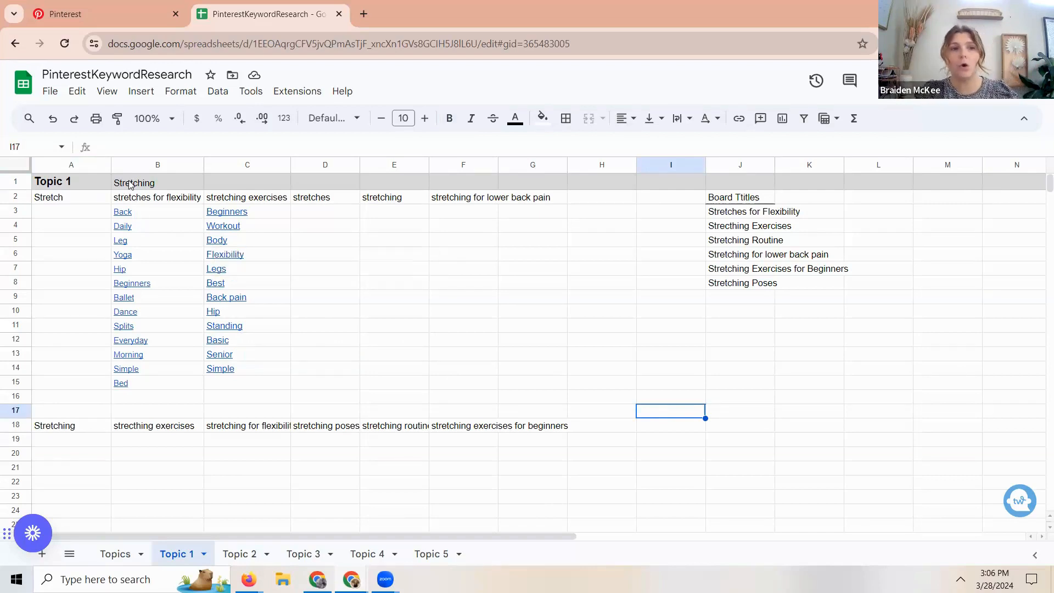
# - Switch back to Pinterest and search for the suggested phrase "healthy vegan dessert recipes"
pyautogui.click(70, 21)
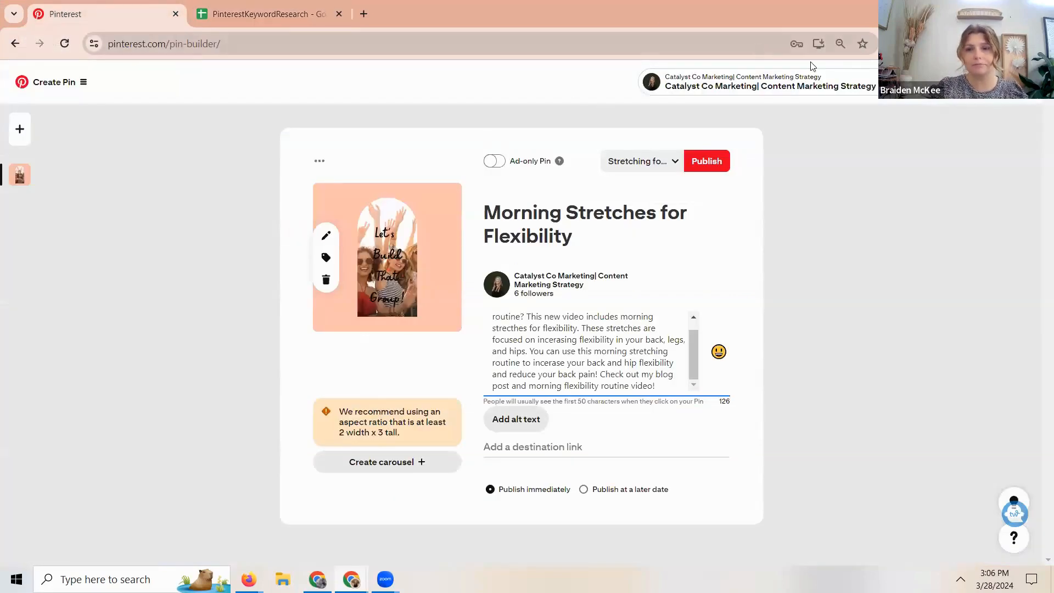
pyautogui.click(751, 69)
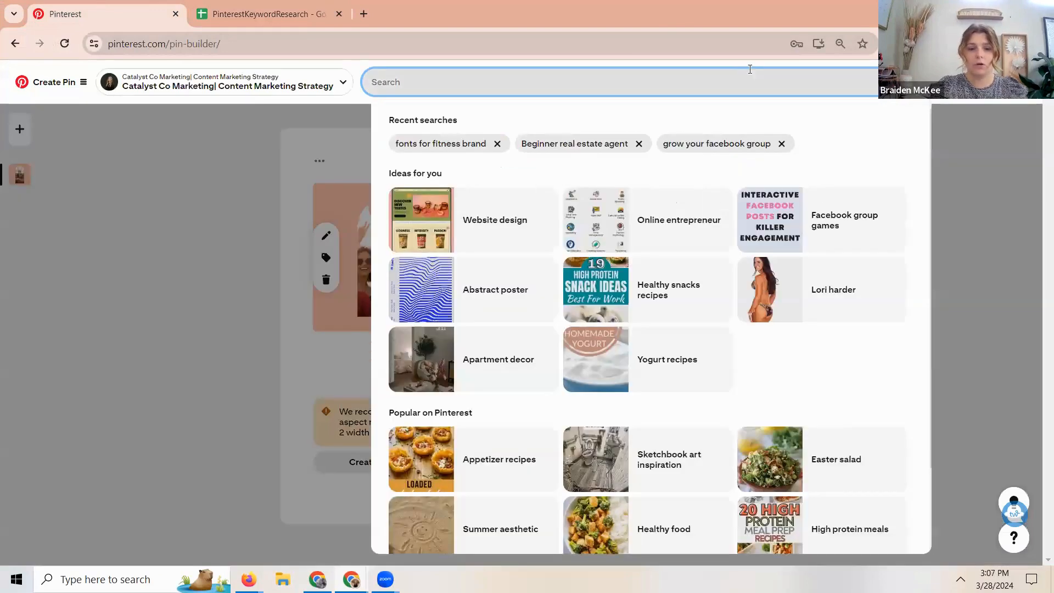
pyautogui.write('healthy vegan desser')
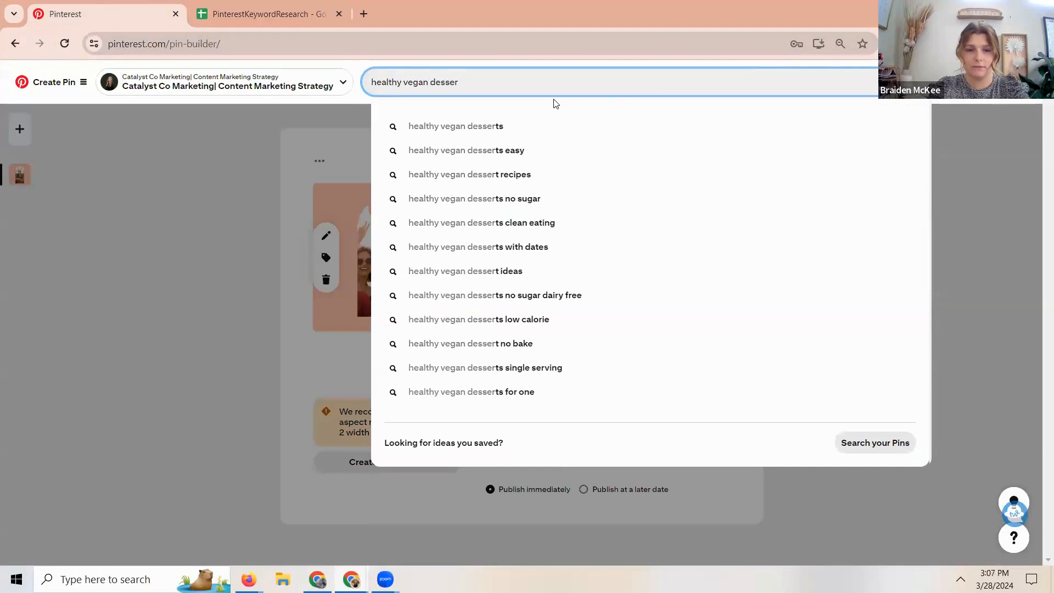
pyautogui.click(516, 174)
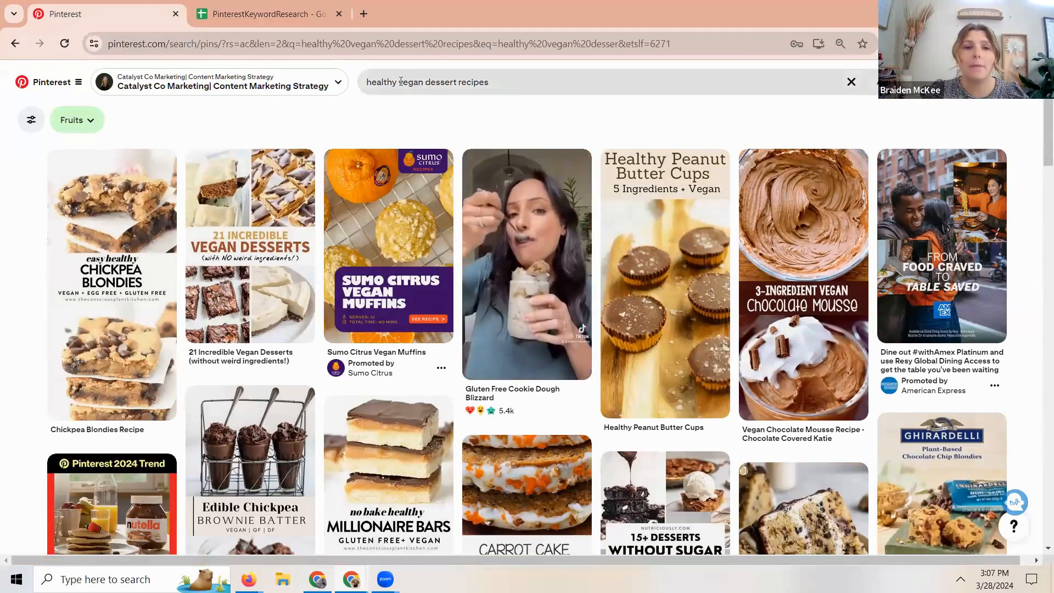
# - Shorten the search to "vegan dessert recipe" and examine the resulting Pins
pyautogui.moveTo(364, 83); pyautogui.dragTo(399, 82)
pyautogui.press('BackSpace')
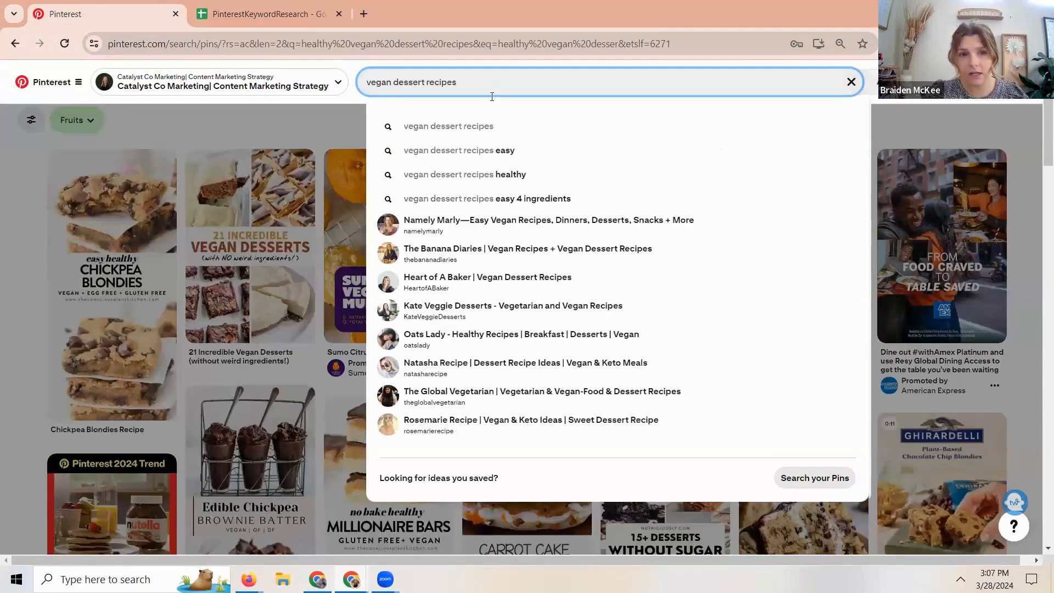
pyautogui.press('BackSpace')
pyautogui.press('Return')
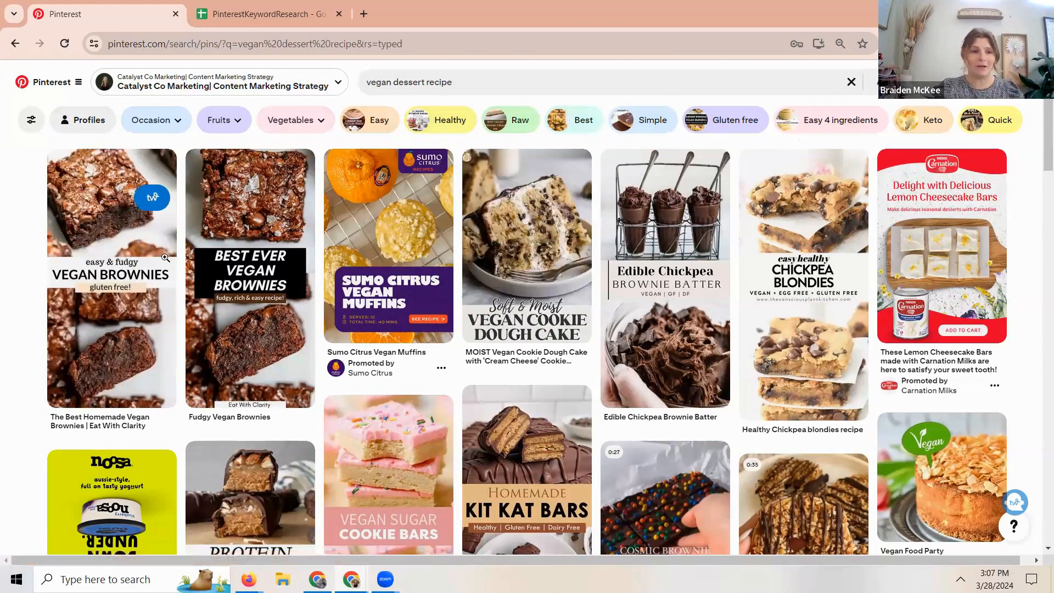
pyautogui.moveTo(92, 184)
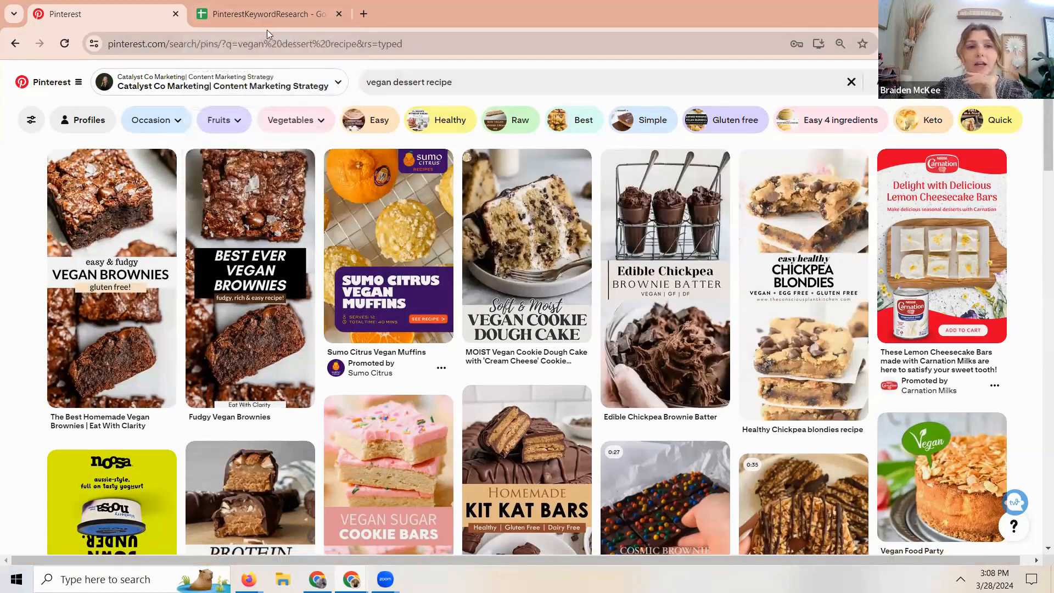
# - Narrow the vegan dessert search with the Healthy keyword and browse the resulting Pins
pyautogui.click(447, 121)
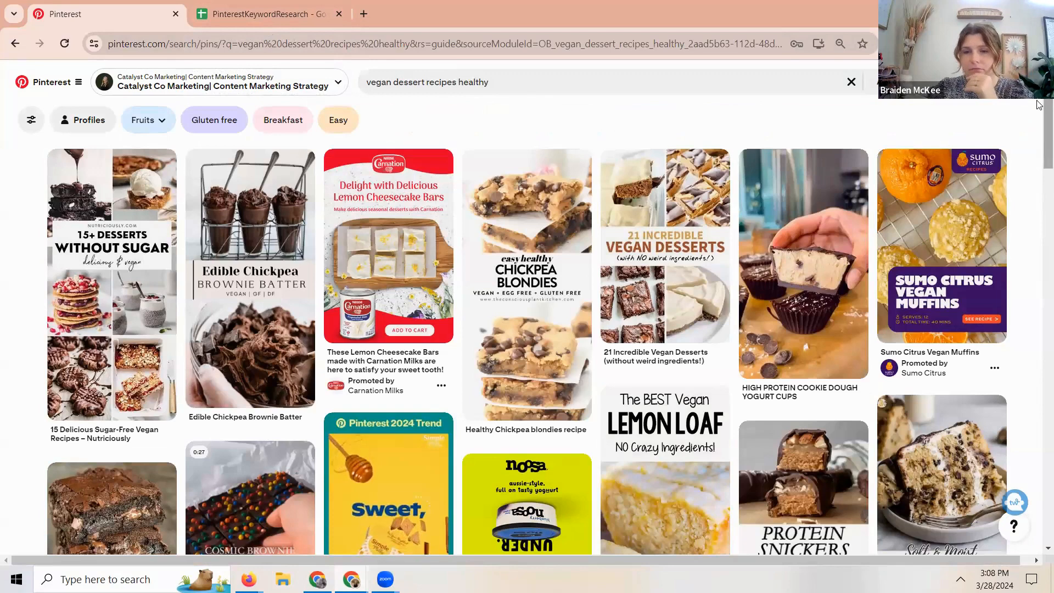
pyautogui.scroll(-5, 1039, 275)
pyautogui.scroll(-15, 1039, 275)
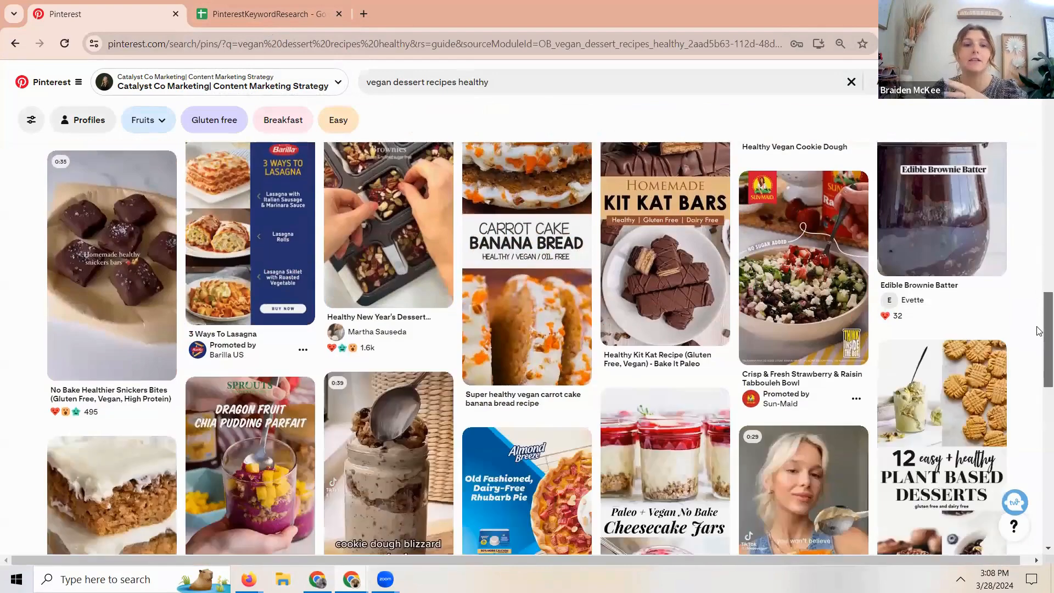
pyautogui.moveTo(1039, 331); pyautogui.dragTo(1037, 233)
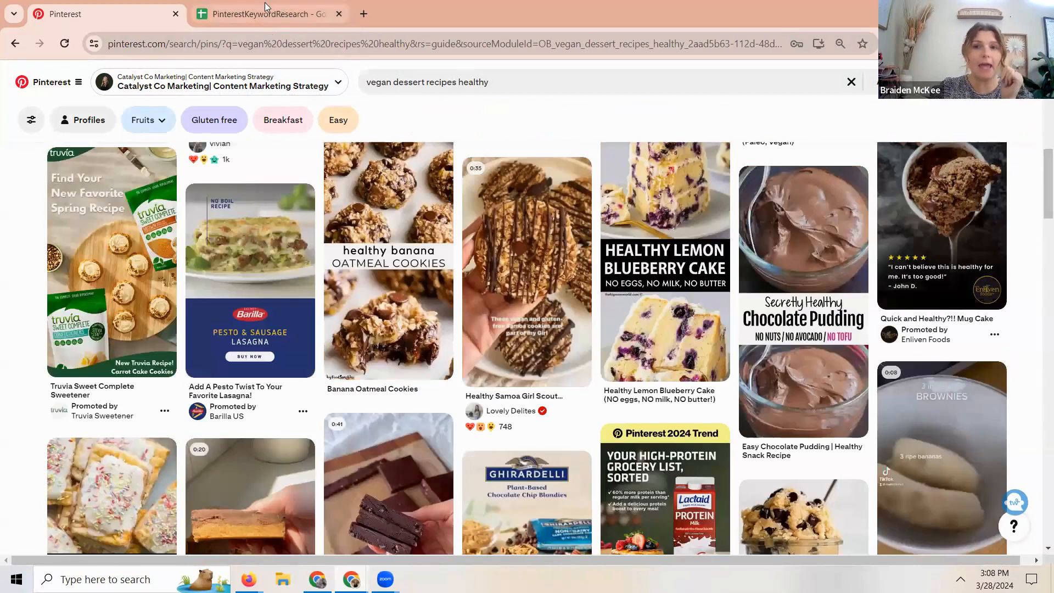
# - Open a blank Pin for creation in the Pin builder
pyautogui.click(1017, 82)
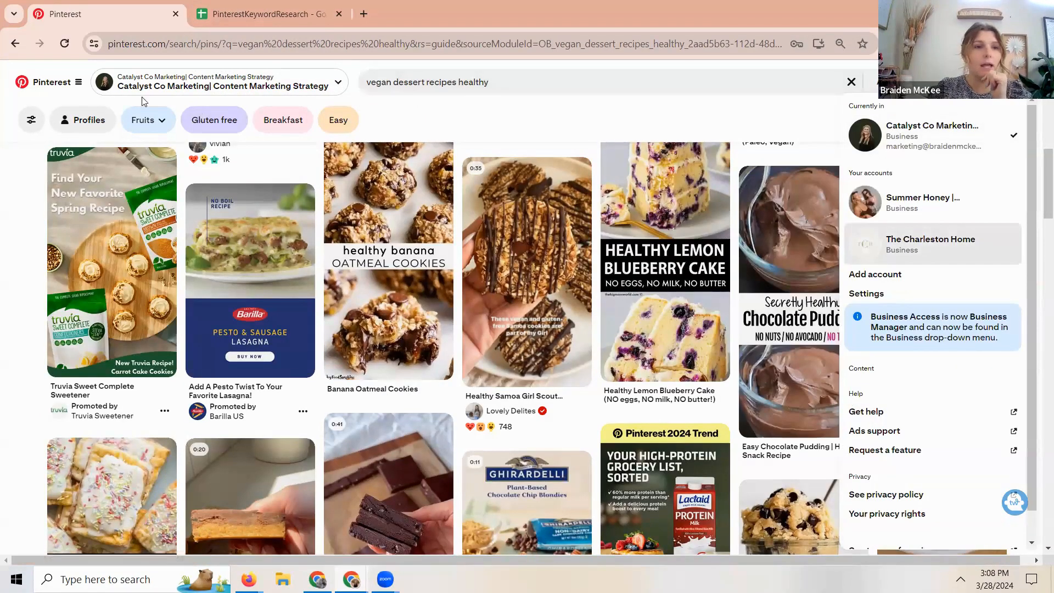
pyautogui.click(78, 88)
pyautogui.click(196, 153)
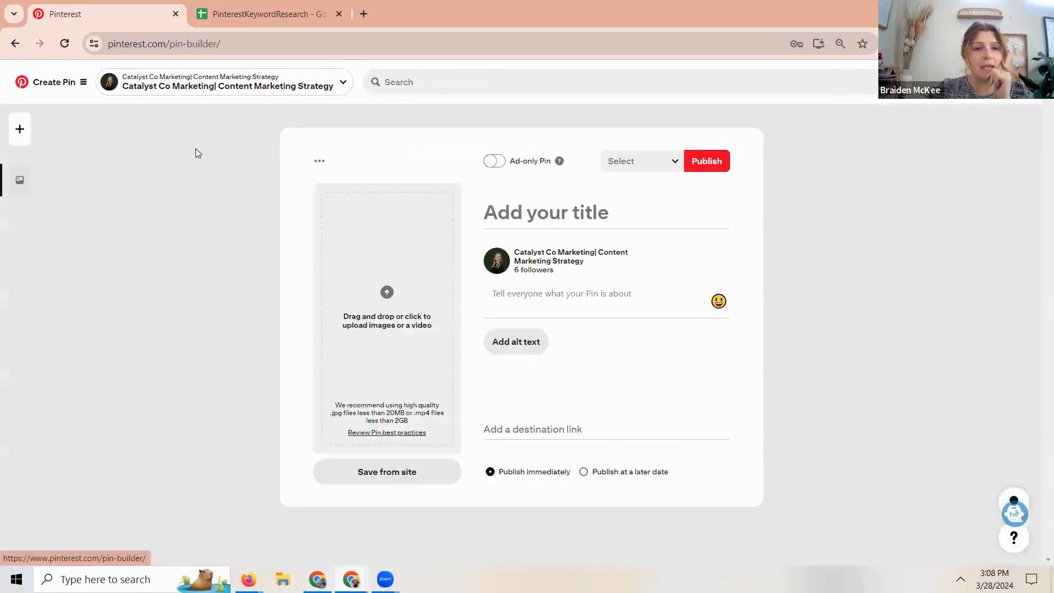
# - Title the new Pin "The BEST Healthy Vegan Brownie Dessert Recipe"
pyautogui.click(551, 213)
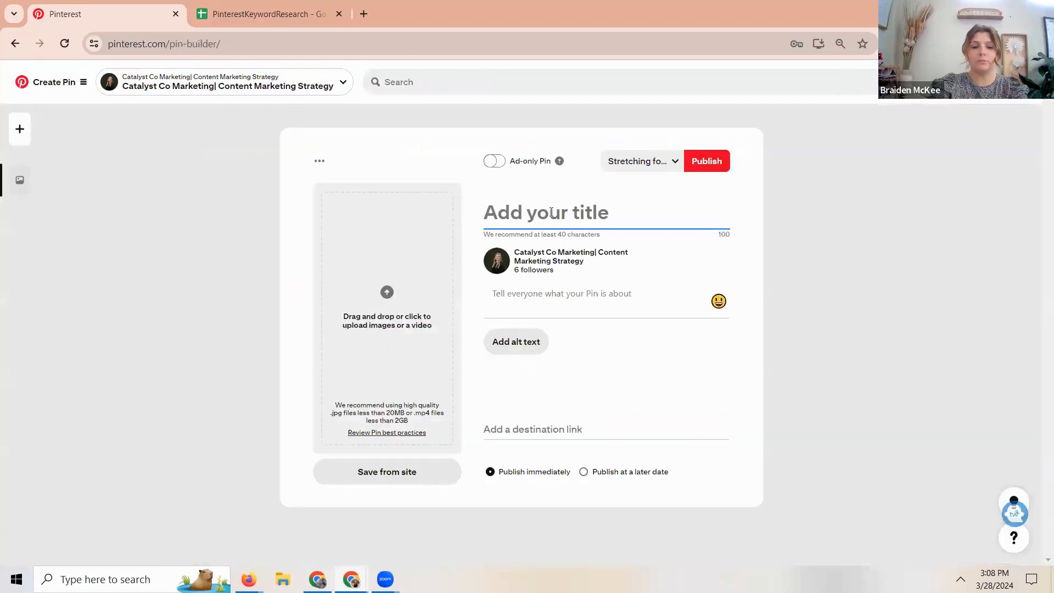
pyautogui.write('The B')
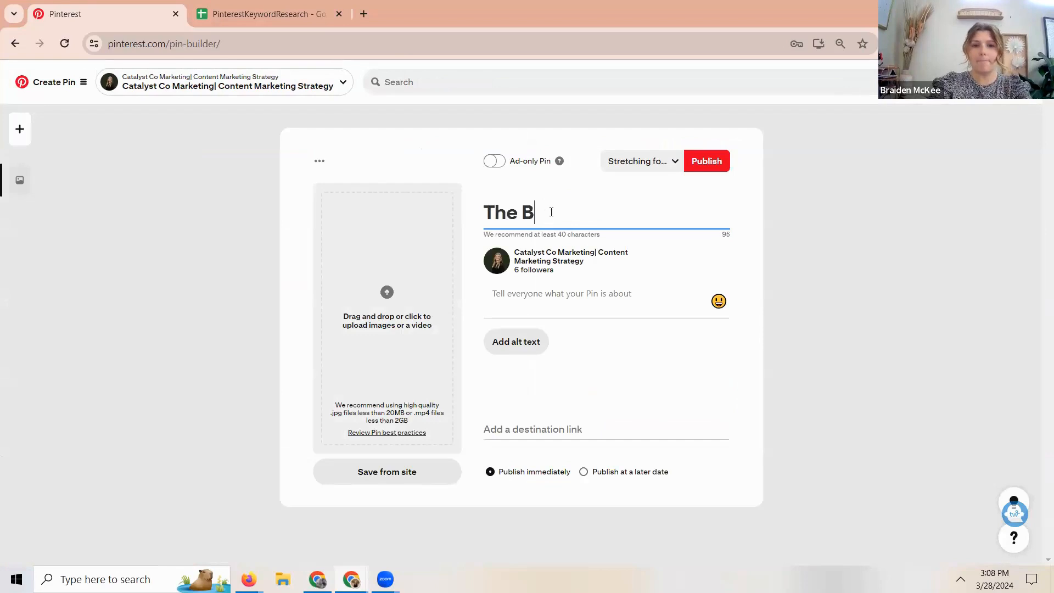
pyautogui.write('EST Healthy Vega')
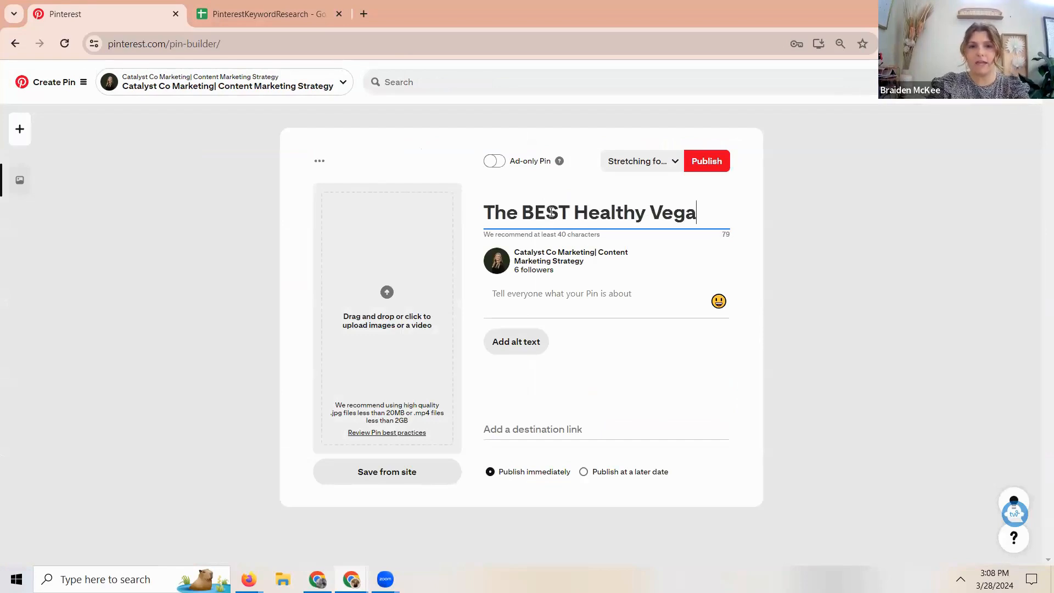
pyautogui.write('n Brownie')
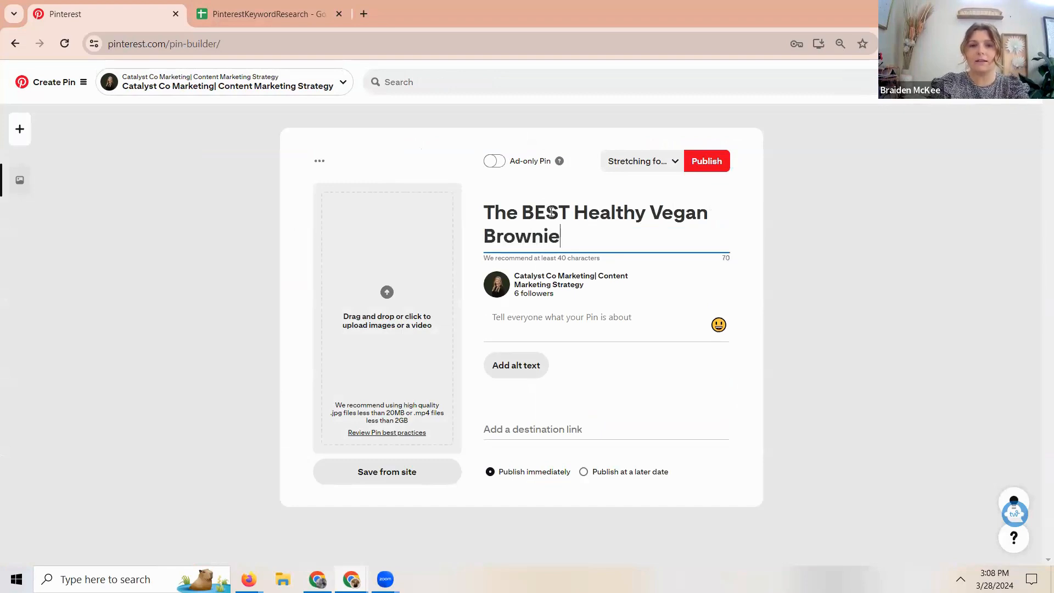
pyautogui.write(' Dessert ARAe')
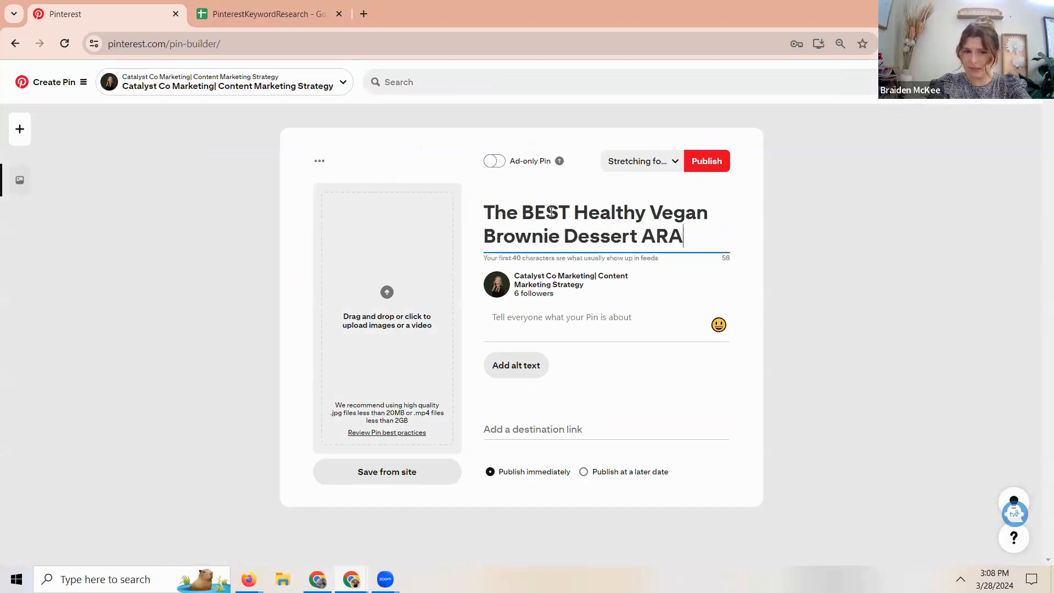
pyautogui.press('BackSpace')
pyautogui.press('BackSpace')
pyautogui.press('BackSpace')
pyautogui.press('BackSpace')
pyautogui.write('Reci')
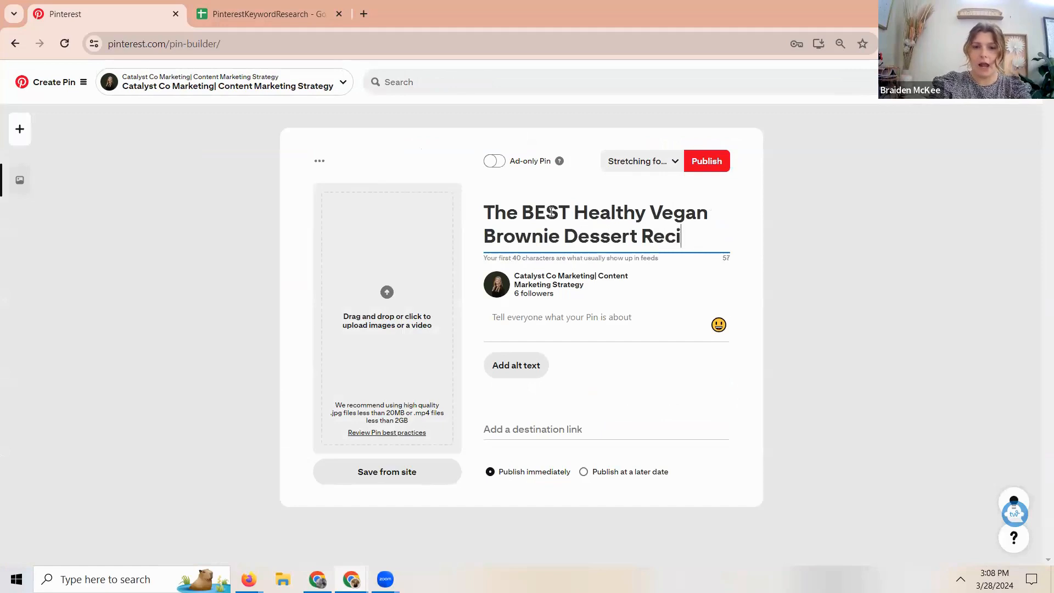
pyautogui.write('pe')
# - Begin the Pin description with the question "Are you looking for an awesome healthy vegan dessert recipe?"
pyautogui.press('Tab')
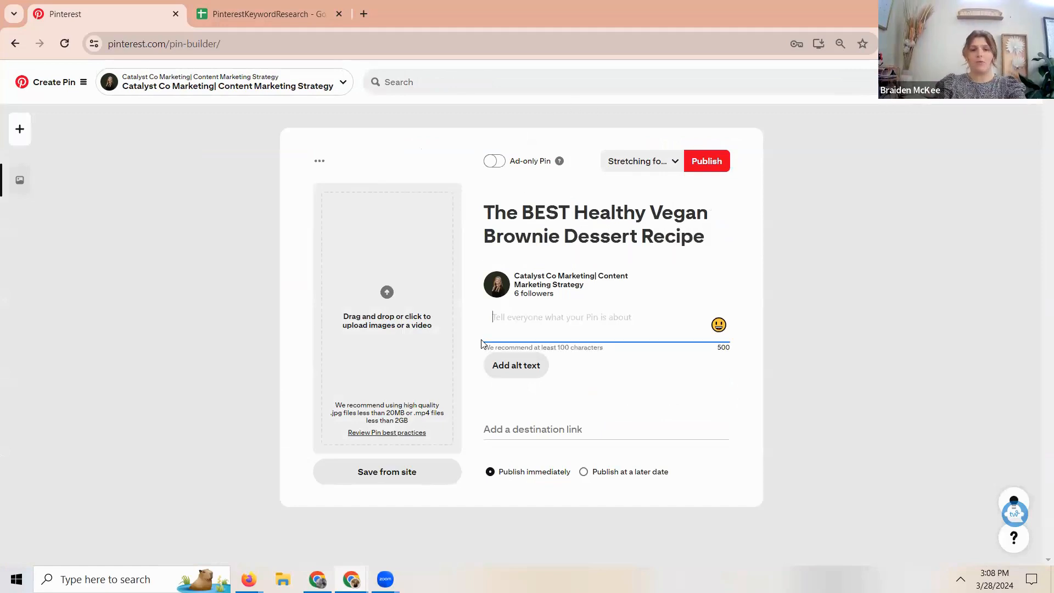
pyautogui.write('Are you looking for an awesome healthy vegan dessert recipe? This ')
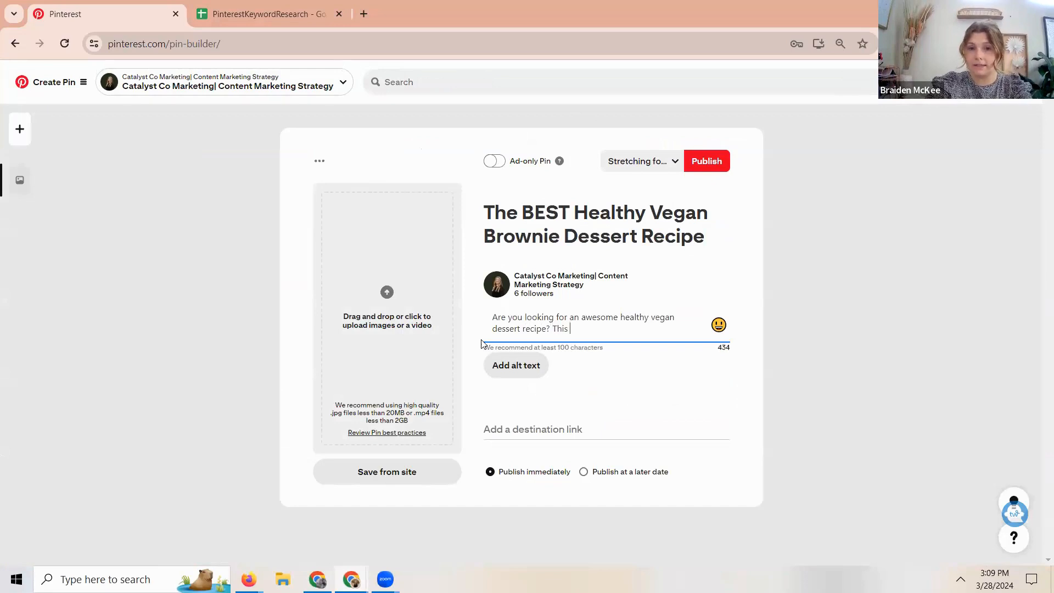
pyautogui.write('healthy veag')
# - Add the sentence "This healthy vegan brownie recipe is one of my new favorite desserts." to the description
pyautogui.press('BackSpace')
pyautogui.press('BackSpace')
pyautogui.write('han br')
pyautogui.press('BackSpace')
pyautogui.press('BackSpace')
pyautogui.press('BackSpace')
pyautogui.press('BackSpace')
pyautogui.press('BackSpace')
pyautogui.press('BackSpace')
pyautogui.write('gan brownie re')
pyautogui.write('cipe is one of')
pyautogui.write(' my new favori')
pyautogui.write('te desset')
# - Continue the description with "I LOVE how quick and simple these vegan brownies are,"
pyautogui.press('BackSpace')
pyautogui.write('rts. I l')
pyautogui.press('BackSpace')
pyautogui.write('LOVE how quick an')
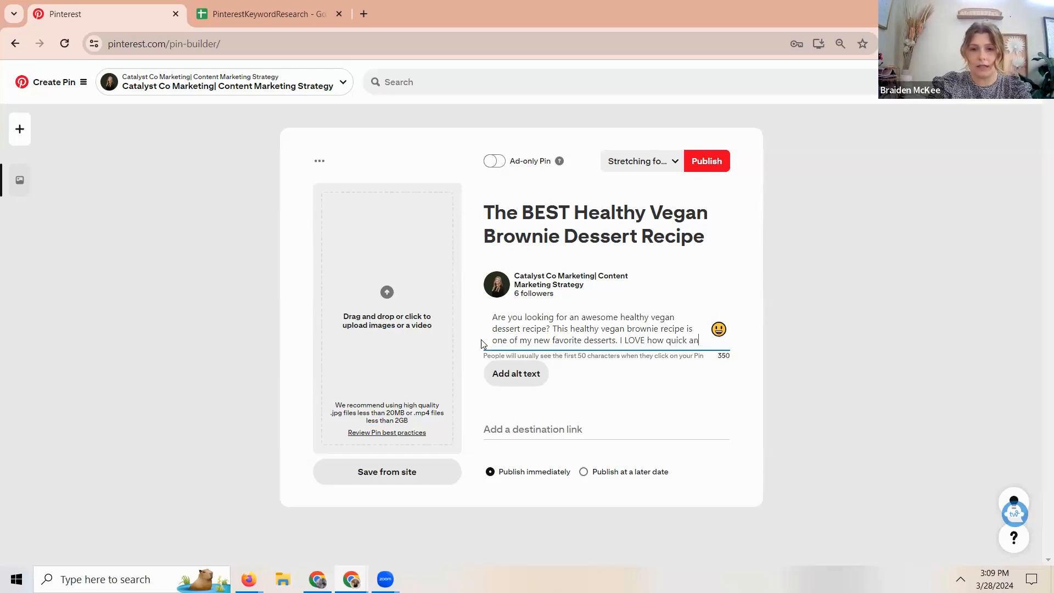
pyautogui.write('d simple this')
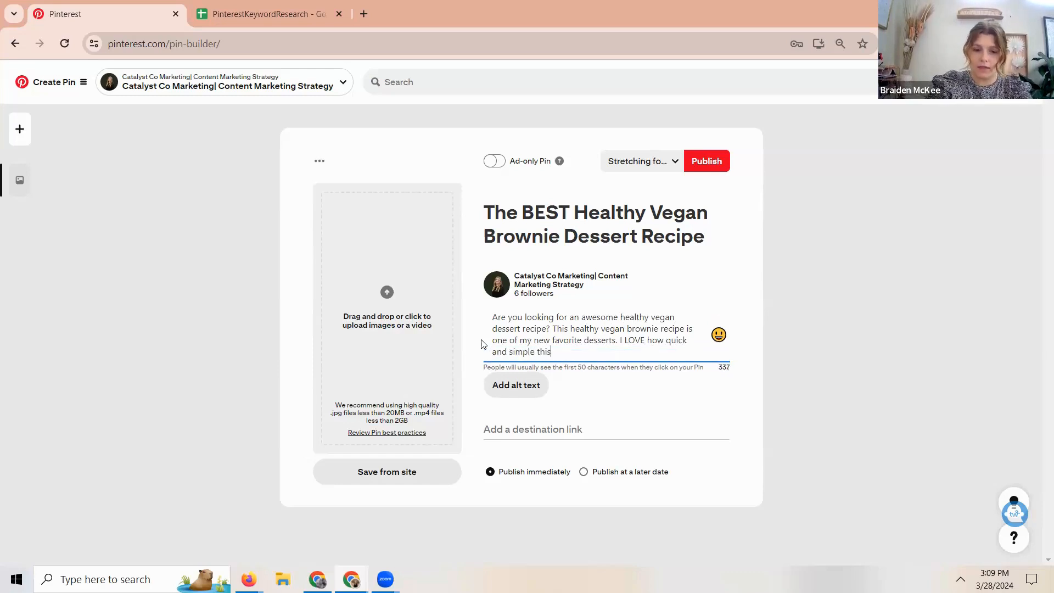
pyautogui.write(' brow')
pyautogui.press('BackSpace')
pyautogui.press('BackSpace')
pyautogui.press('BackSpace')
pyautogui.press('BackSpace')
pyautogui.write('v')
pyautogui.press('BackSpace')
pyautogui.press('BackSpace')
pyautogui.press('BackSpace')
pyautogui.press('BackSpace')
pyautogui.write('ese vegan brown')
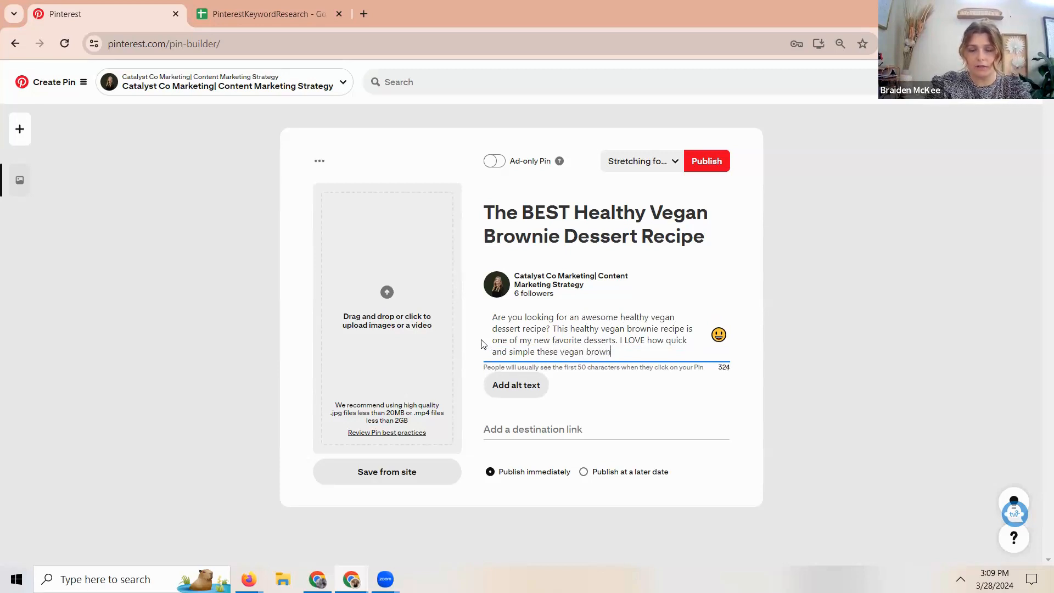
pyautogui.write('ies are, and ')
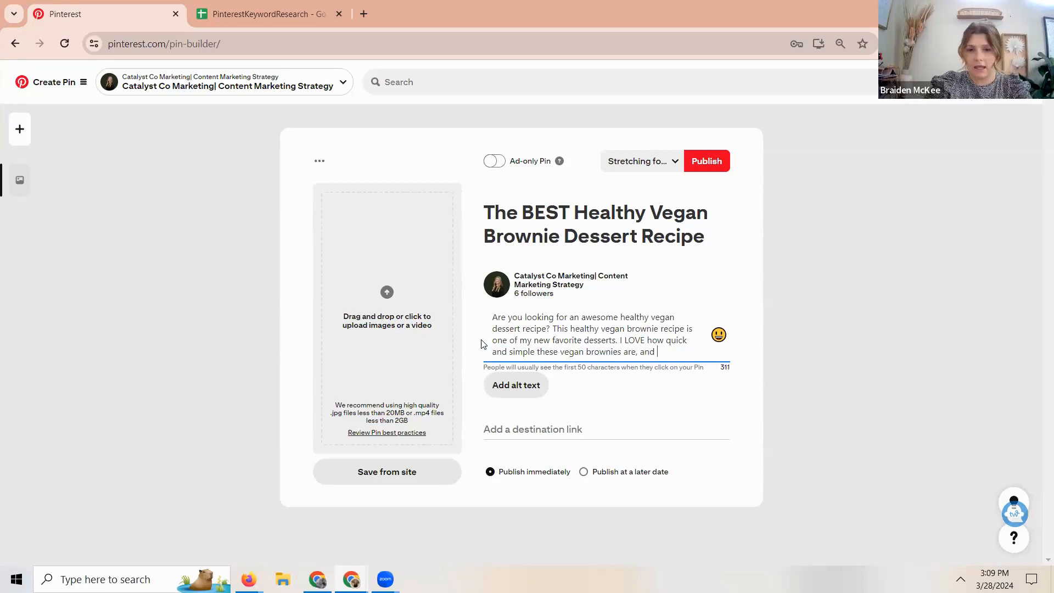
pyautogui.write("I don't have")
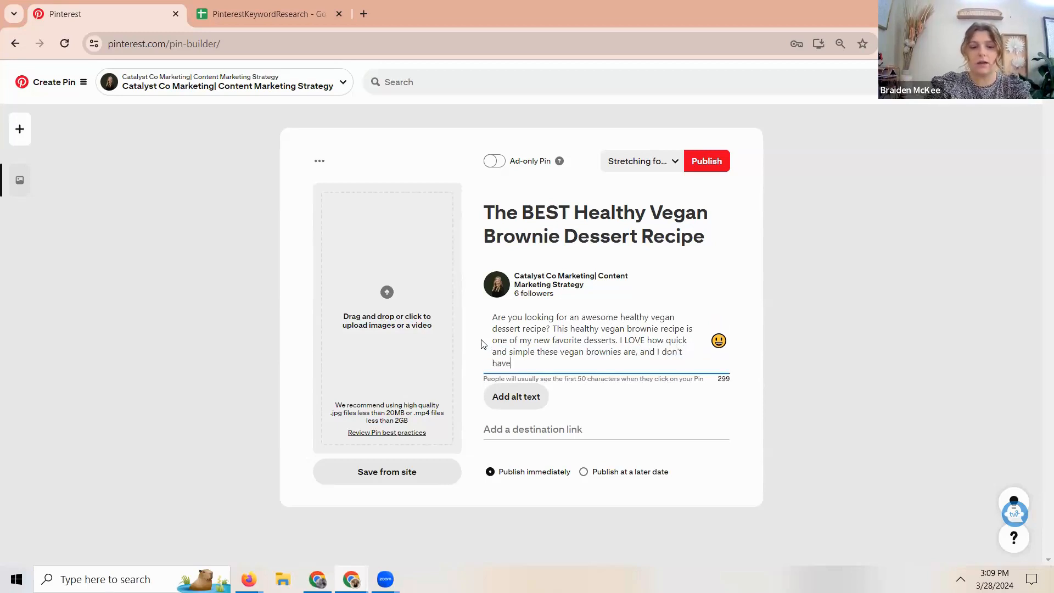
pyautogui.write(' to sacrific ')
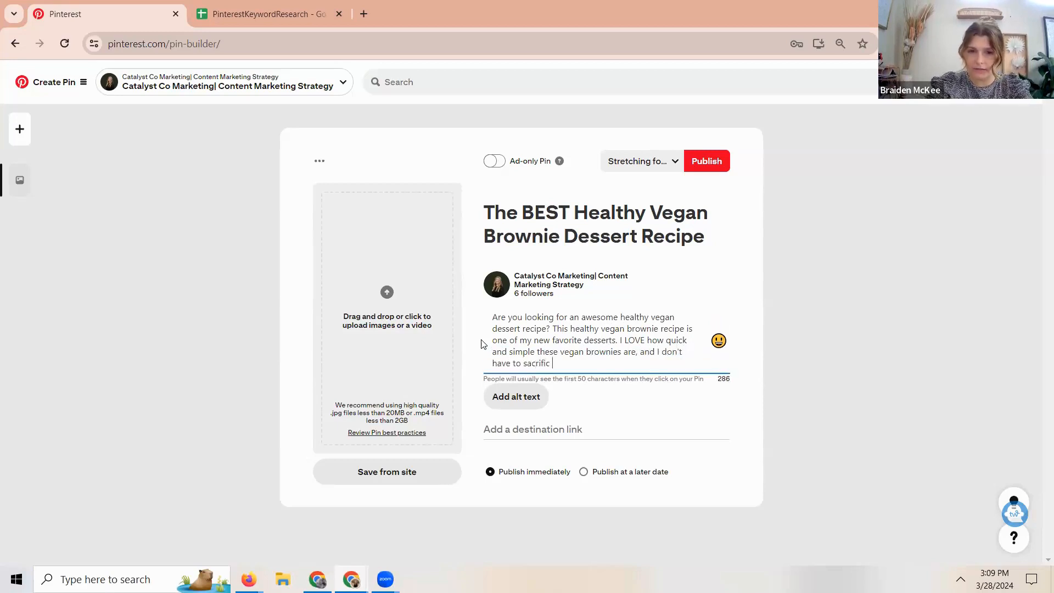
pyautogui.write('e the ta')
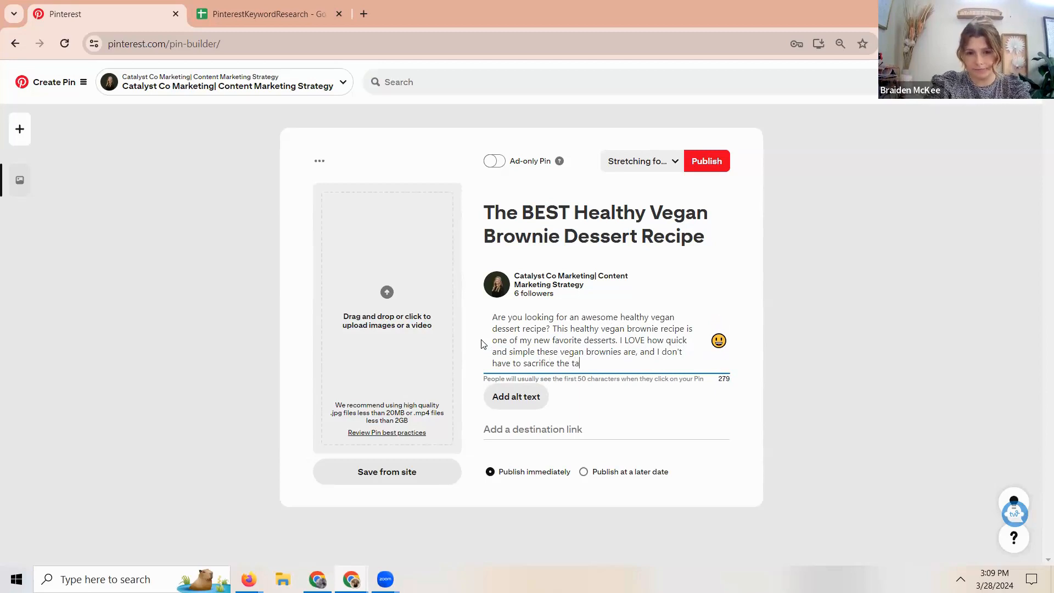
pyautogui.write('ste. Check o')
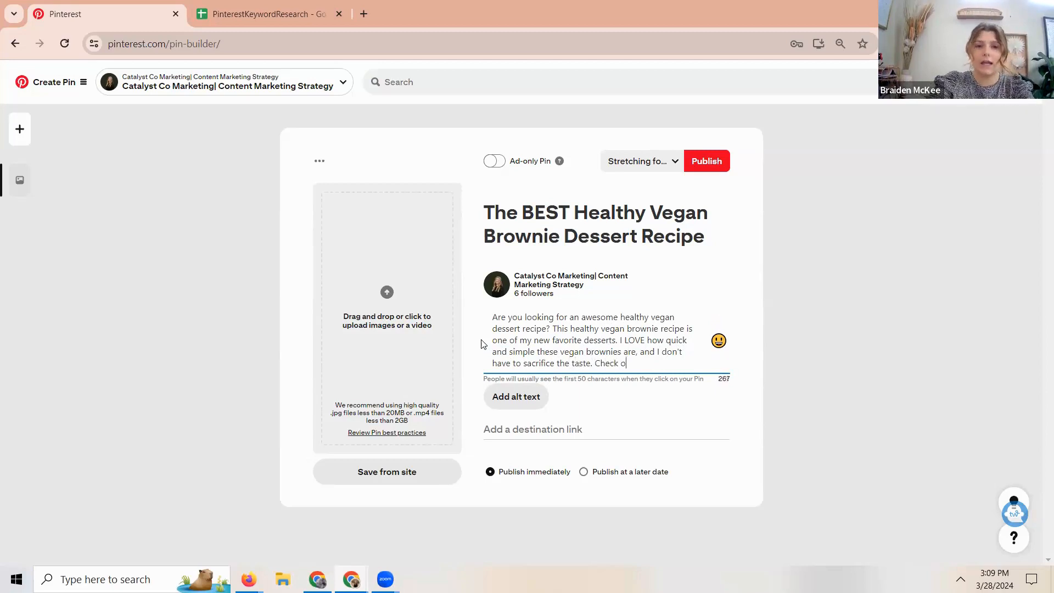
pyautogui.write('ut my blog posrt')
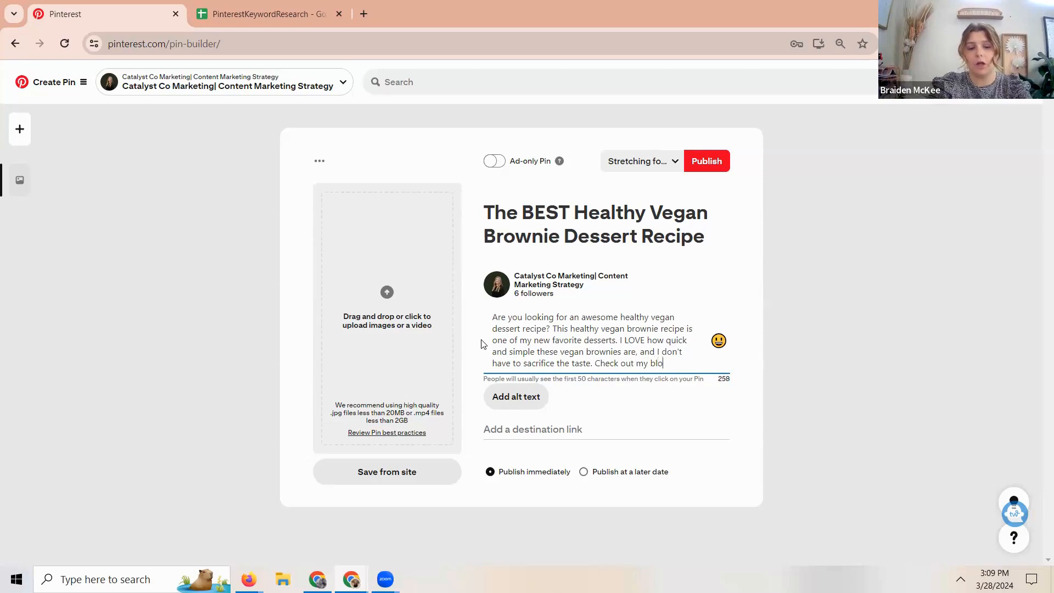
# - Add the call to action "Check out my blog post for the full vegan brownie recipe" to the description
pyautogui.press('BackSpace')
pyautogui.press('BackSpace')
pyautogui.press('BackSpace')
pyautogui.write('t f')
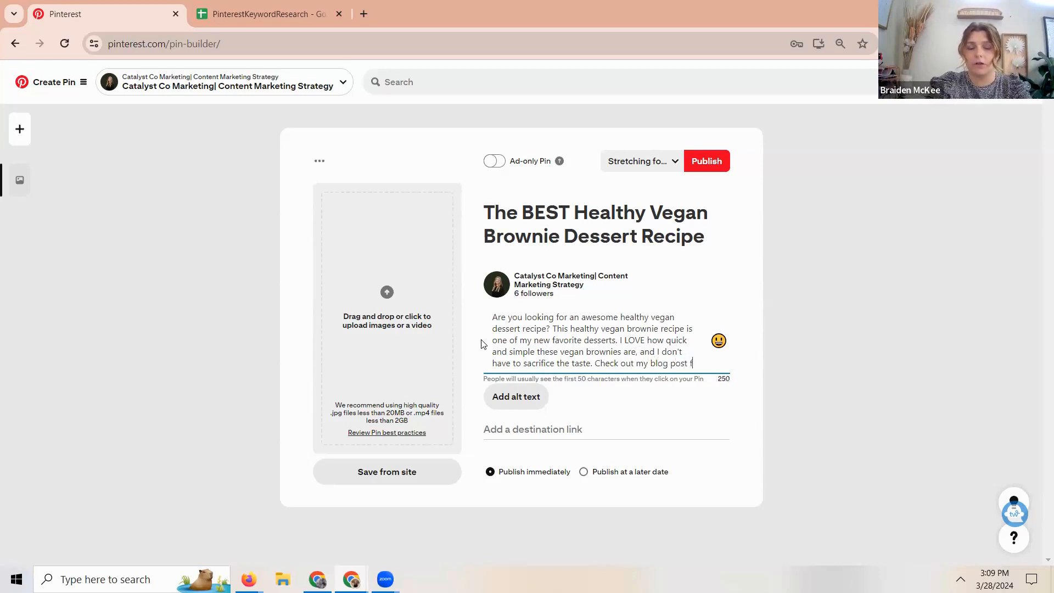
pyautogui.write('or the full recip')
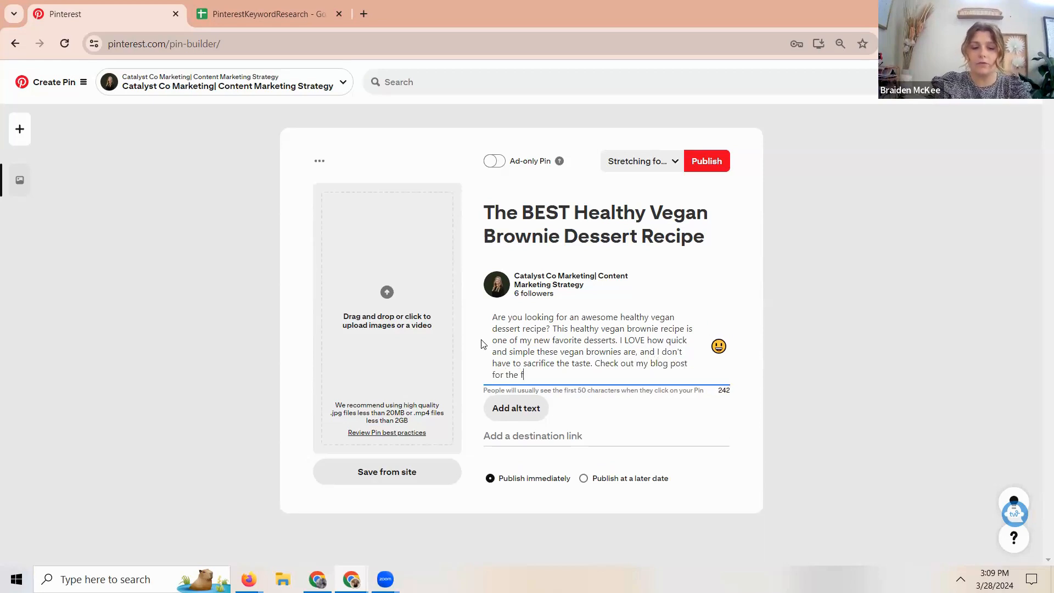
pyautogui.press('BackSpace')
pyautogui.press('BackSpace')
pyautogui.press('BackSpace')
pyautogui.press('BackSpace')
pyautogui.press('BackSpace')
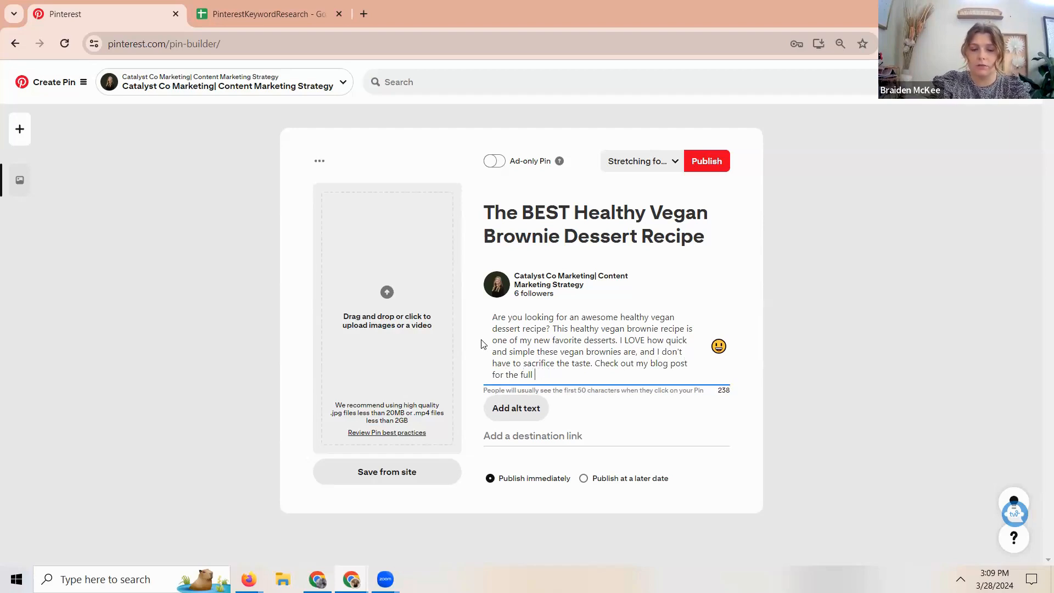
pyautogui.write('vegan ')
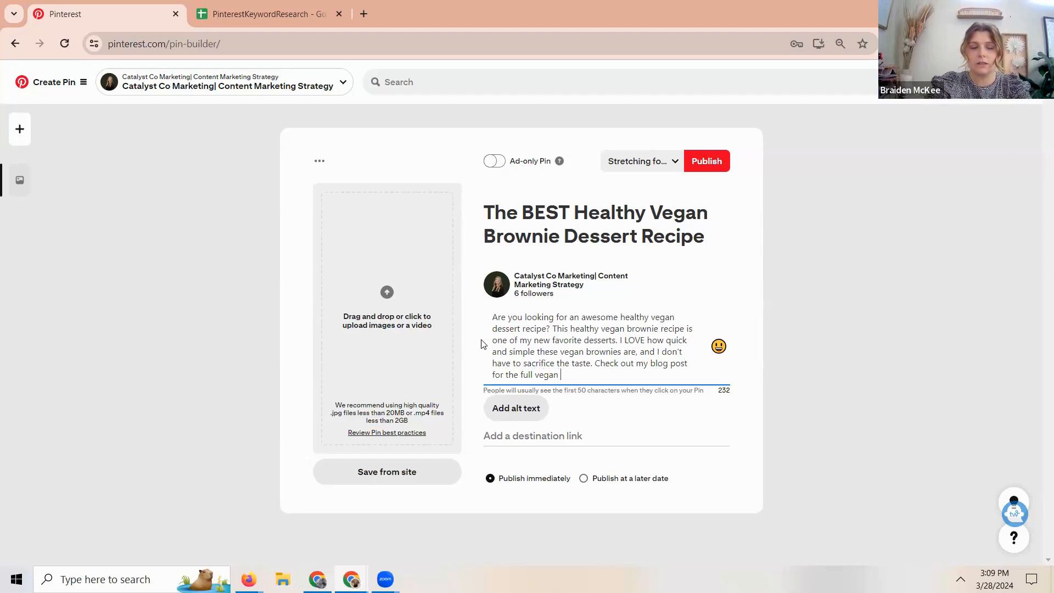
pyautogui.write('brownie recipe alonf wit')
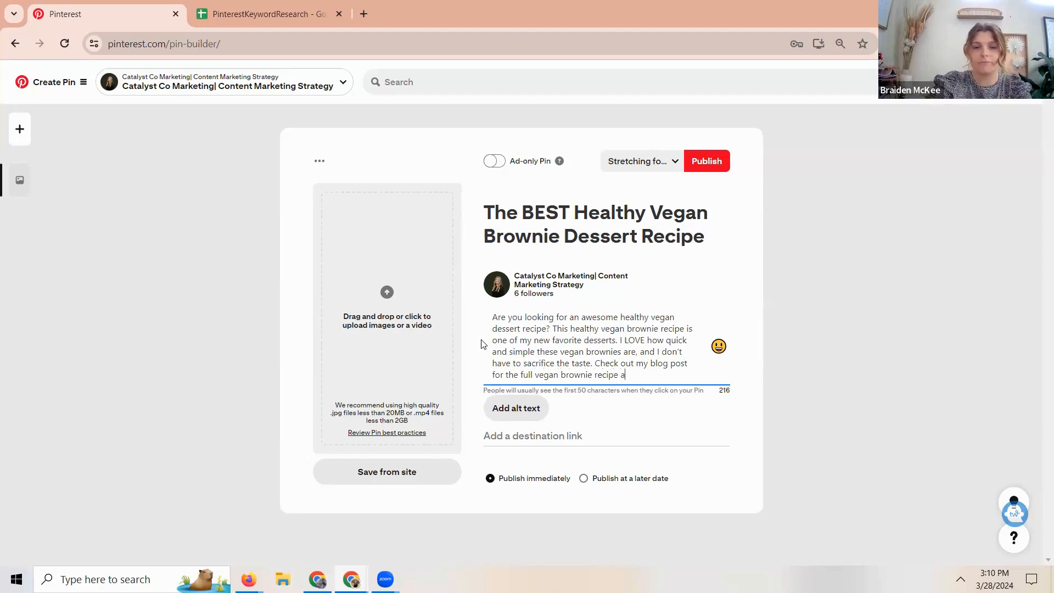
# - Finish the description with "along with other healthy vegan deserts and gluten free baking!"
pyautogui.press('BackSpace')
pyautogui.press('BackSpace')
pyautogui.press('BackSpace')
pyautogui.press('BackSpace')
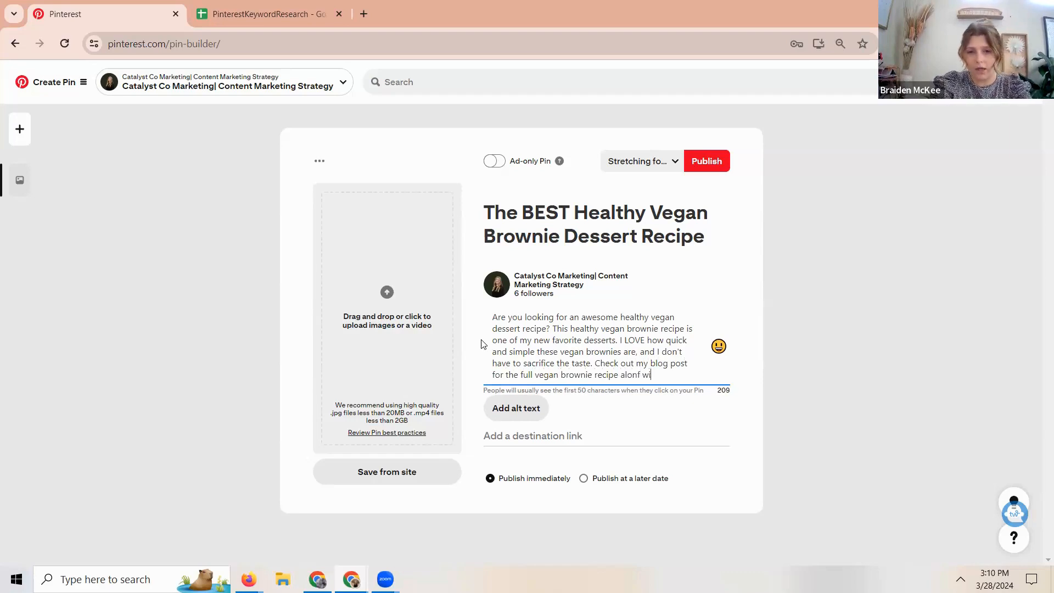
pyautogui.press('BackSpace')
pyautogui.write('g woit')
pyautogui.press('BackSpace')
pyautogui.press('BackSpace')
pyautogui.press('BackSpace')
pyautogui.write('ith other healthy vegan deserts and gluten free baking!')
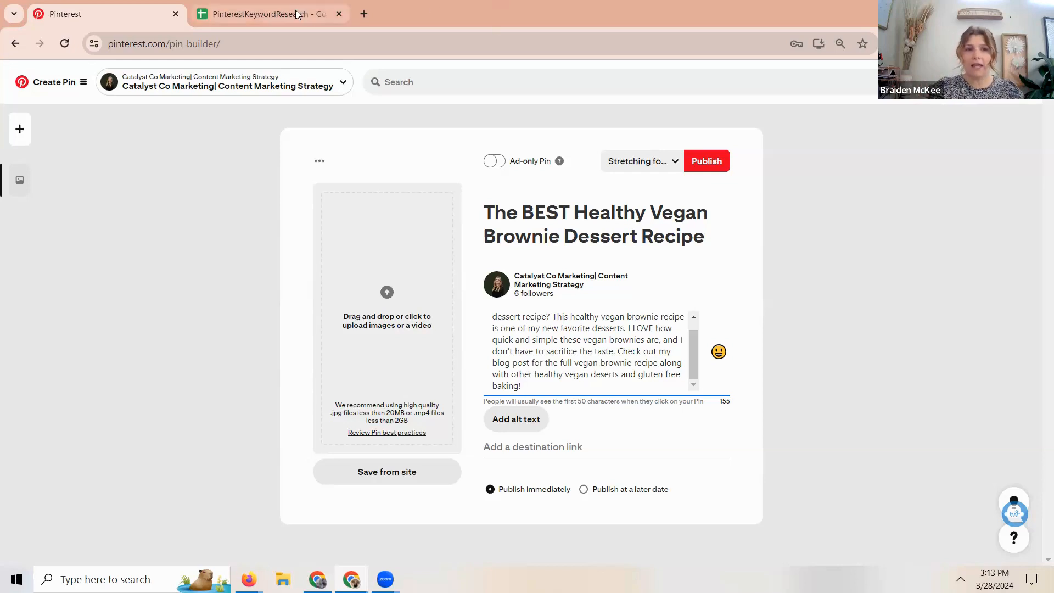
# - Switch to the PinterestKeywordResearch spreadsheet and examine the keywords listed under "stretches for flexibility" on the Topic 1 sheet
pyautogui.click(318, 15)
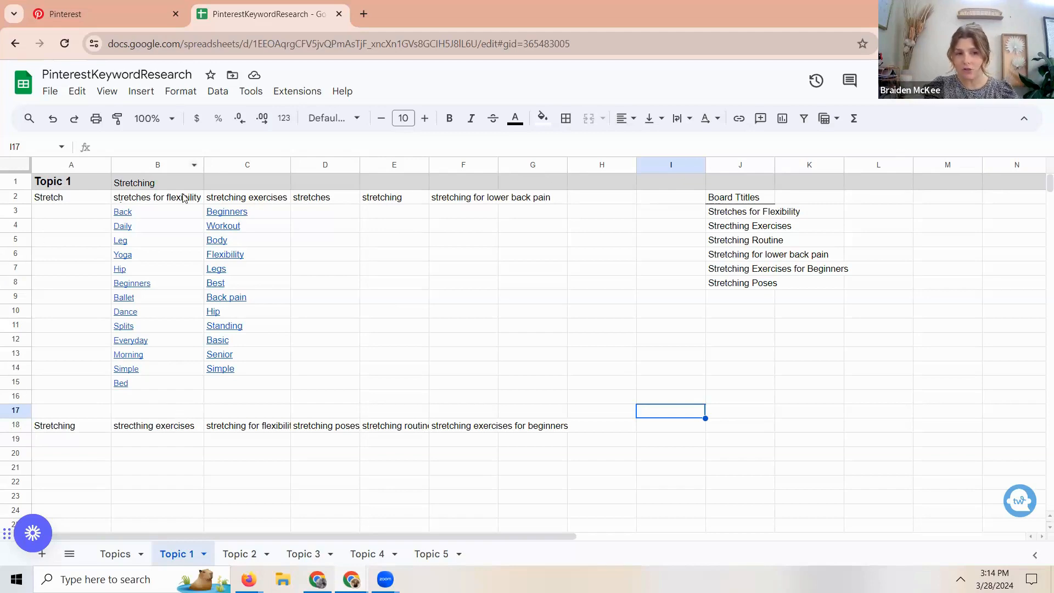
pyautogui.moveTo(132, 265)
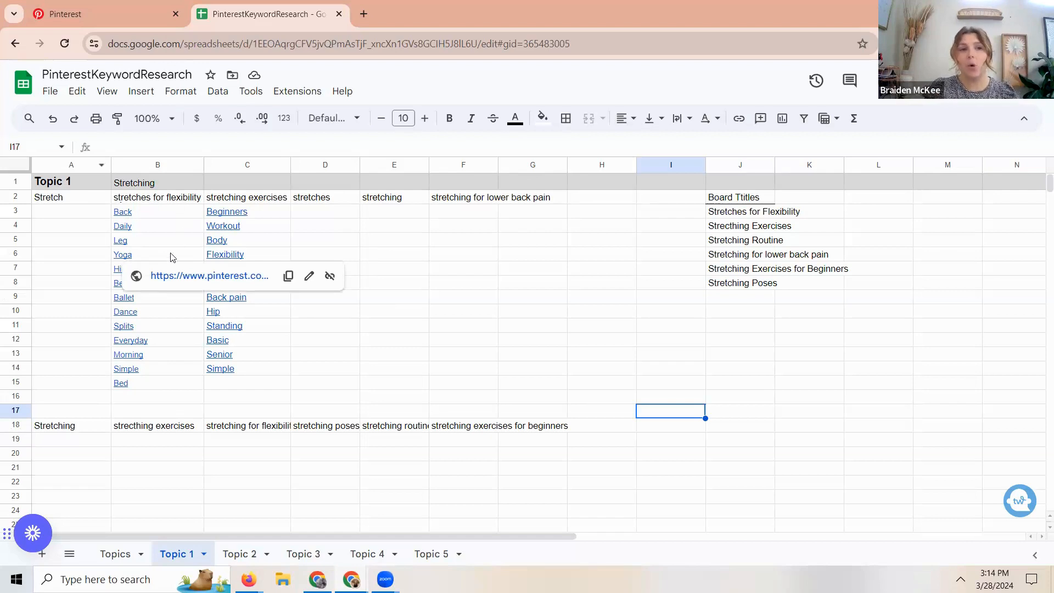
pyautogui.moveTo(158, 222)
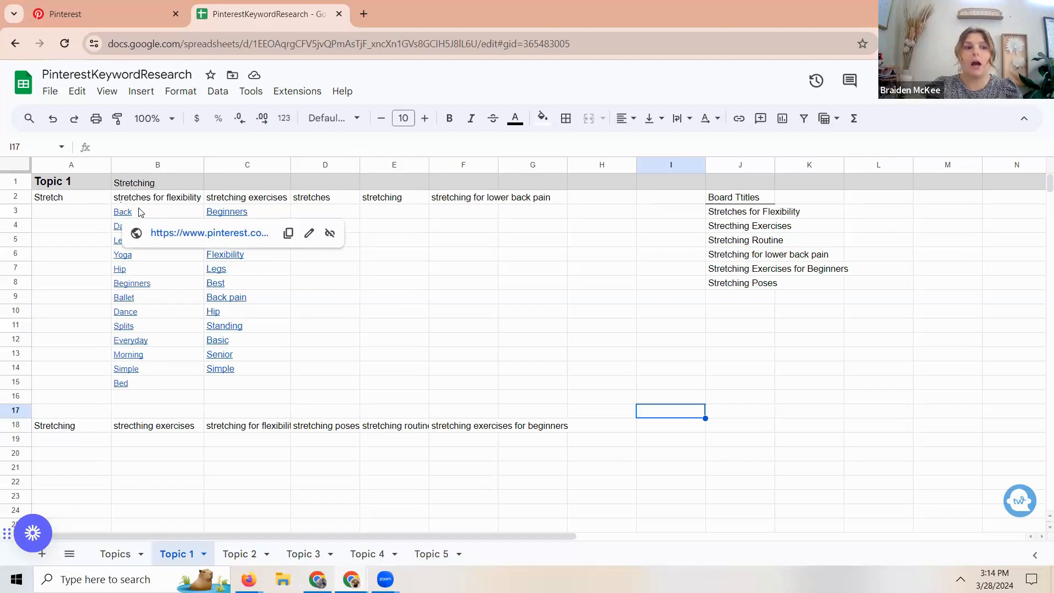
pyautogui.moveTo(132, 383)
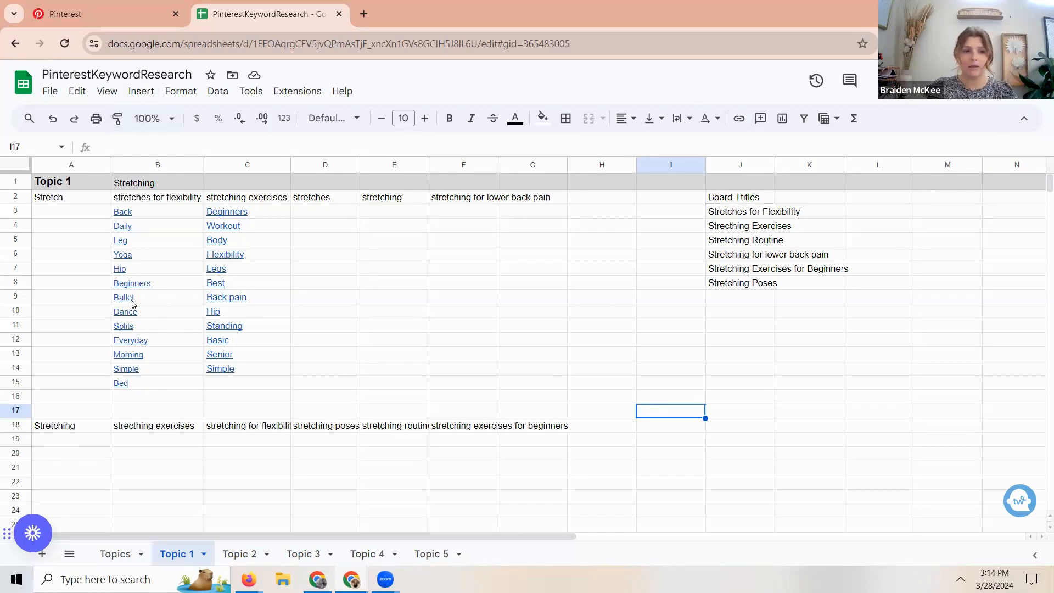
pyautogui.moveTo(142, 329)
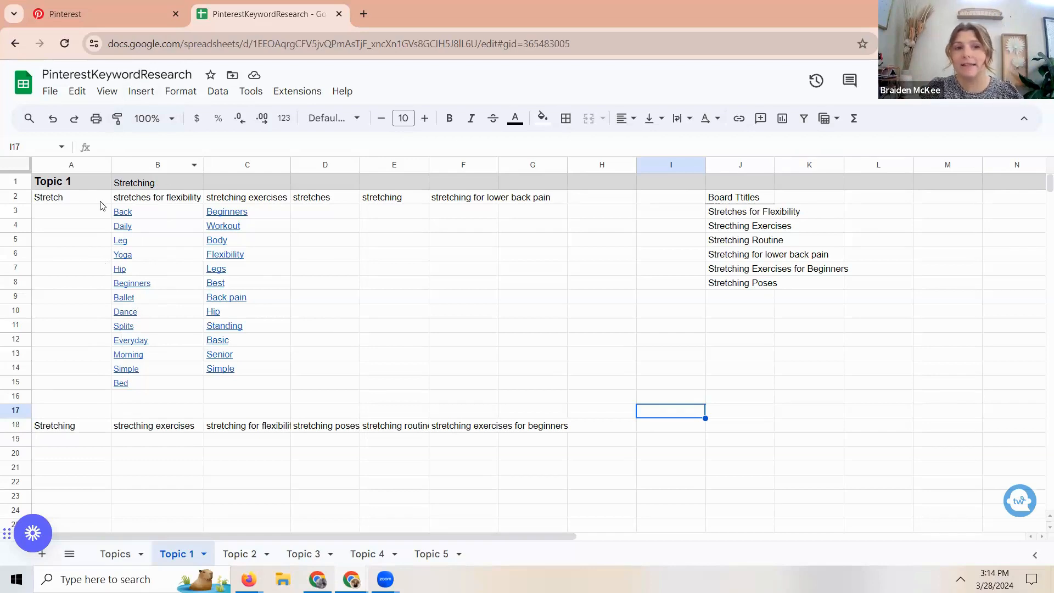
pyautogui.moveTo(166, 244)
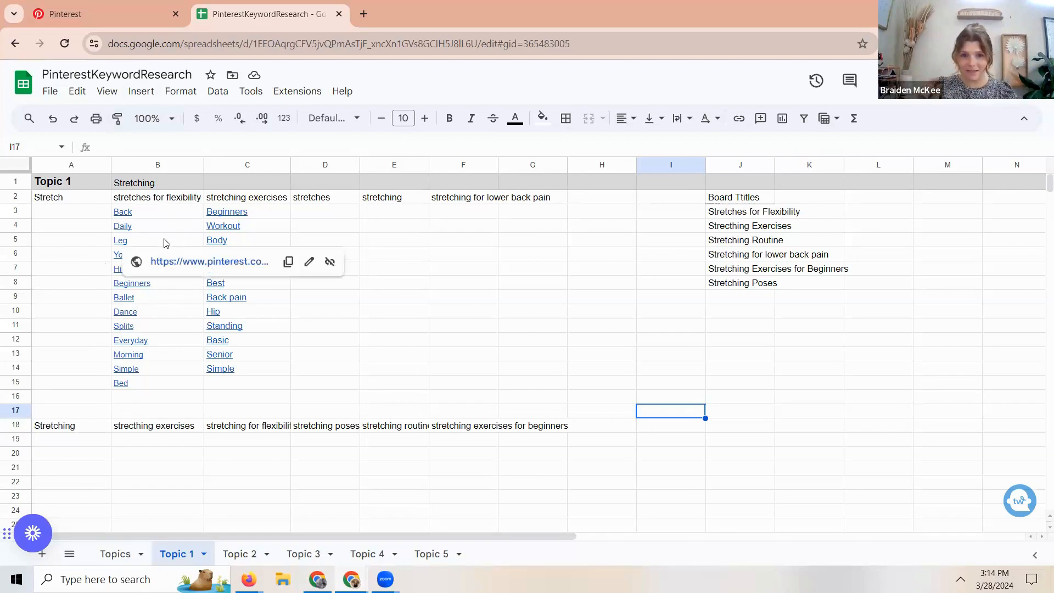